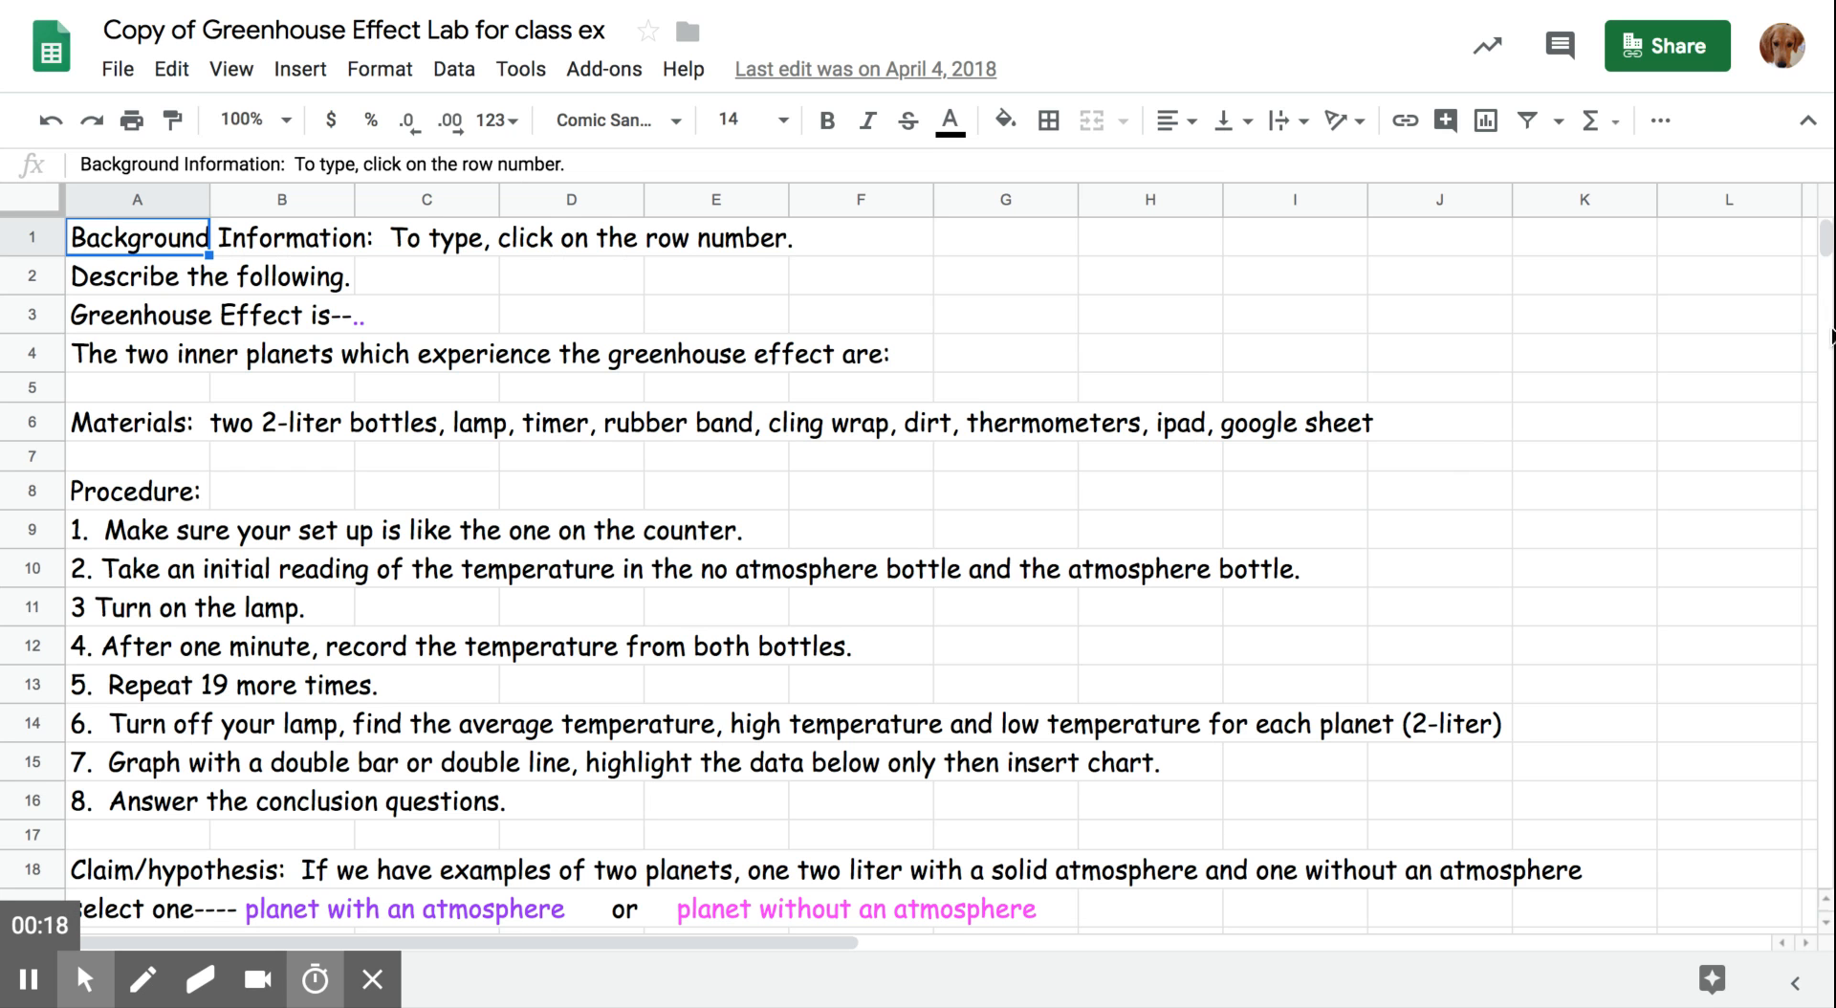
# - Delete the existing Greenhouse Effect chart beside the data table
pyautogui.click(1826, 245)
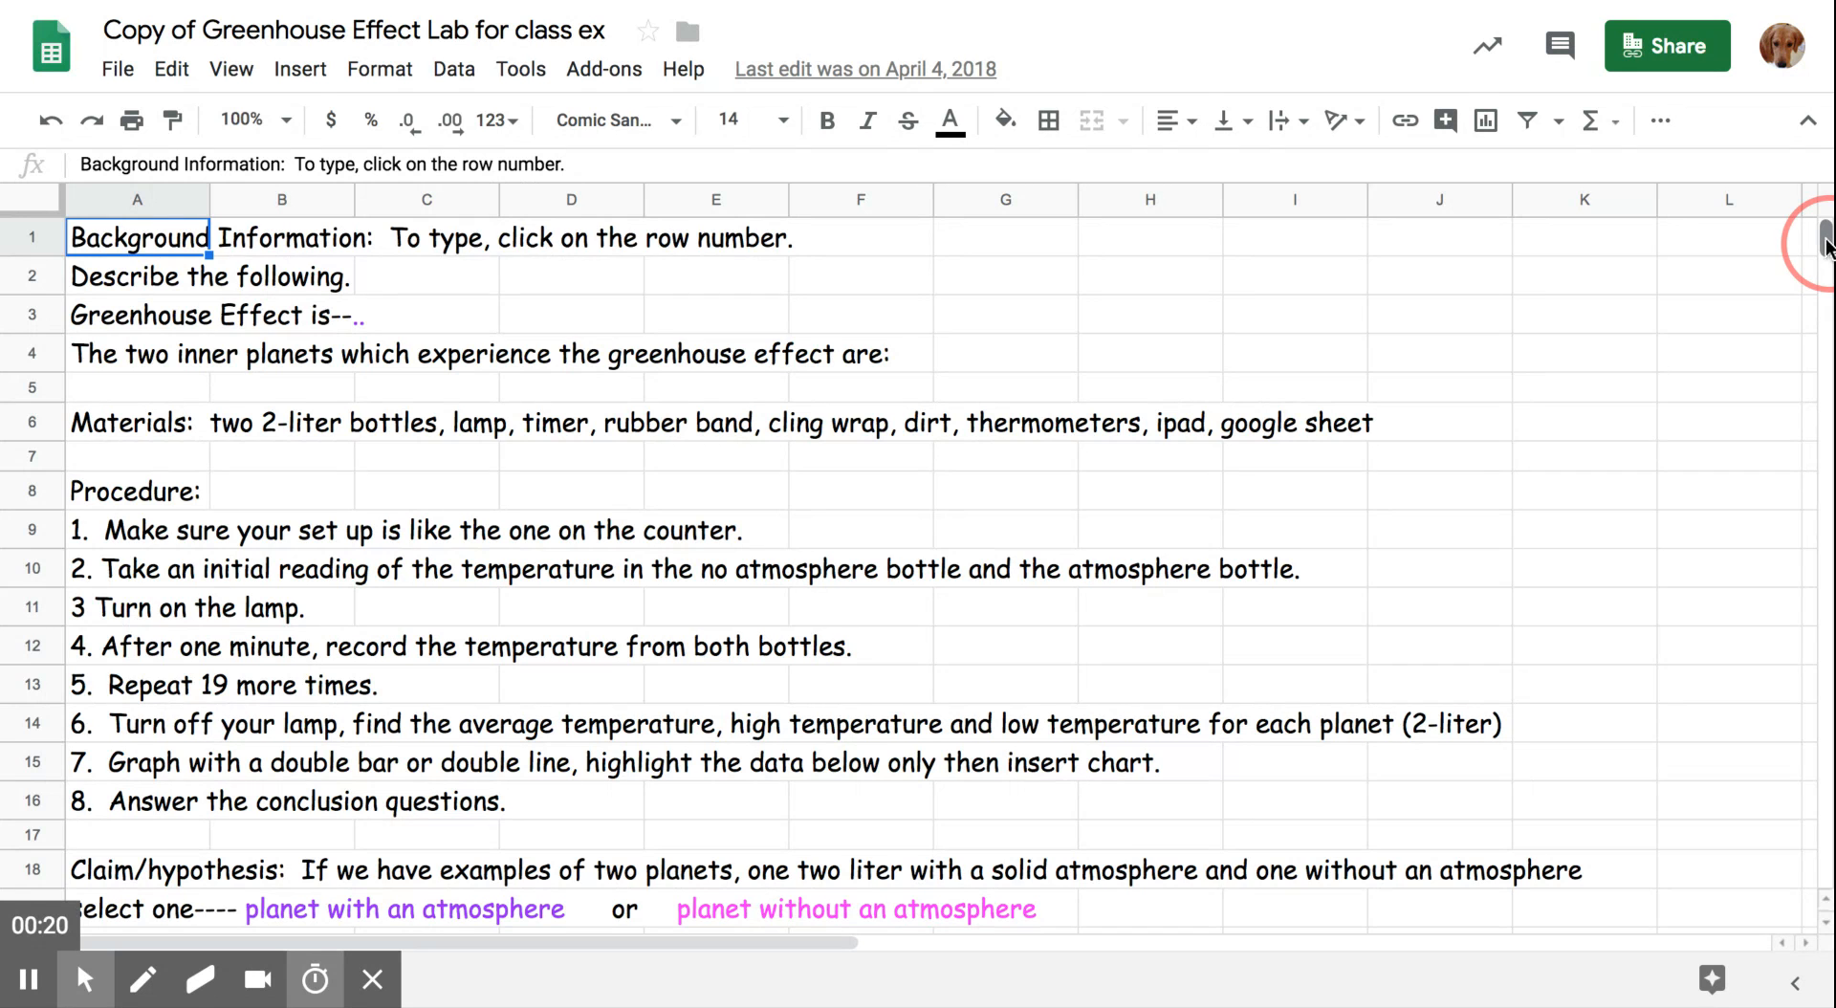
pyautogui.moveTo(1826, 246); pyautogui.dragTo(1827, 250)
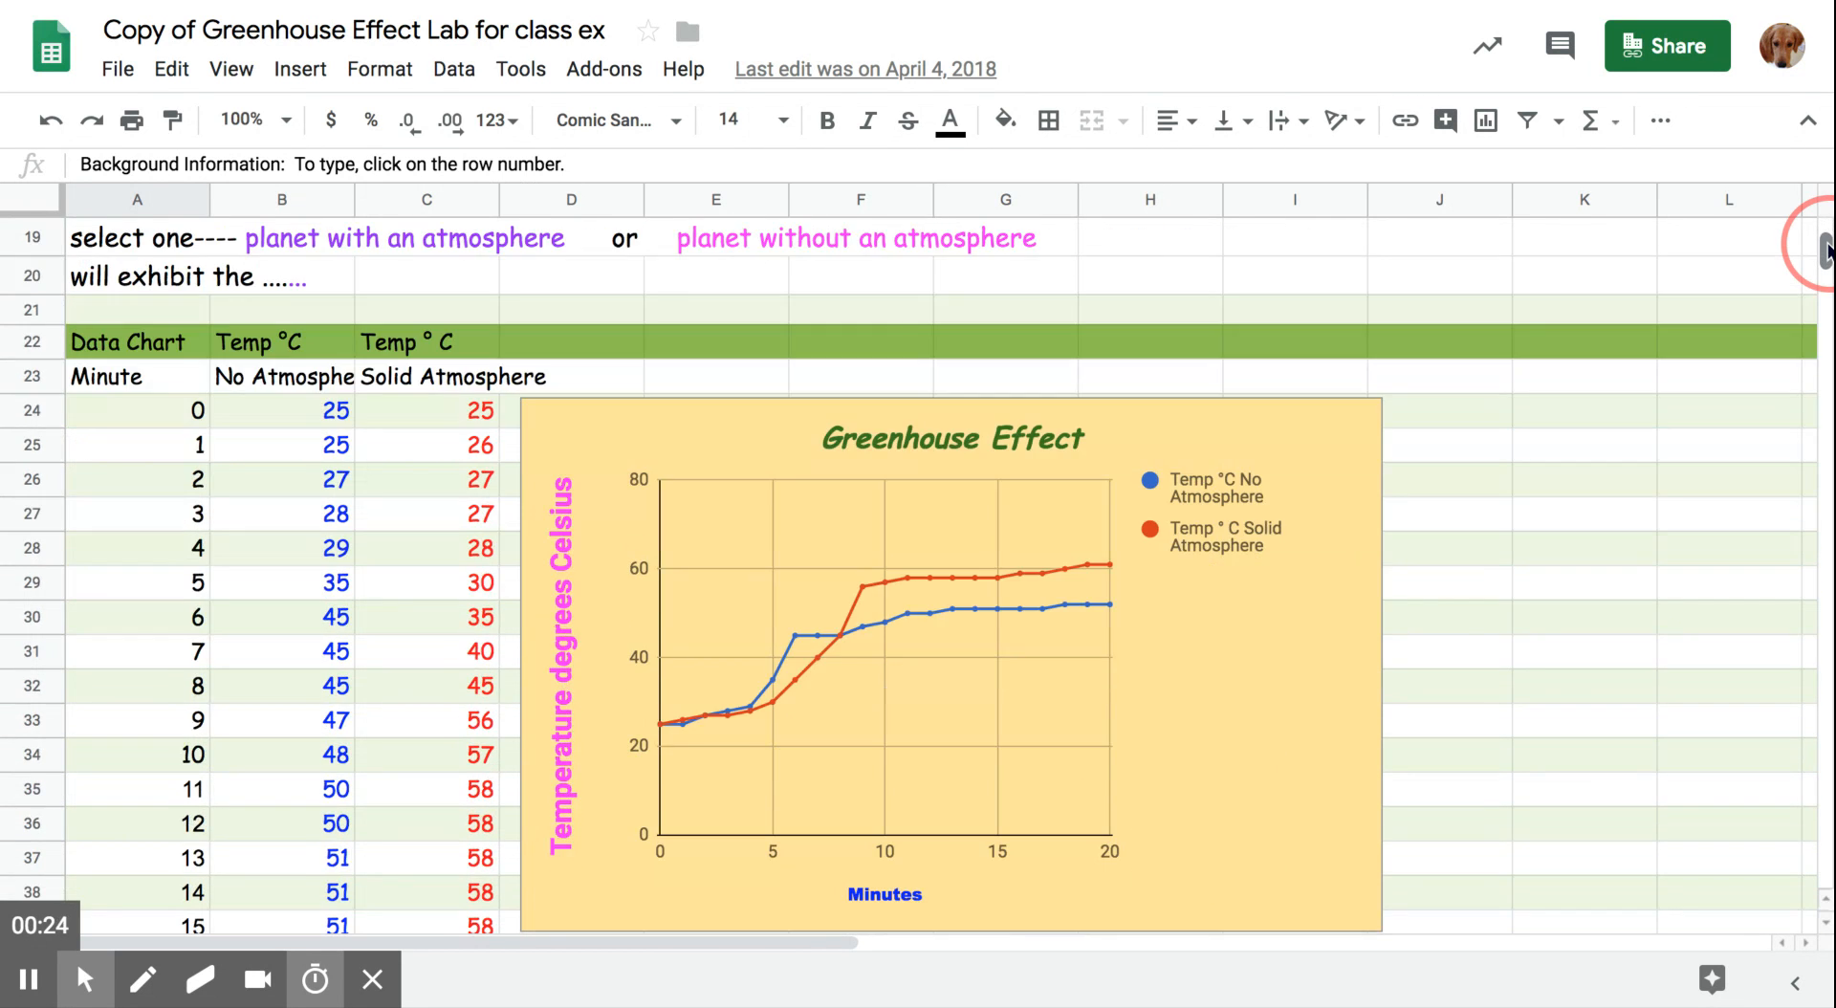
pyautogui.moveTo(1827, 250); pyautogui.dragTo(1827, 245)
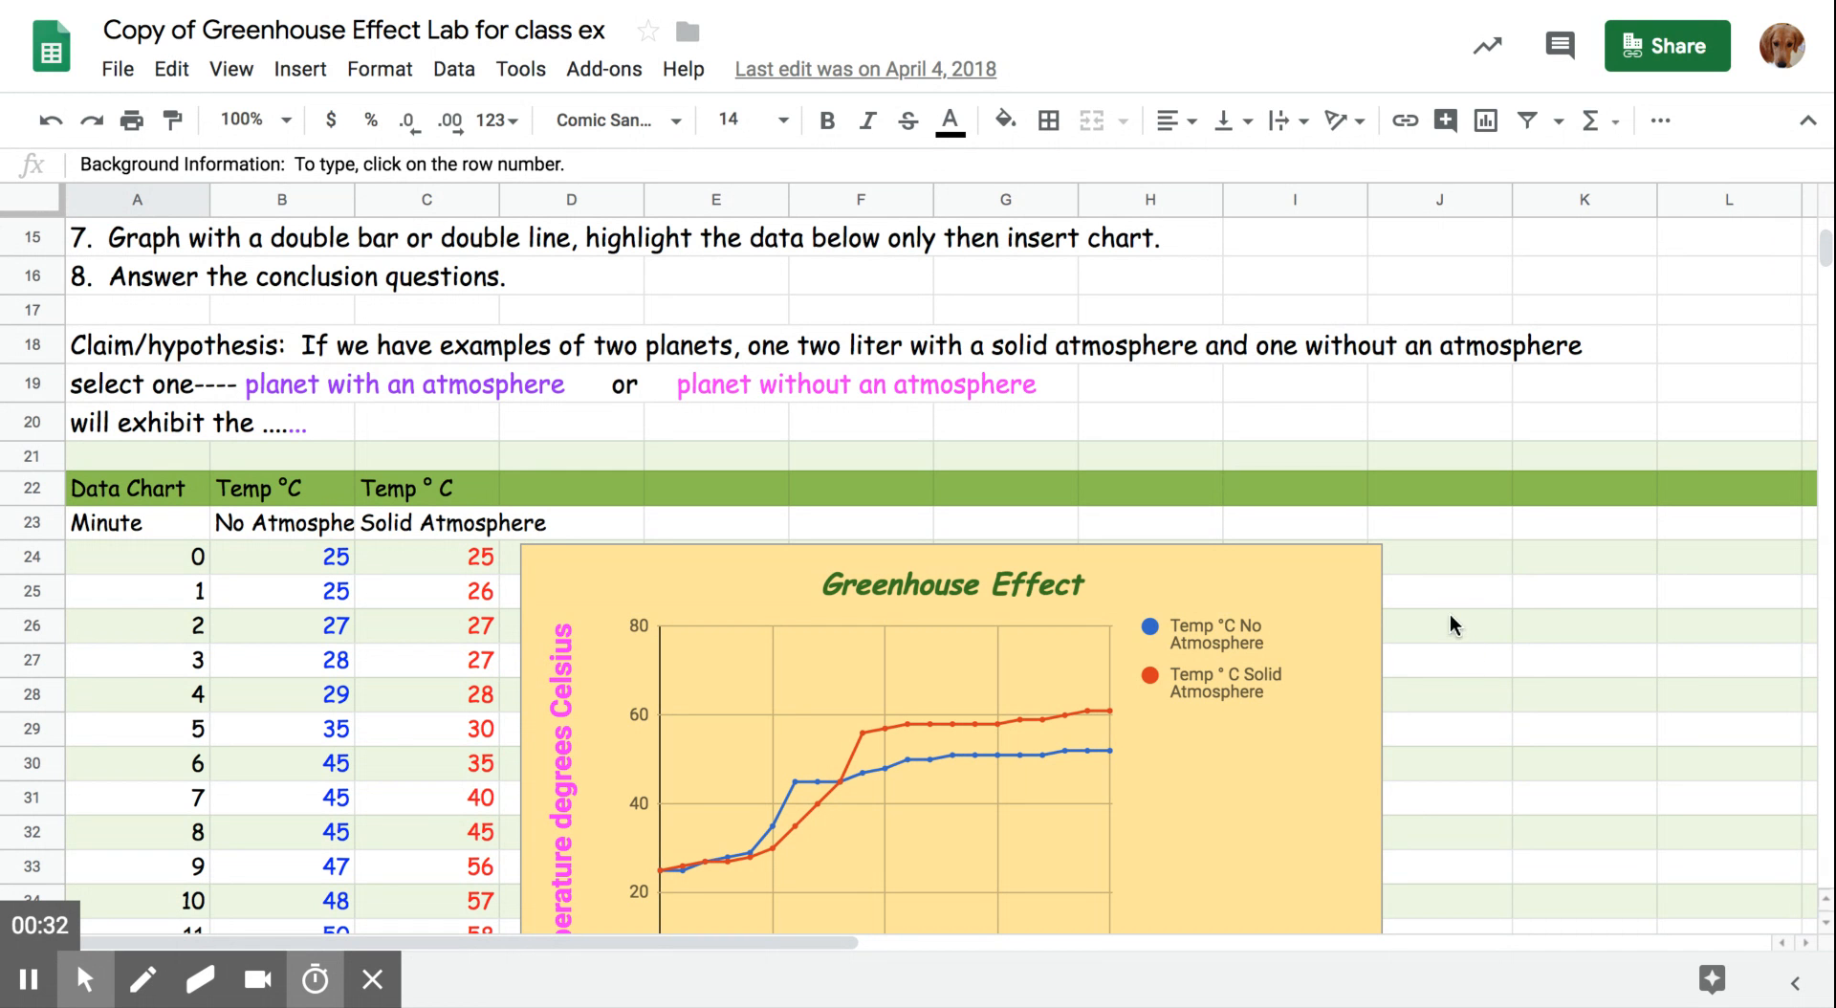
pyautogui.click(1368, 555)
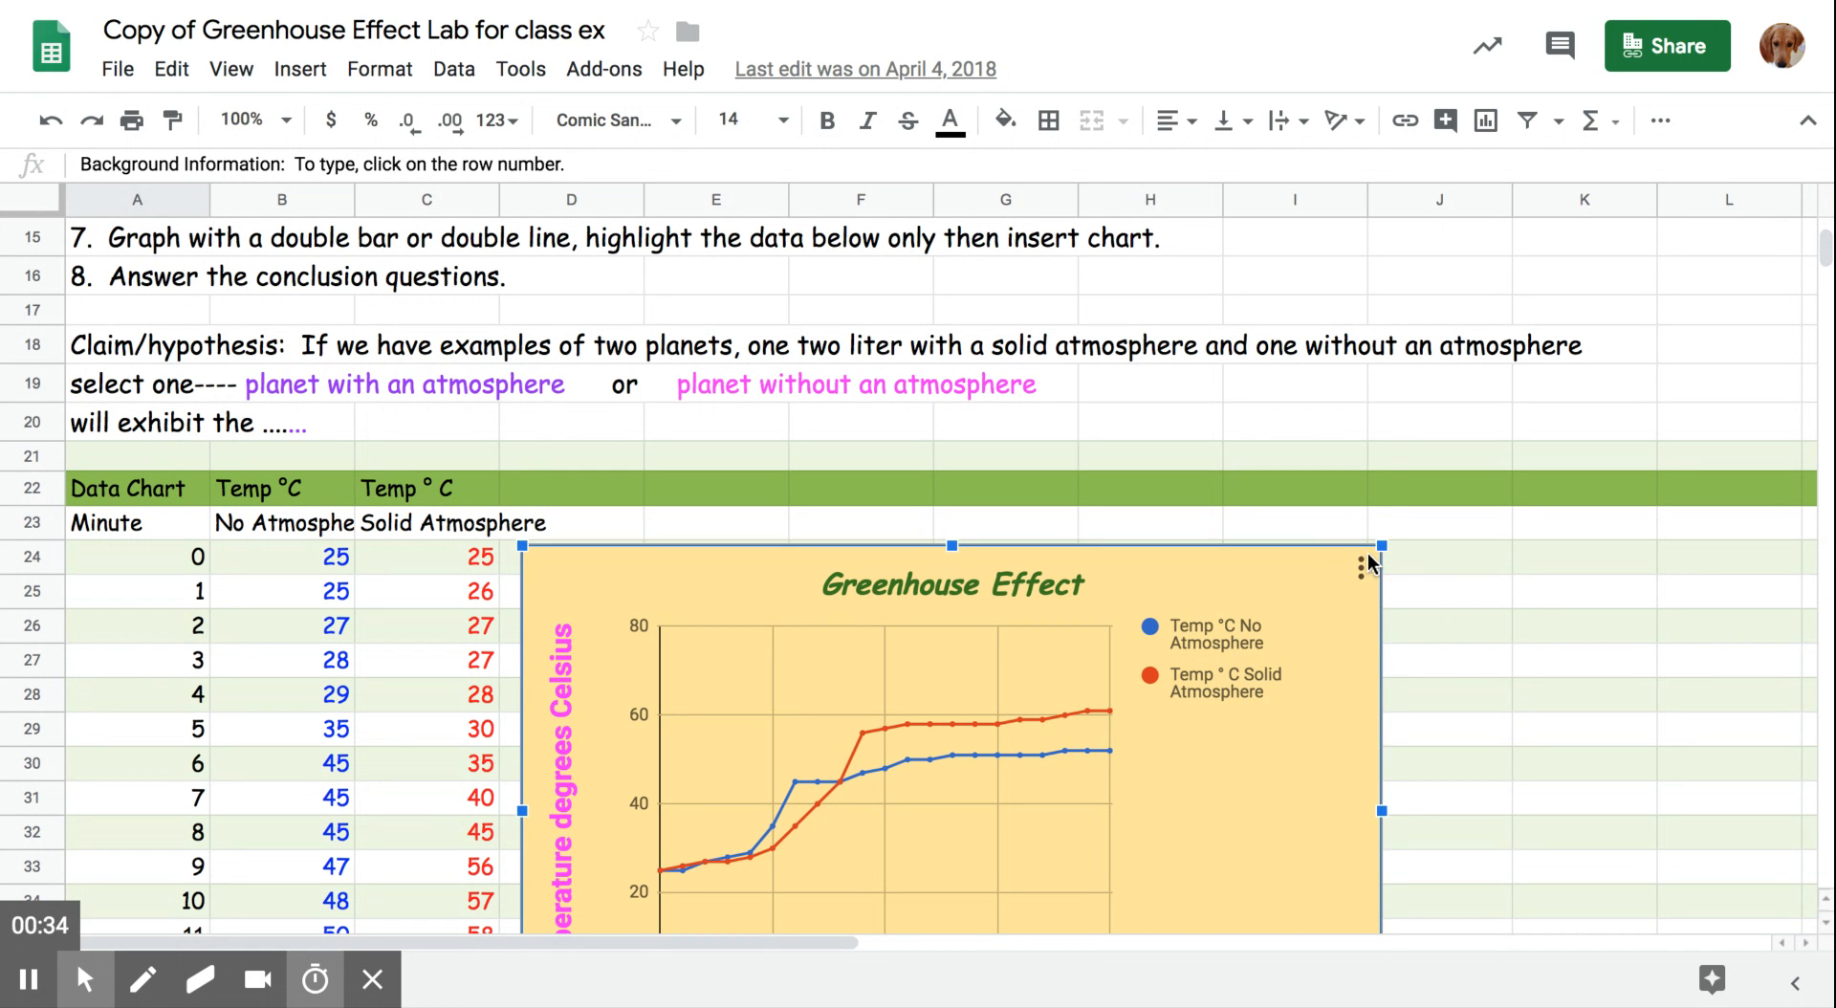
pyautogui.click(1364, 568)
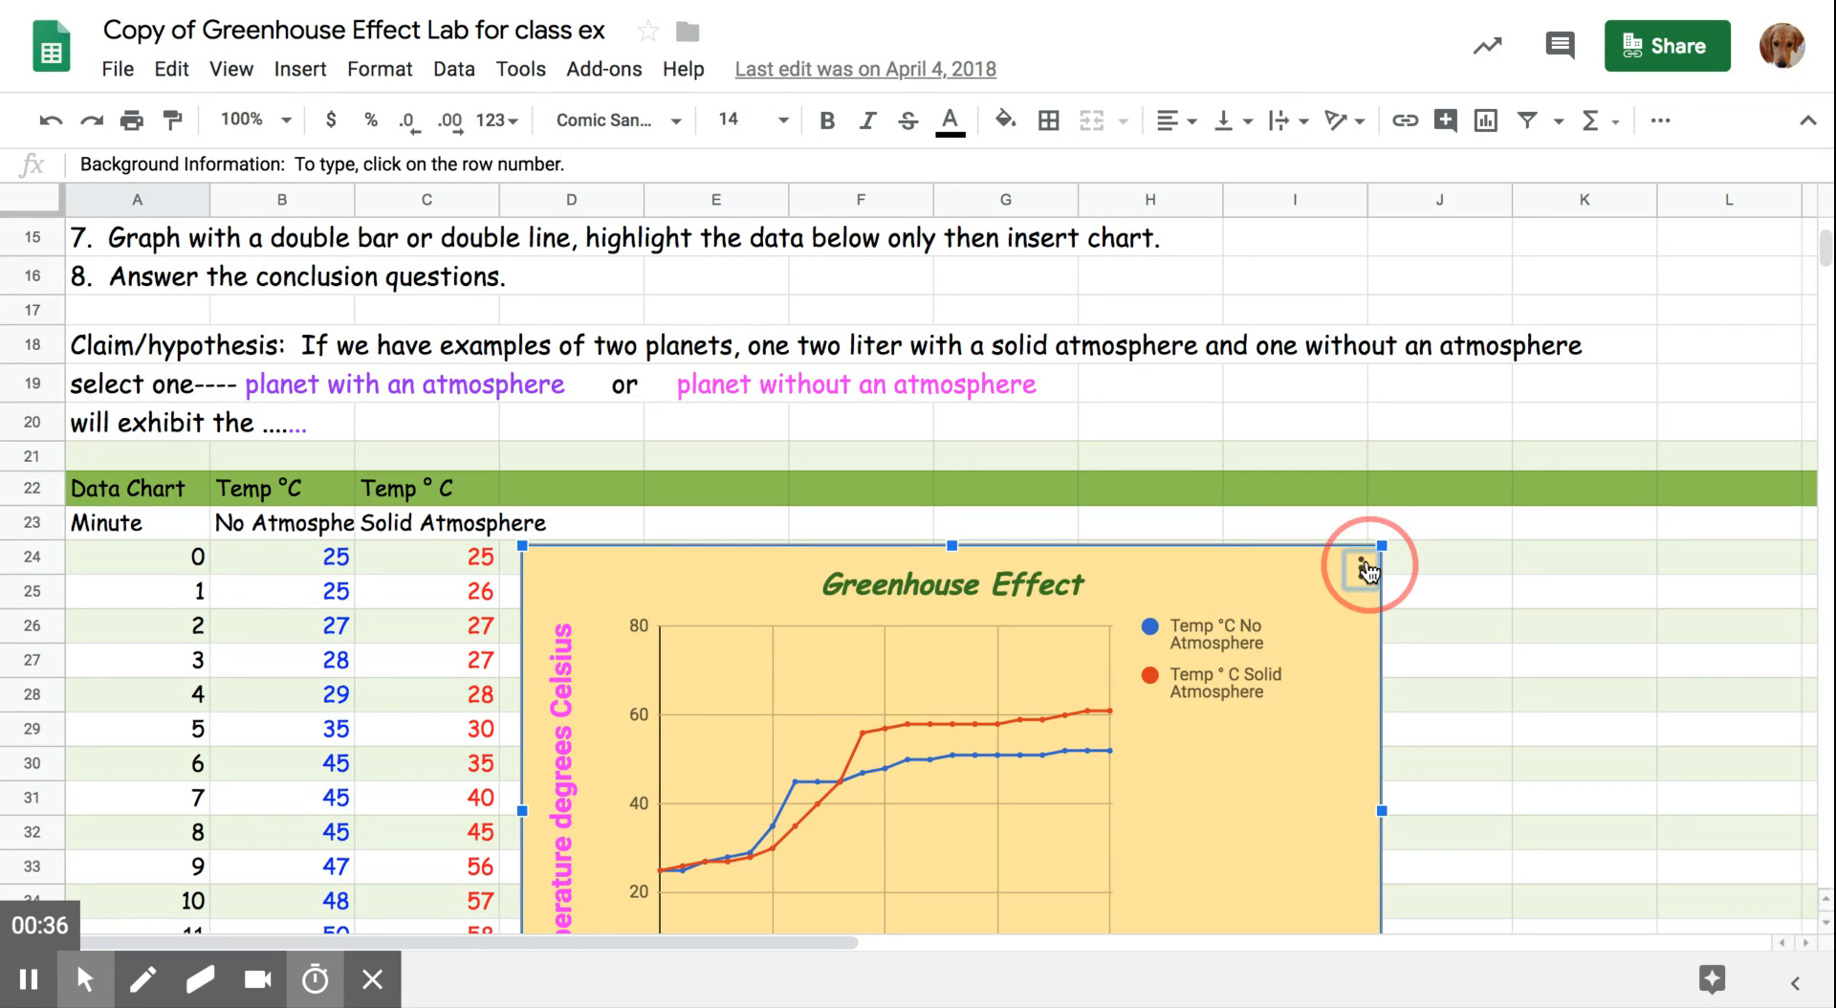
pyautogui.click(1264, 658)
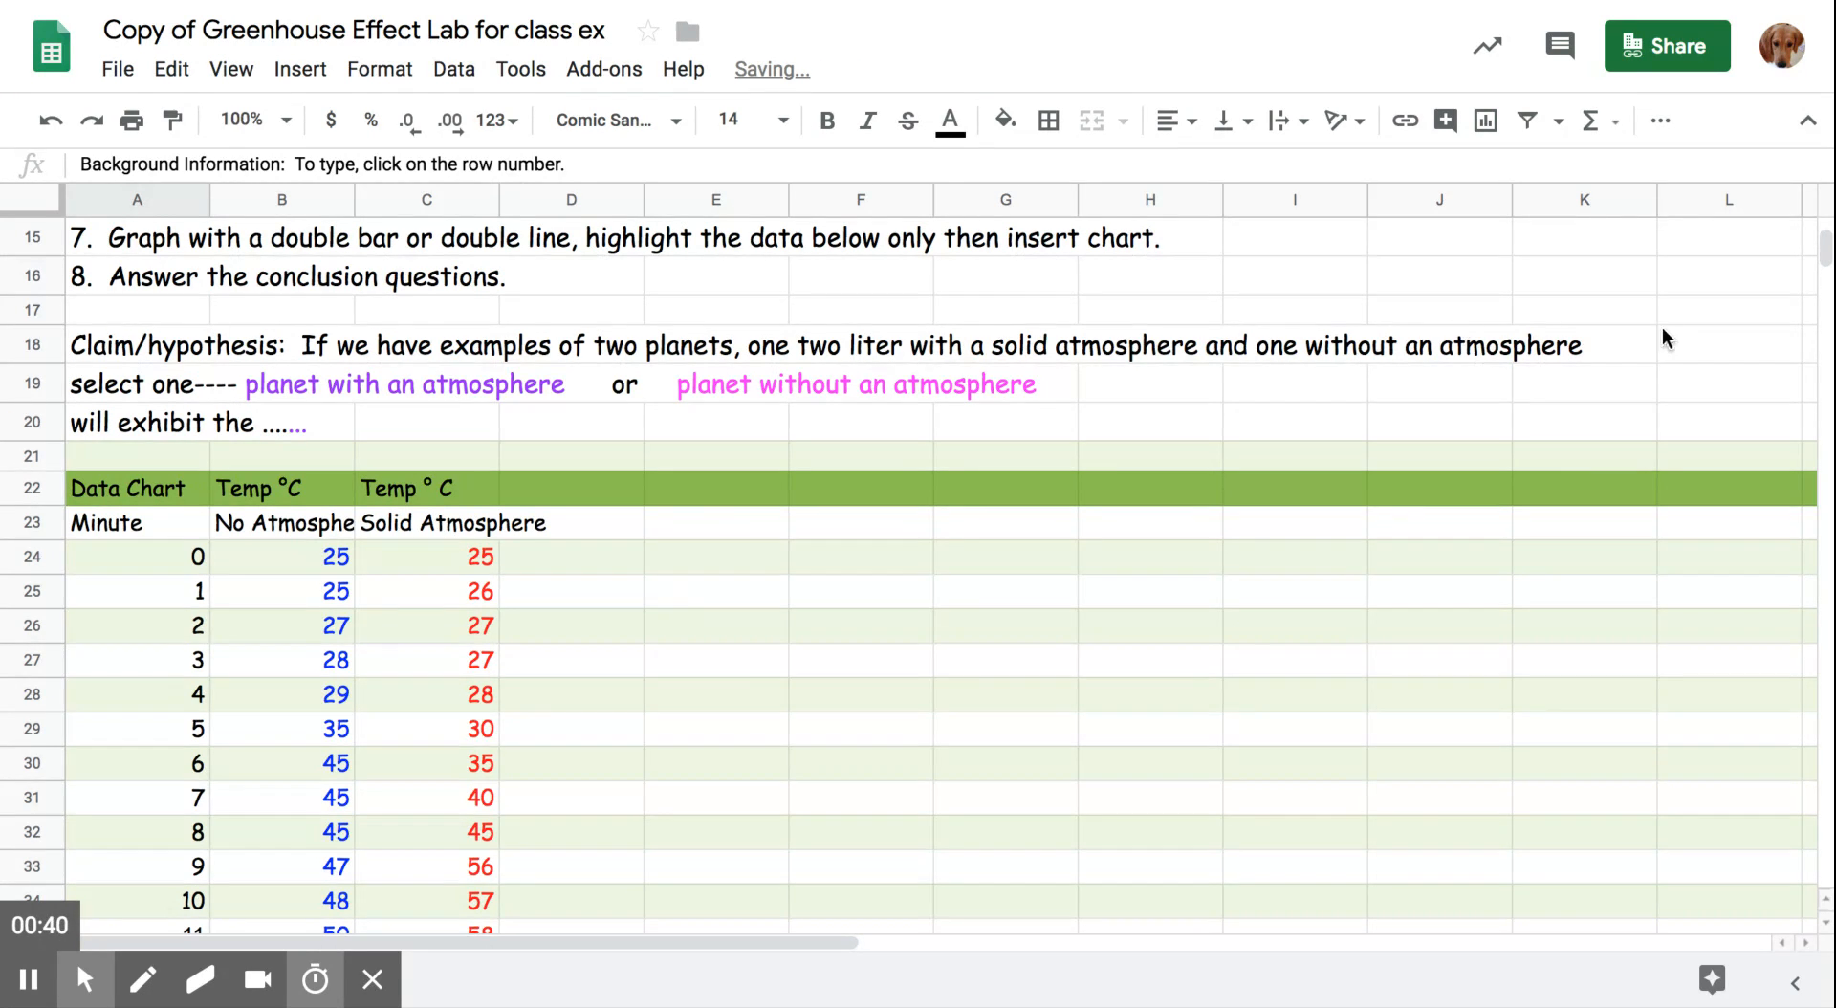
# - Insert a chart from the minute and temperature data in A23:C44, including the Minute and atmosphere header row
pyautogui.click(1826, 247)
pyautogui.moveTo(1826, 247); pyautogui.dragTo(1825, 248)
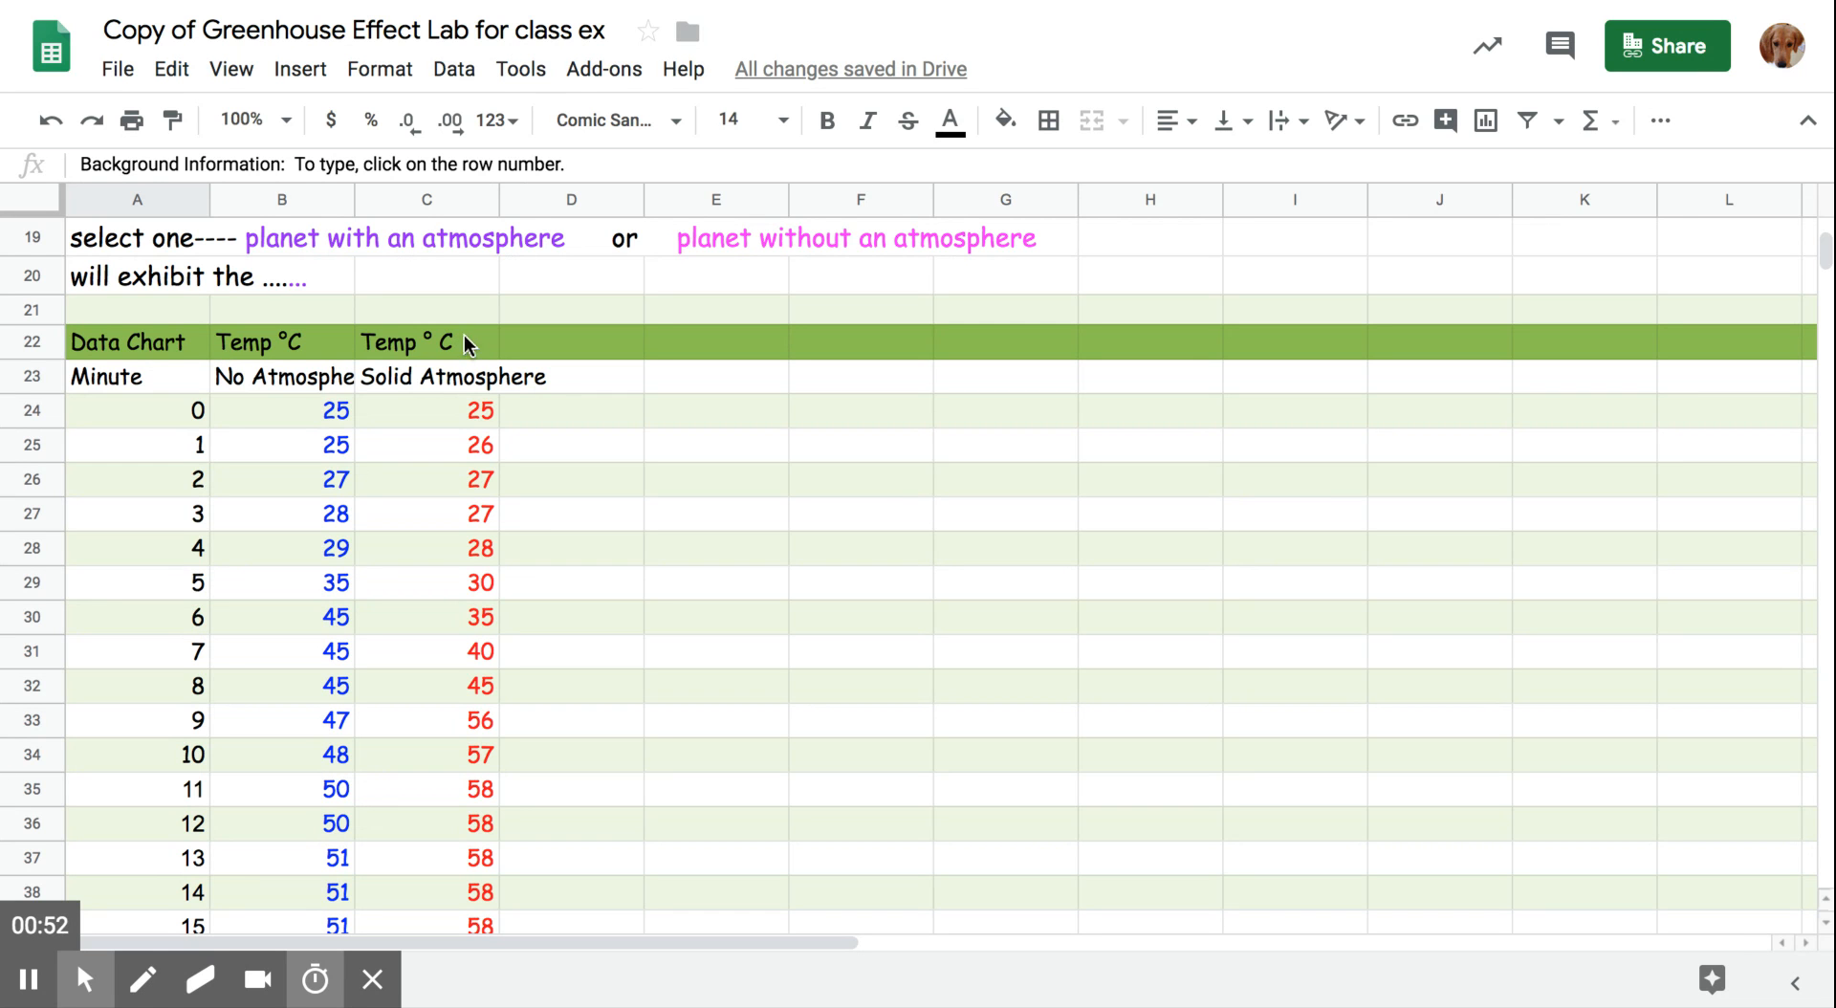
pyautogui.click(72, 376)
pyautogui.moveTo(71, 377); pyautogui.dragTo(397, 828)
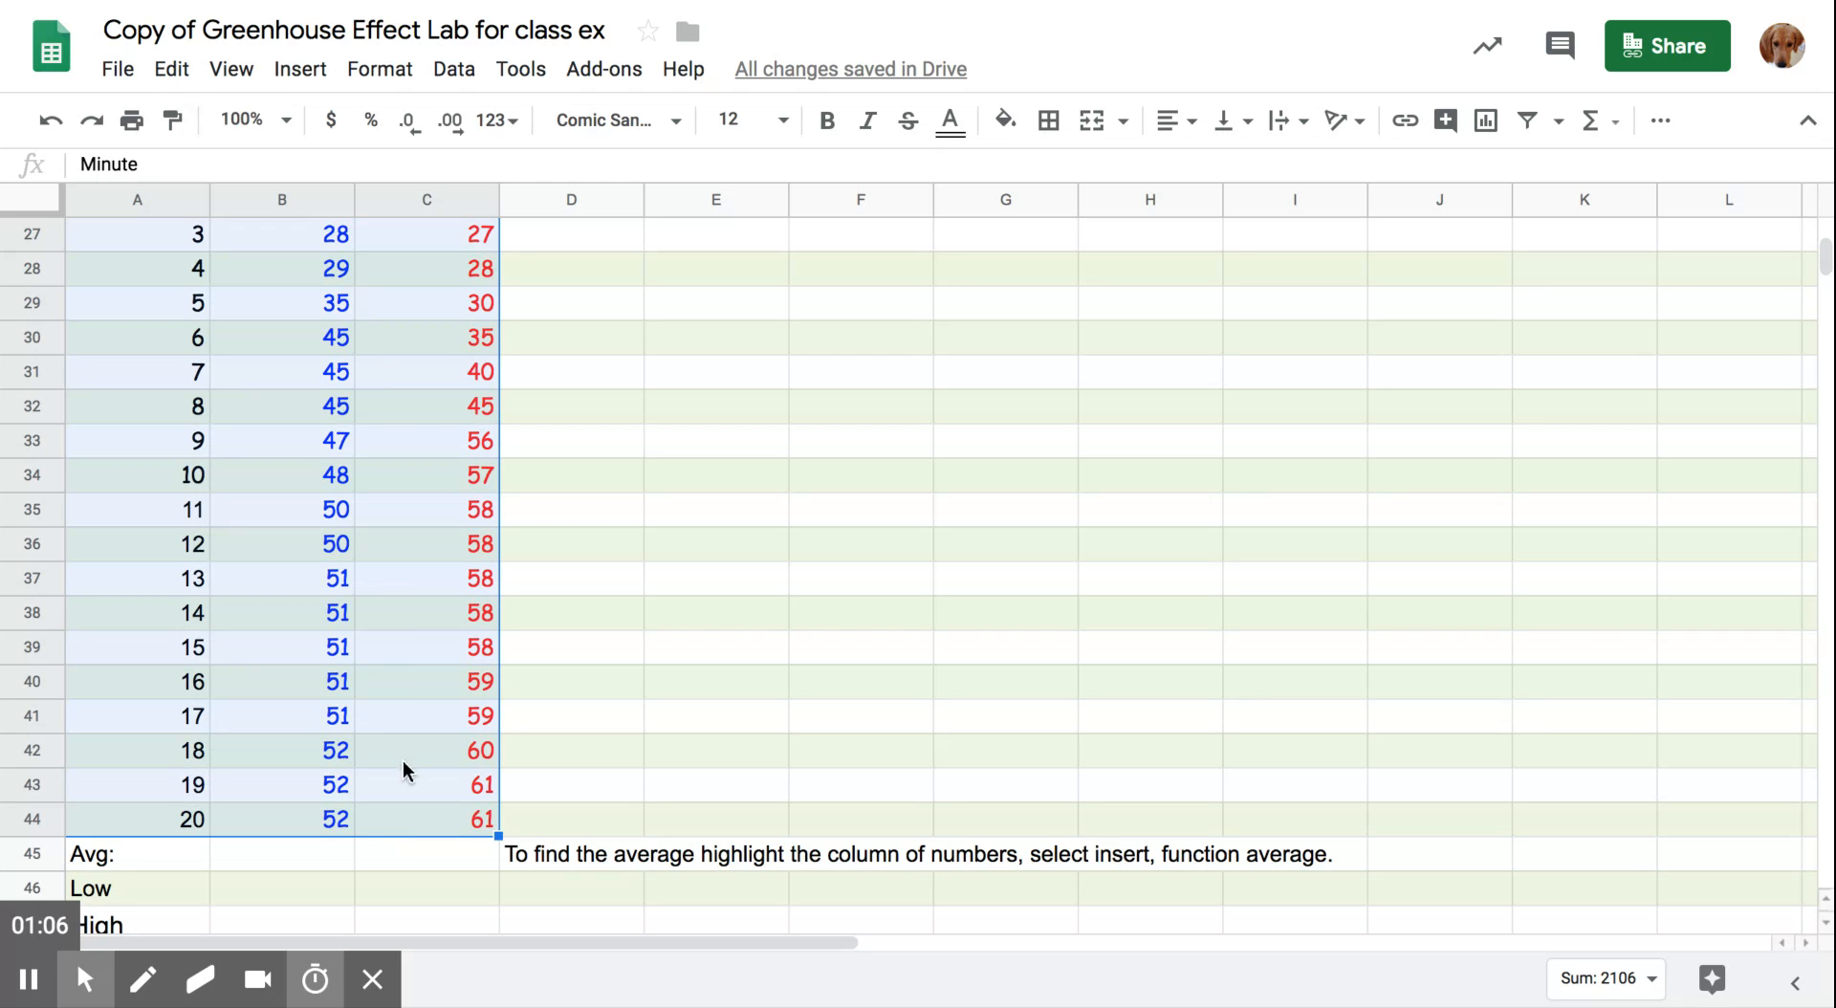
pyautogui.click(300, 73)
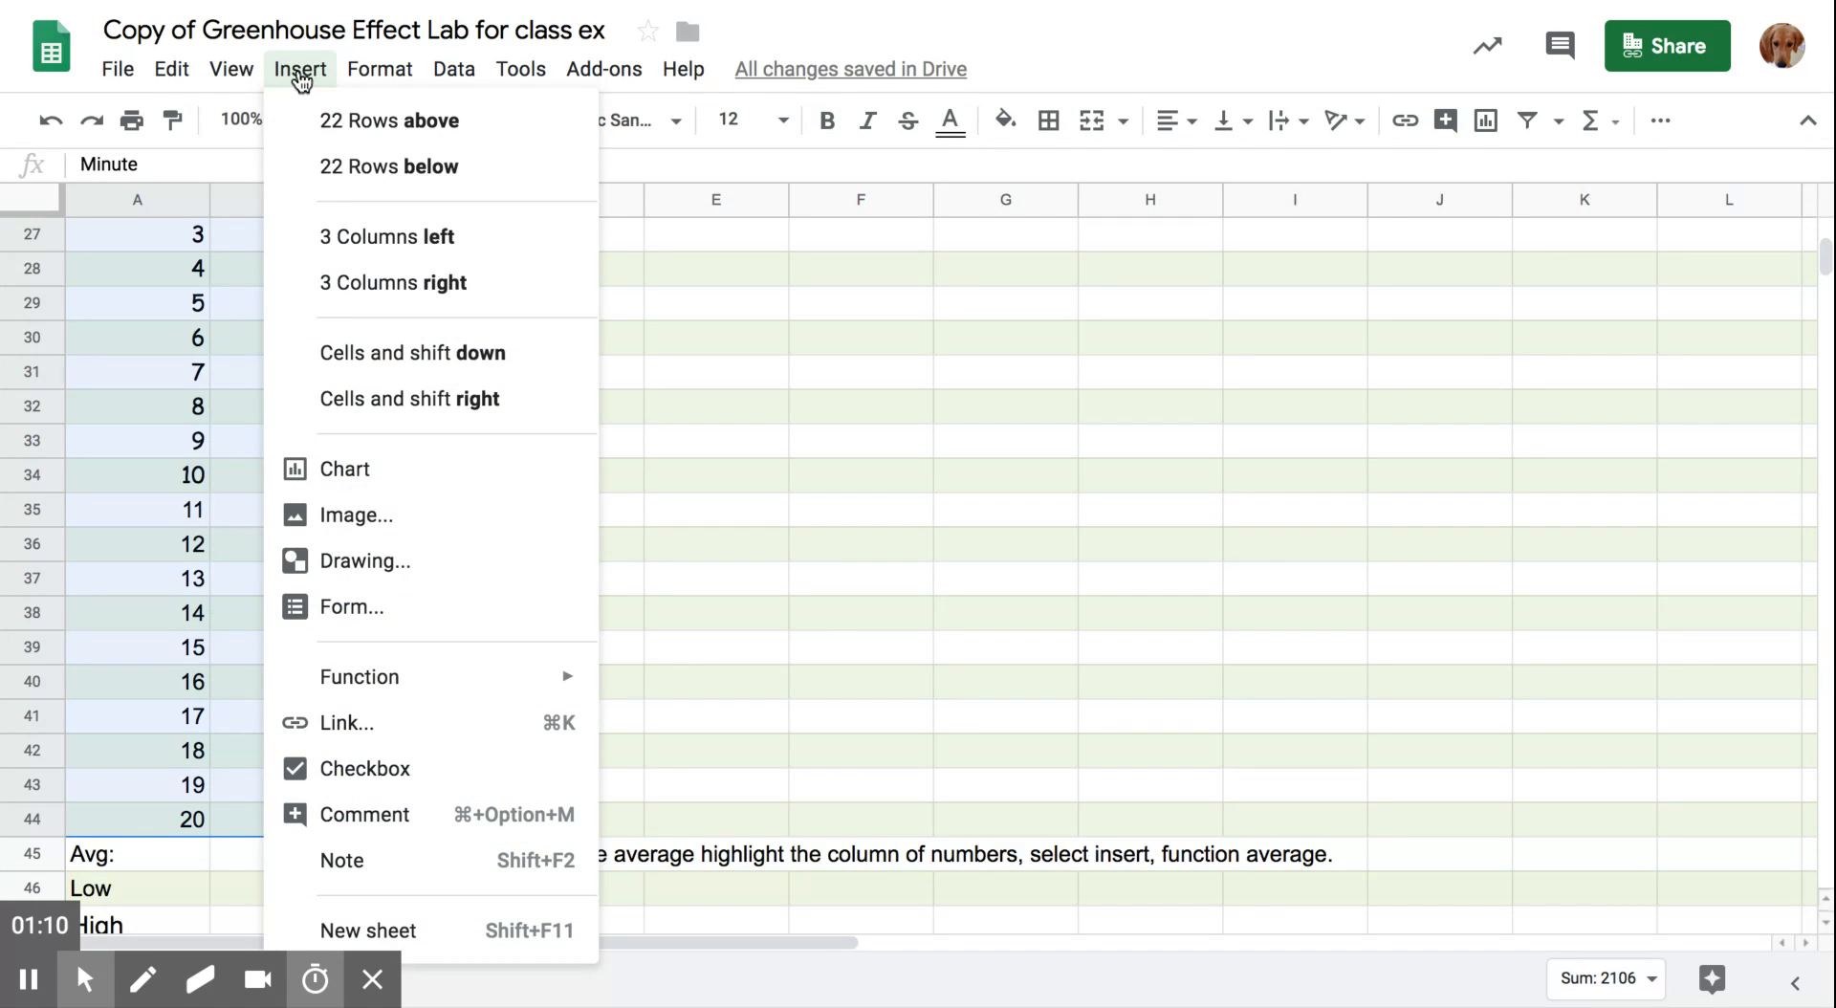
pyautogui.click(333, 478)
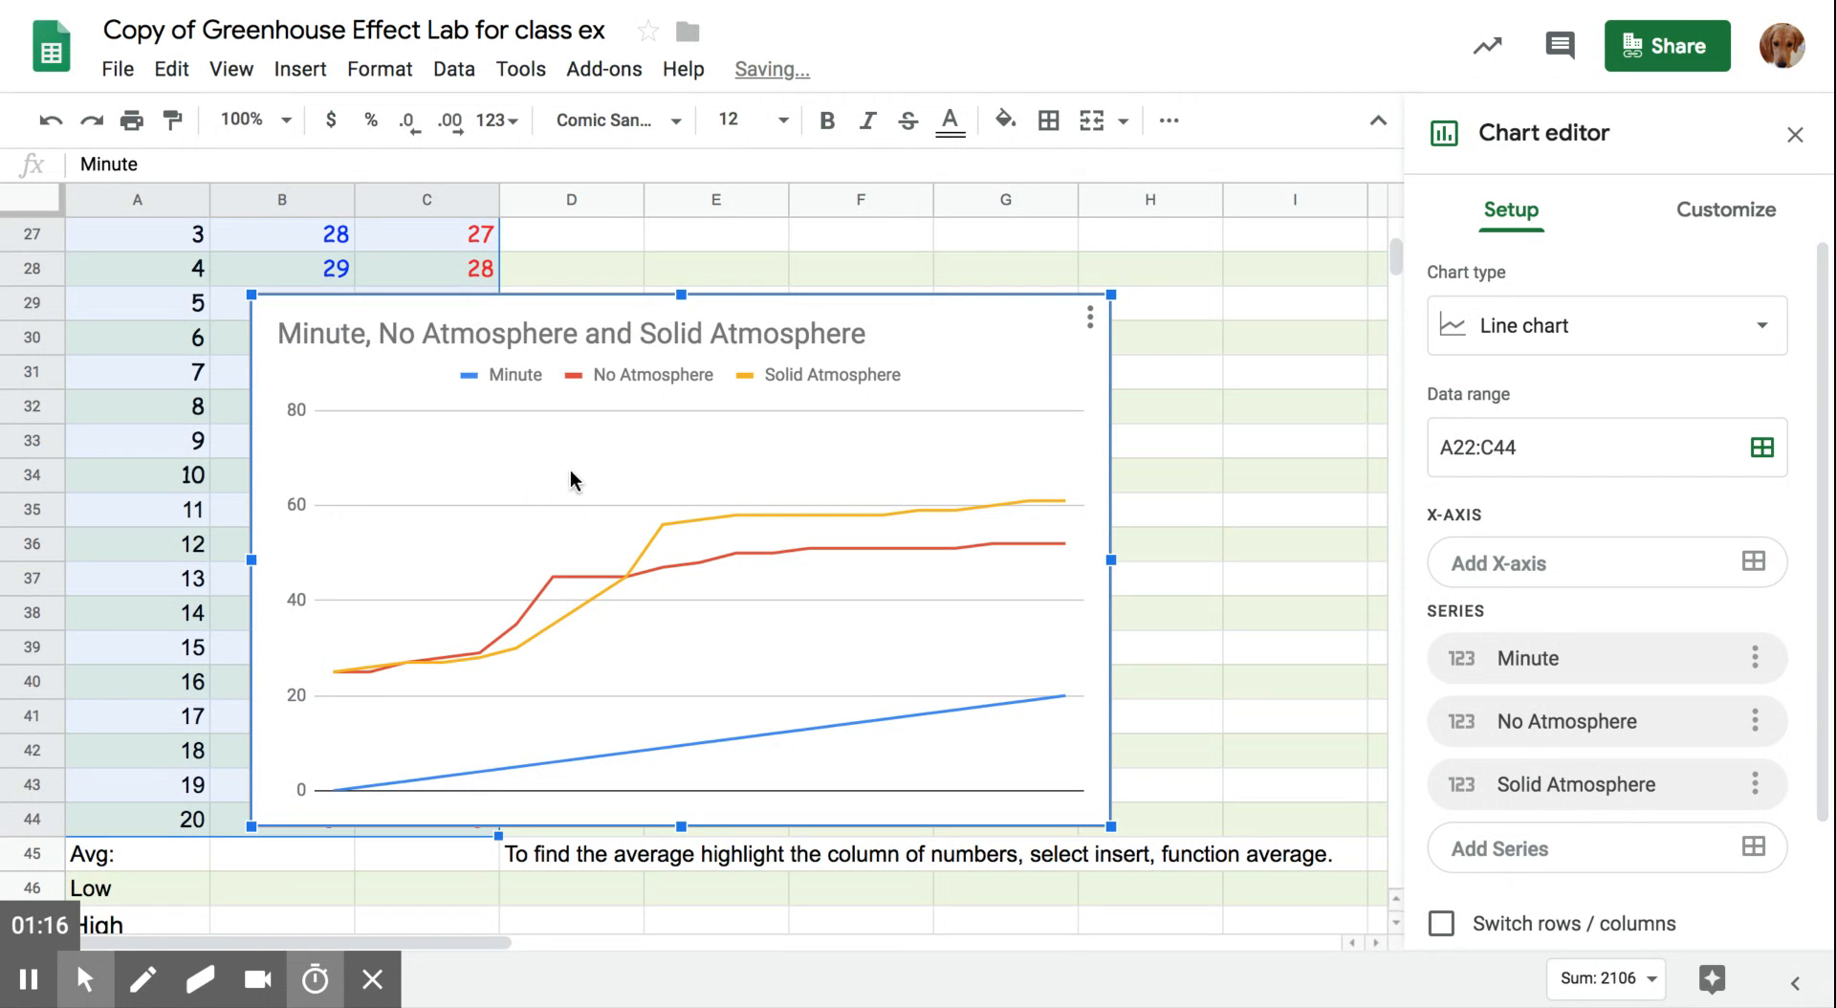
# - Move the new chart beside the data columns and use column A as its labels
pyautogui.moveTo(938, 332); pyautogui.dragTo(1195, 263)
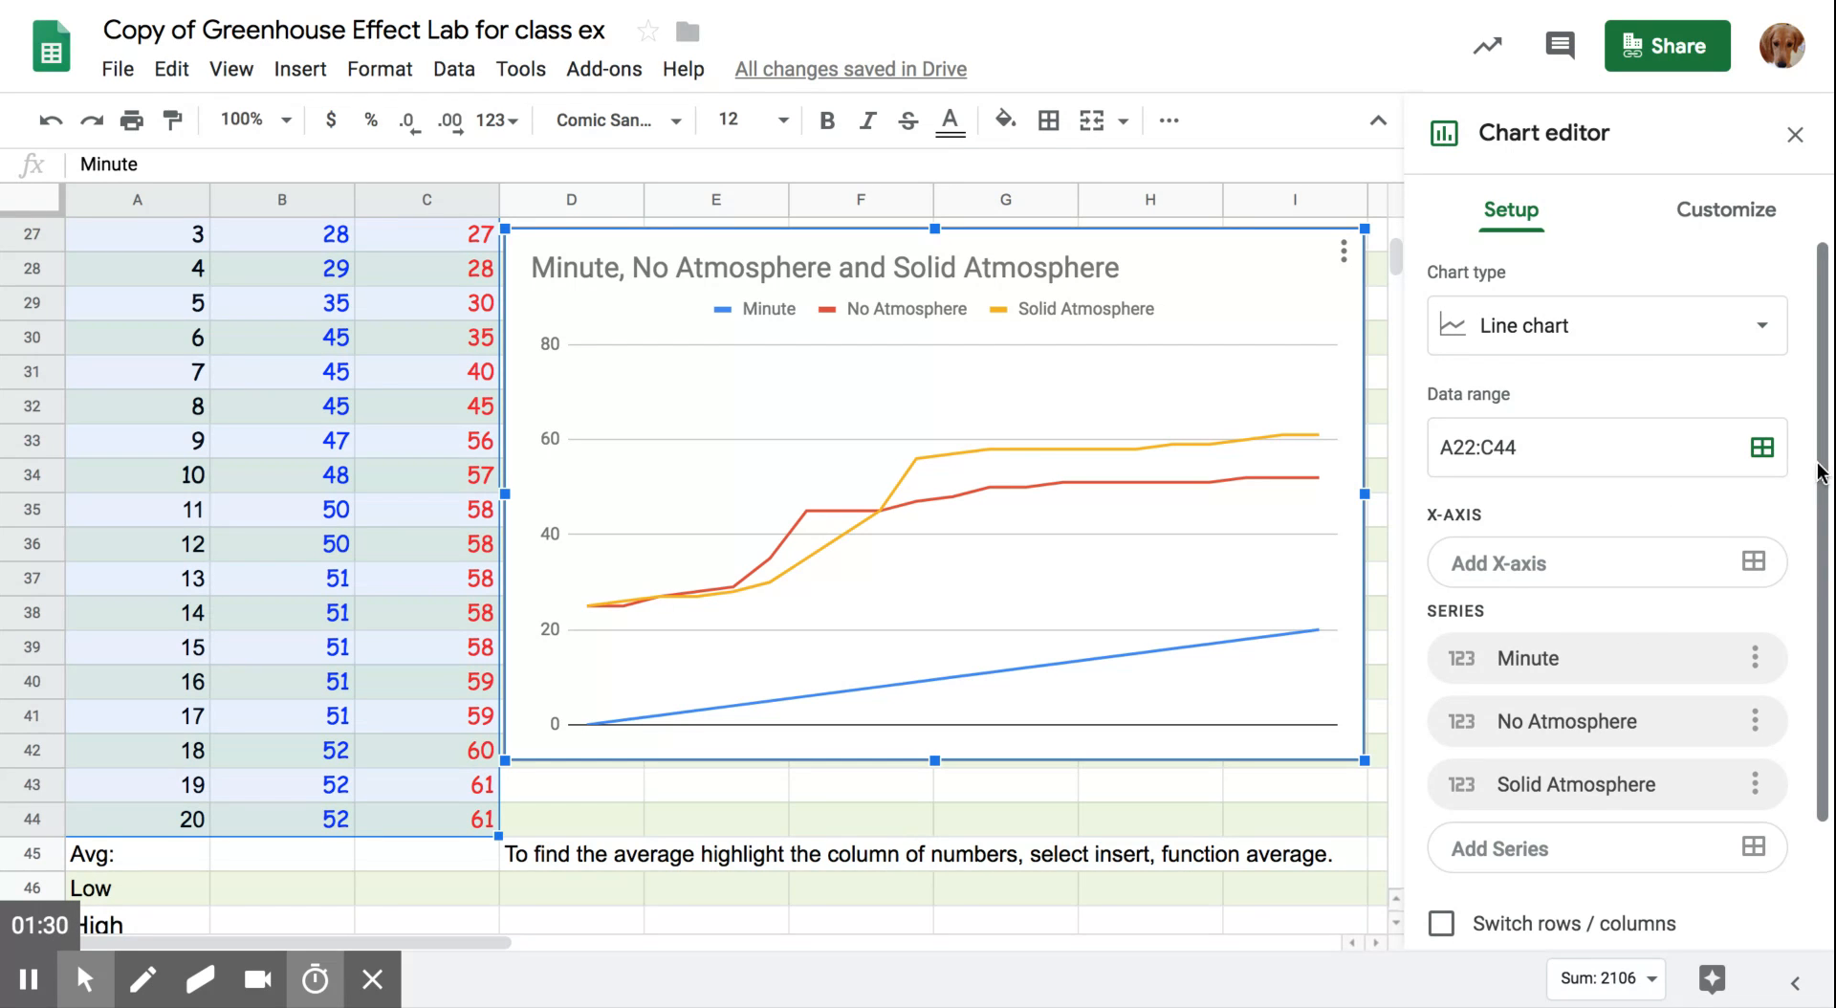
pyautogui.scroll(-3, 1820, 471)
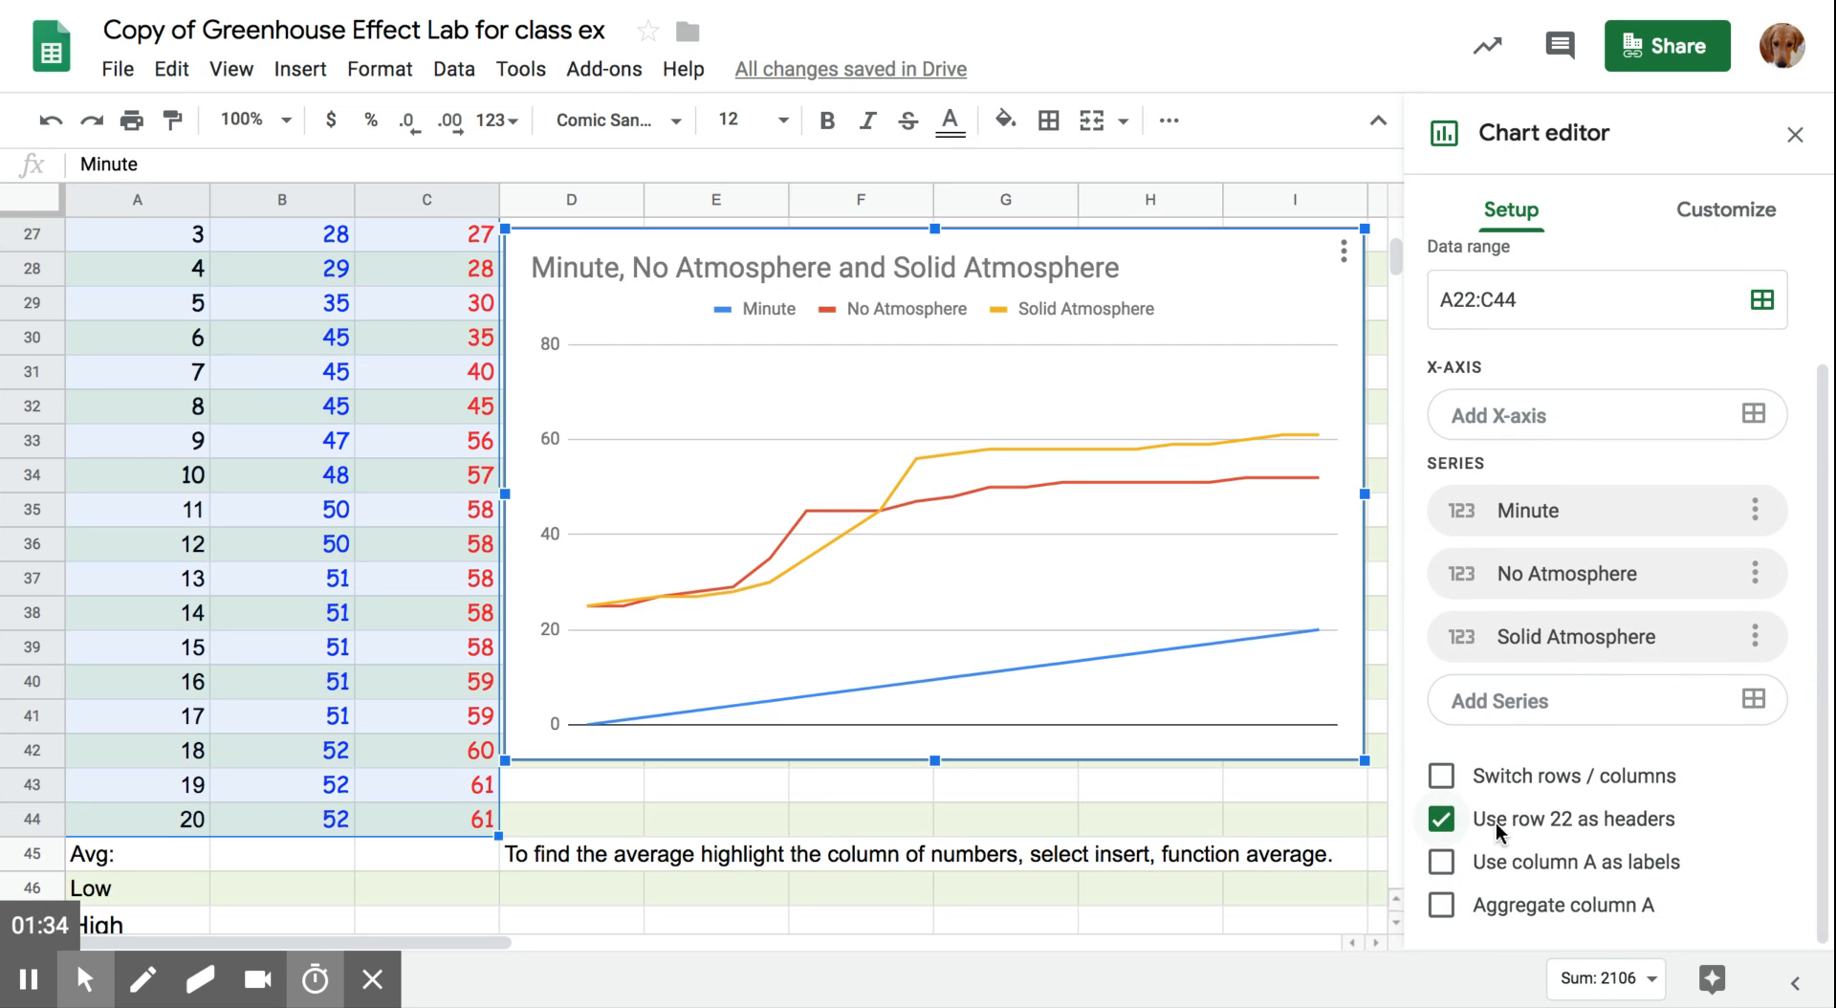
pyautogui.click(1438, 863)
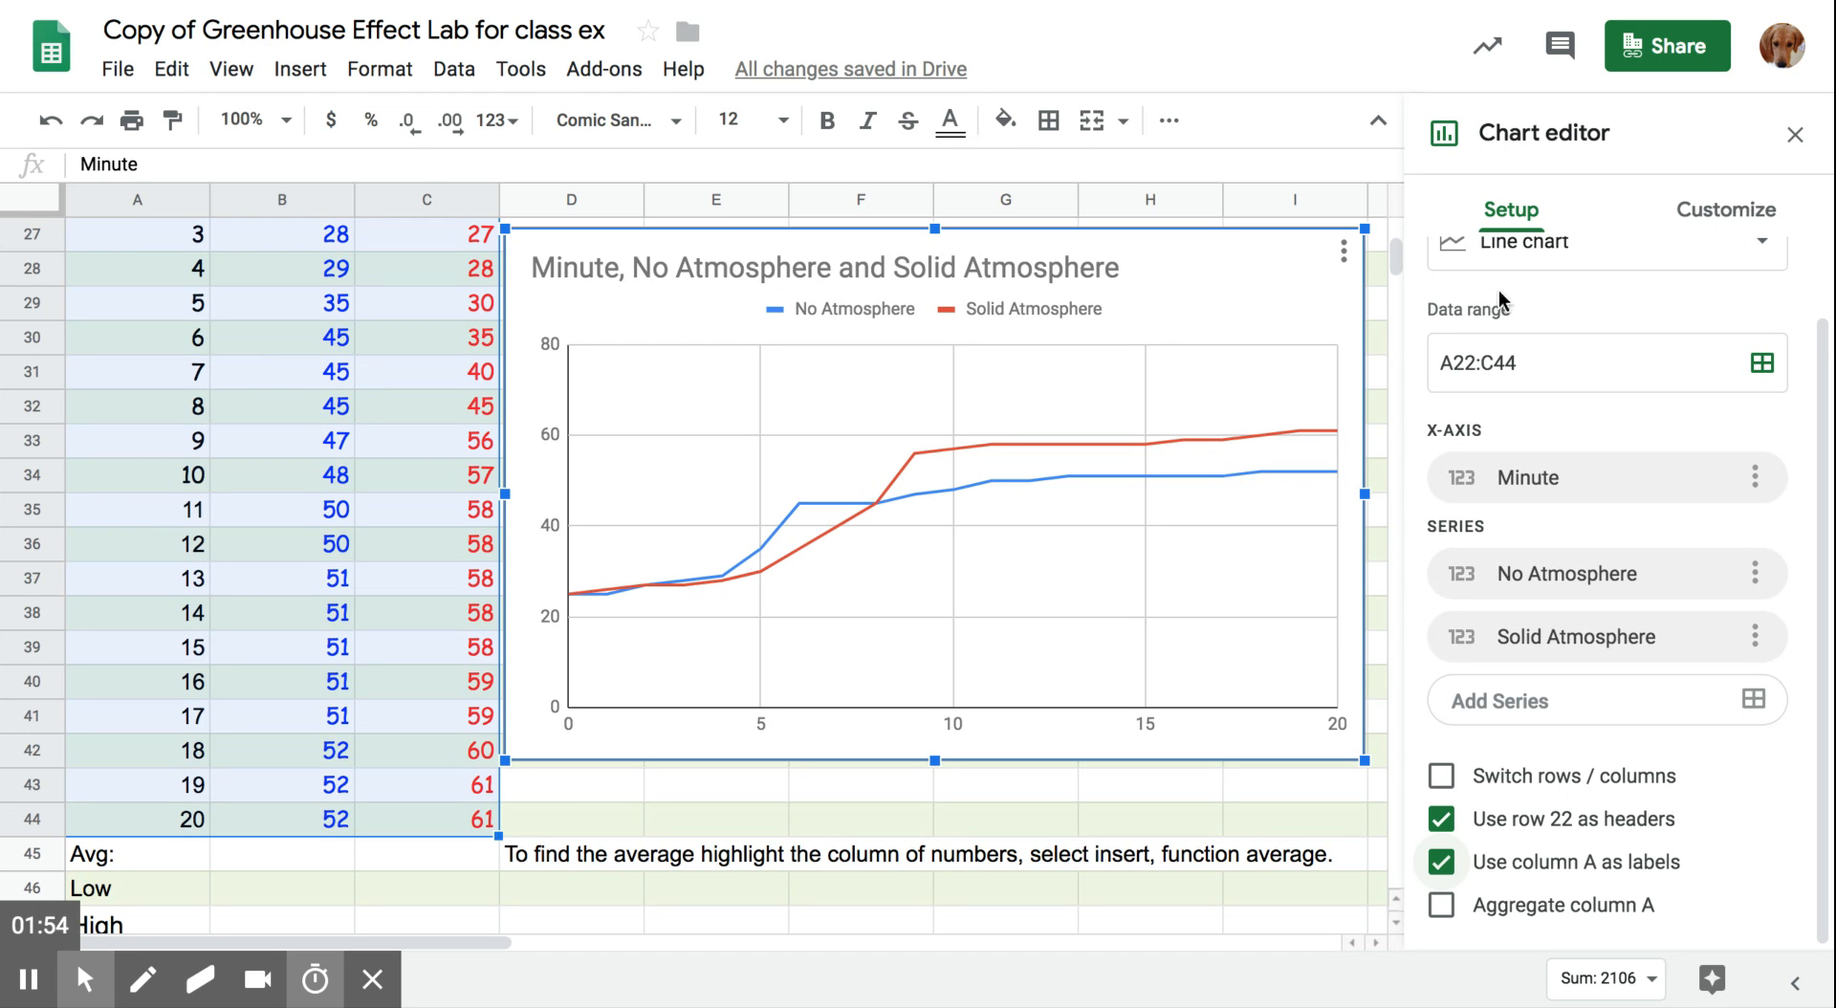
# - Replace the chart title with "Greenhouse Effect"
pyautogui.click(1726, 212)
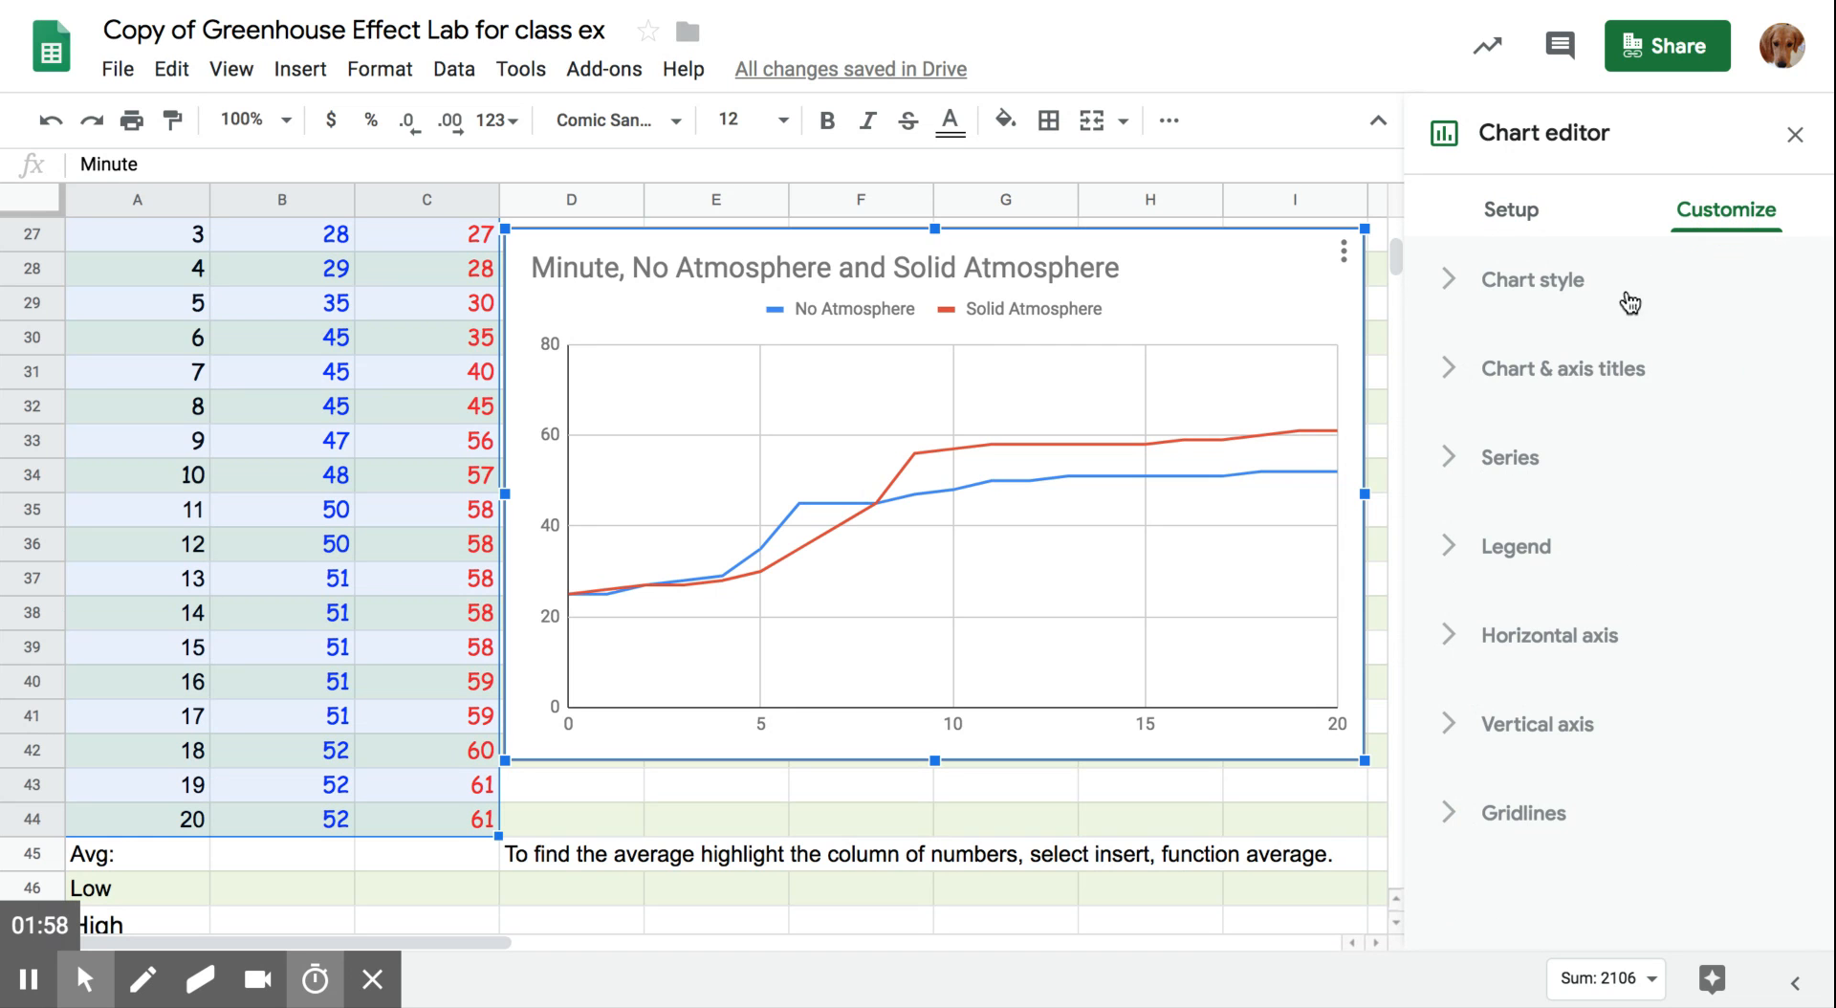
pyautogui.click(1588, 380)
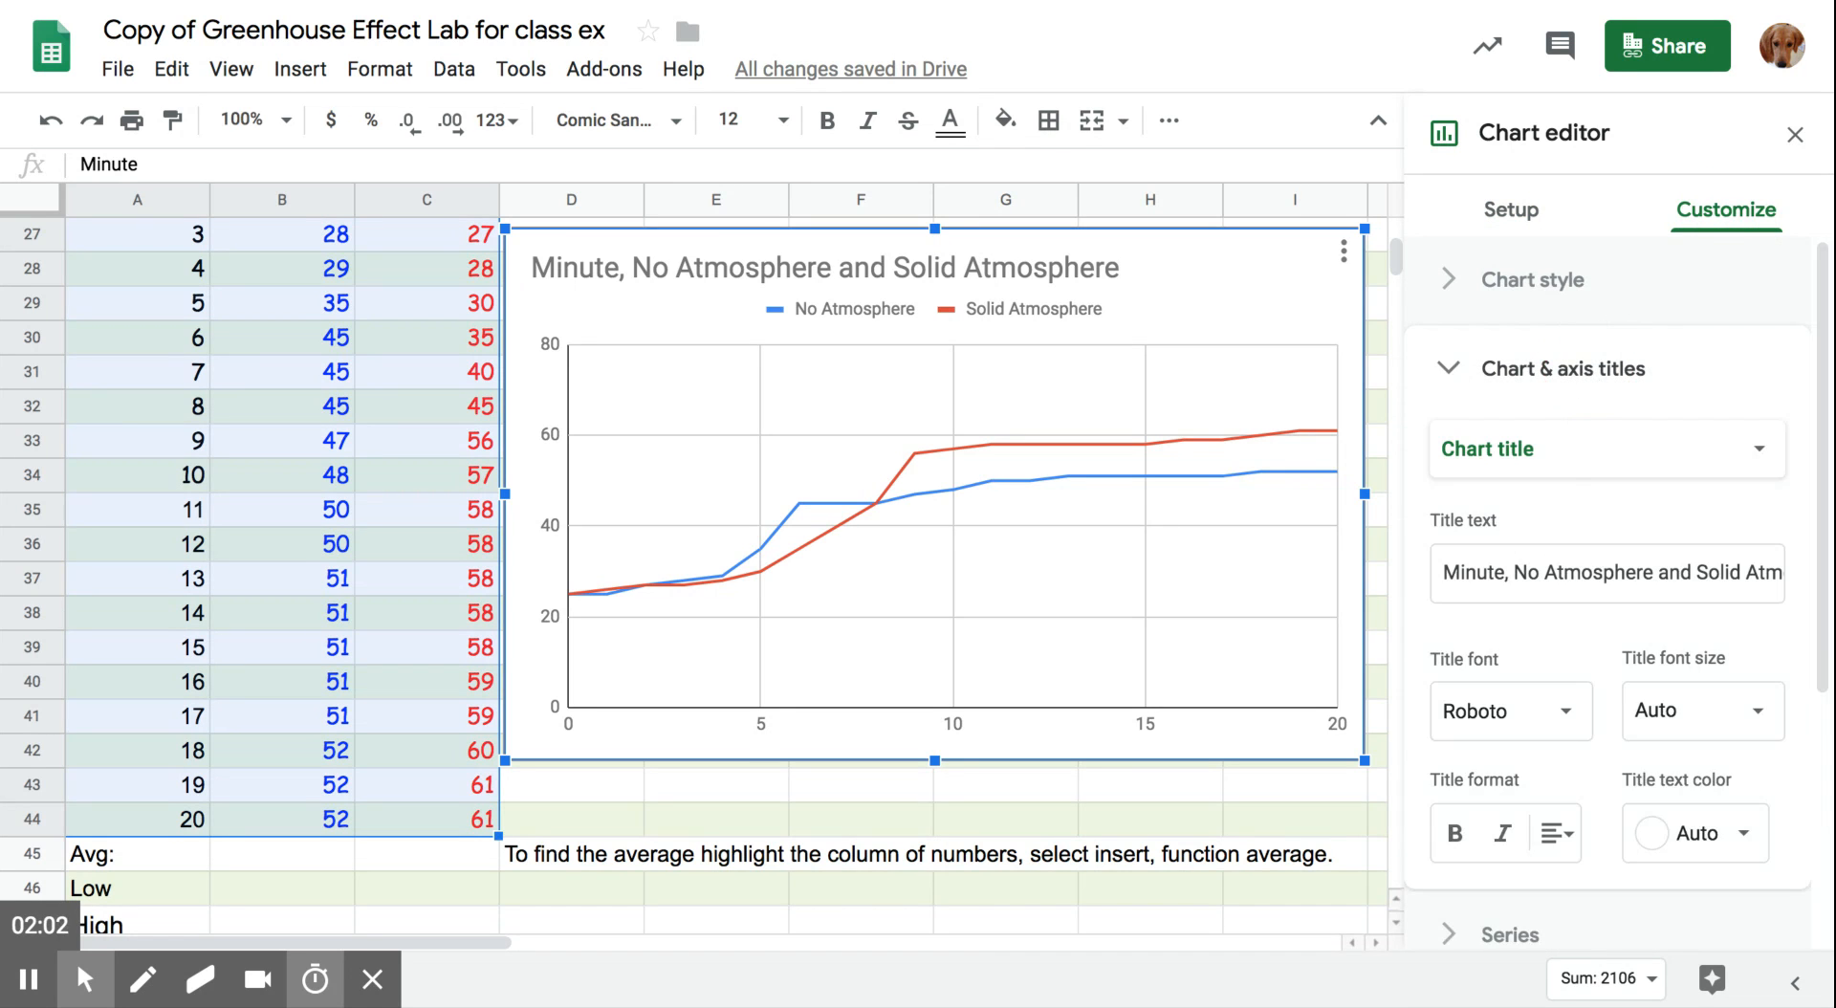
pyautogui.moveTo(1444, 571); pyautogui.dragTo(1829, 571)
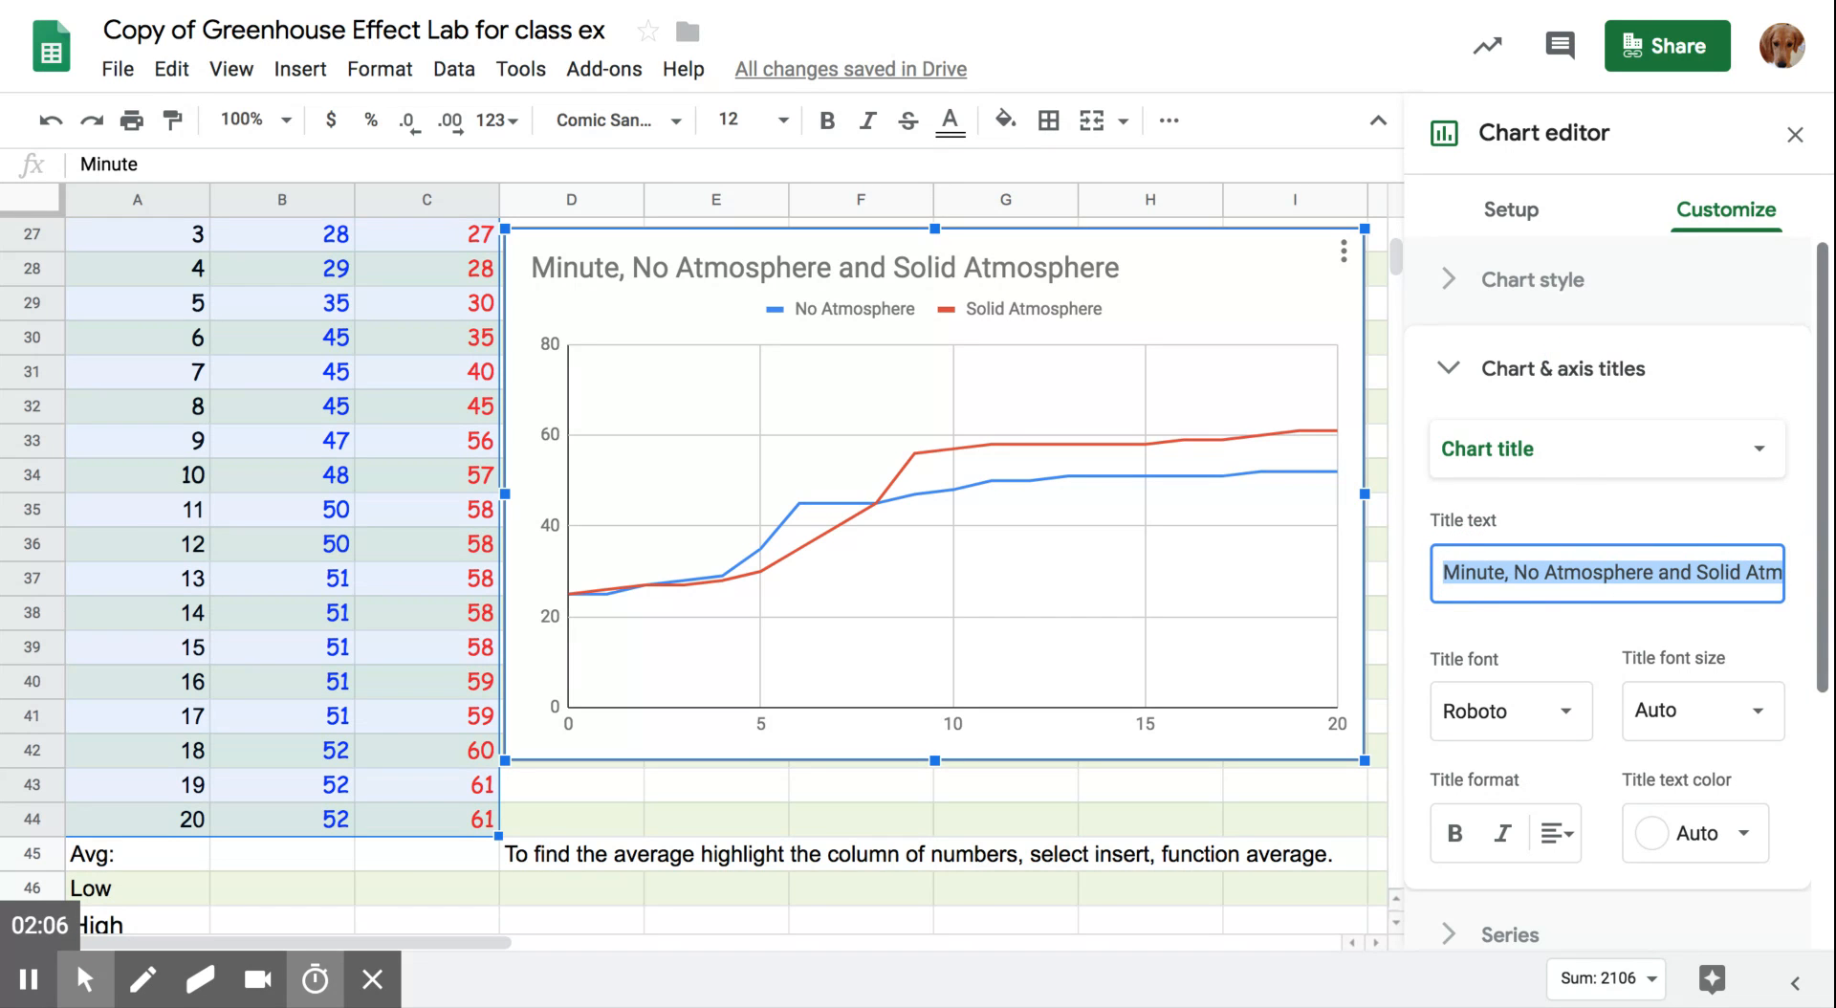
pyautogui.press('BackSpace')
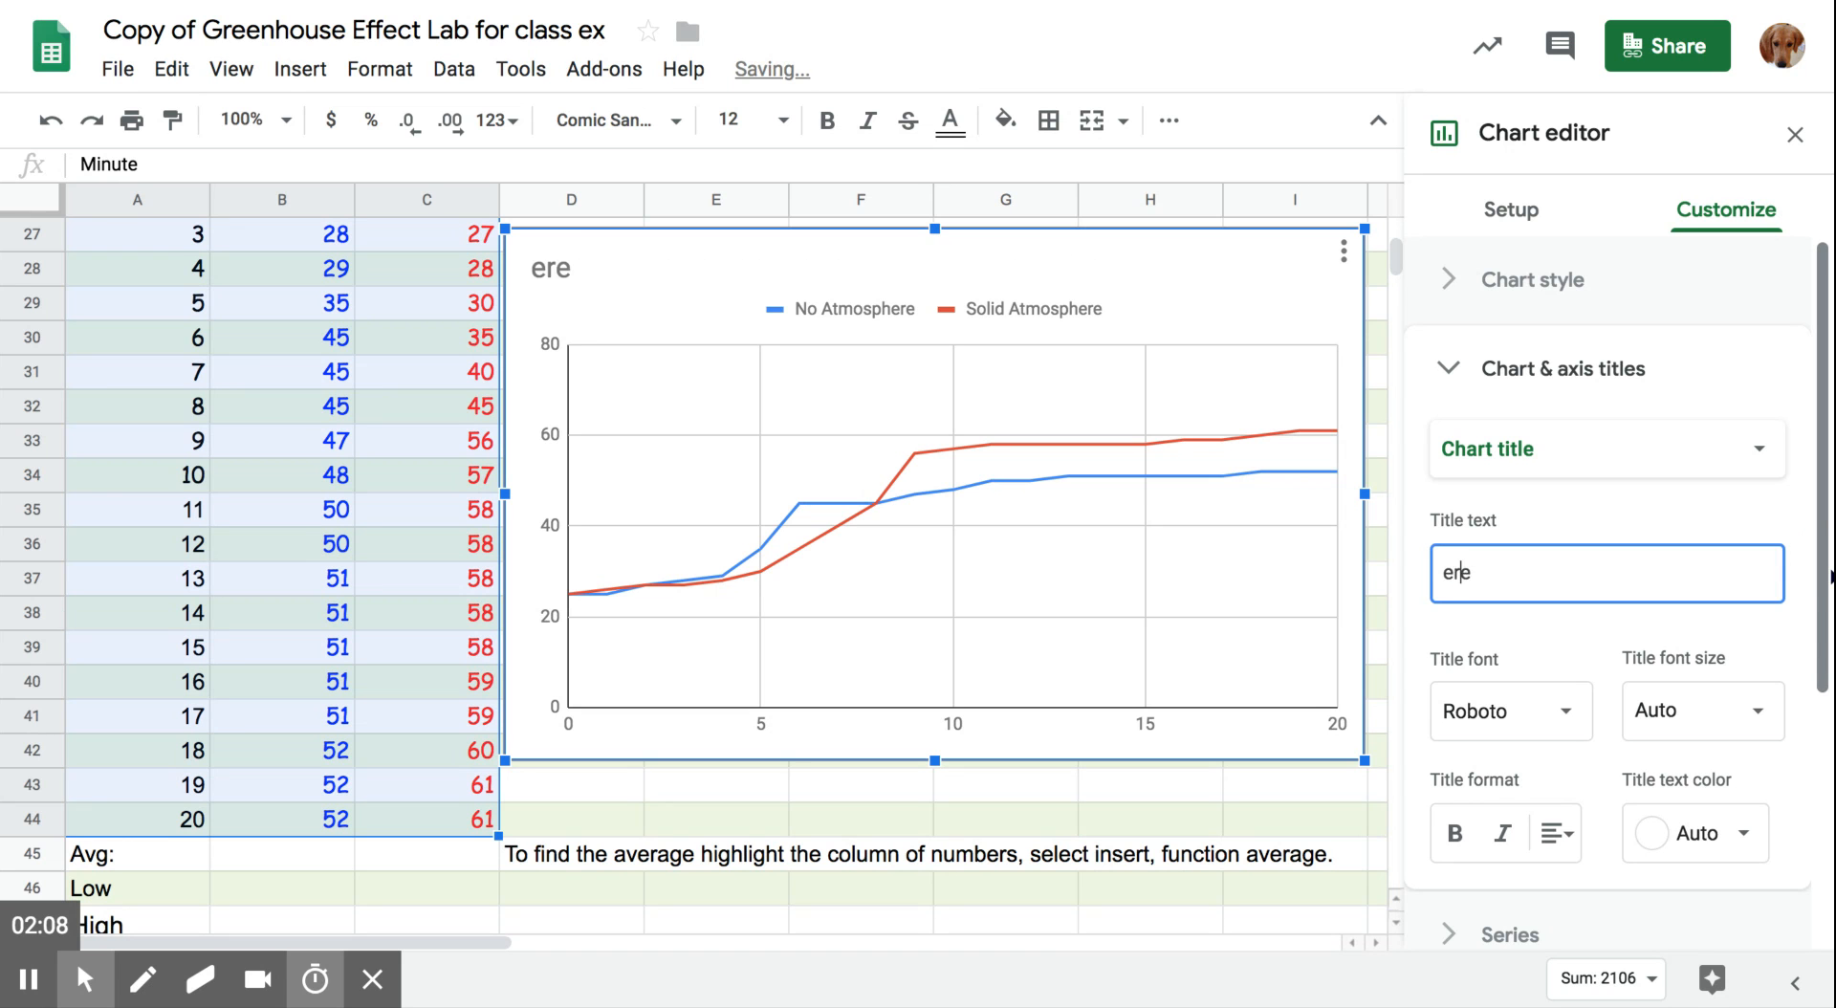
pyautogui.press('BackSpace')
pyautogui.press('BackSpace')
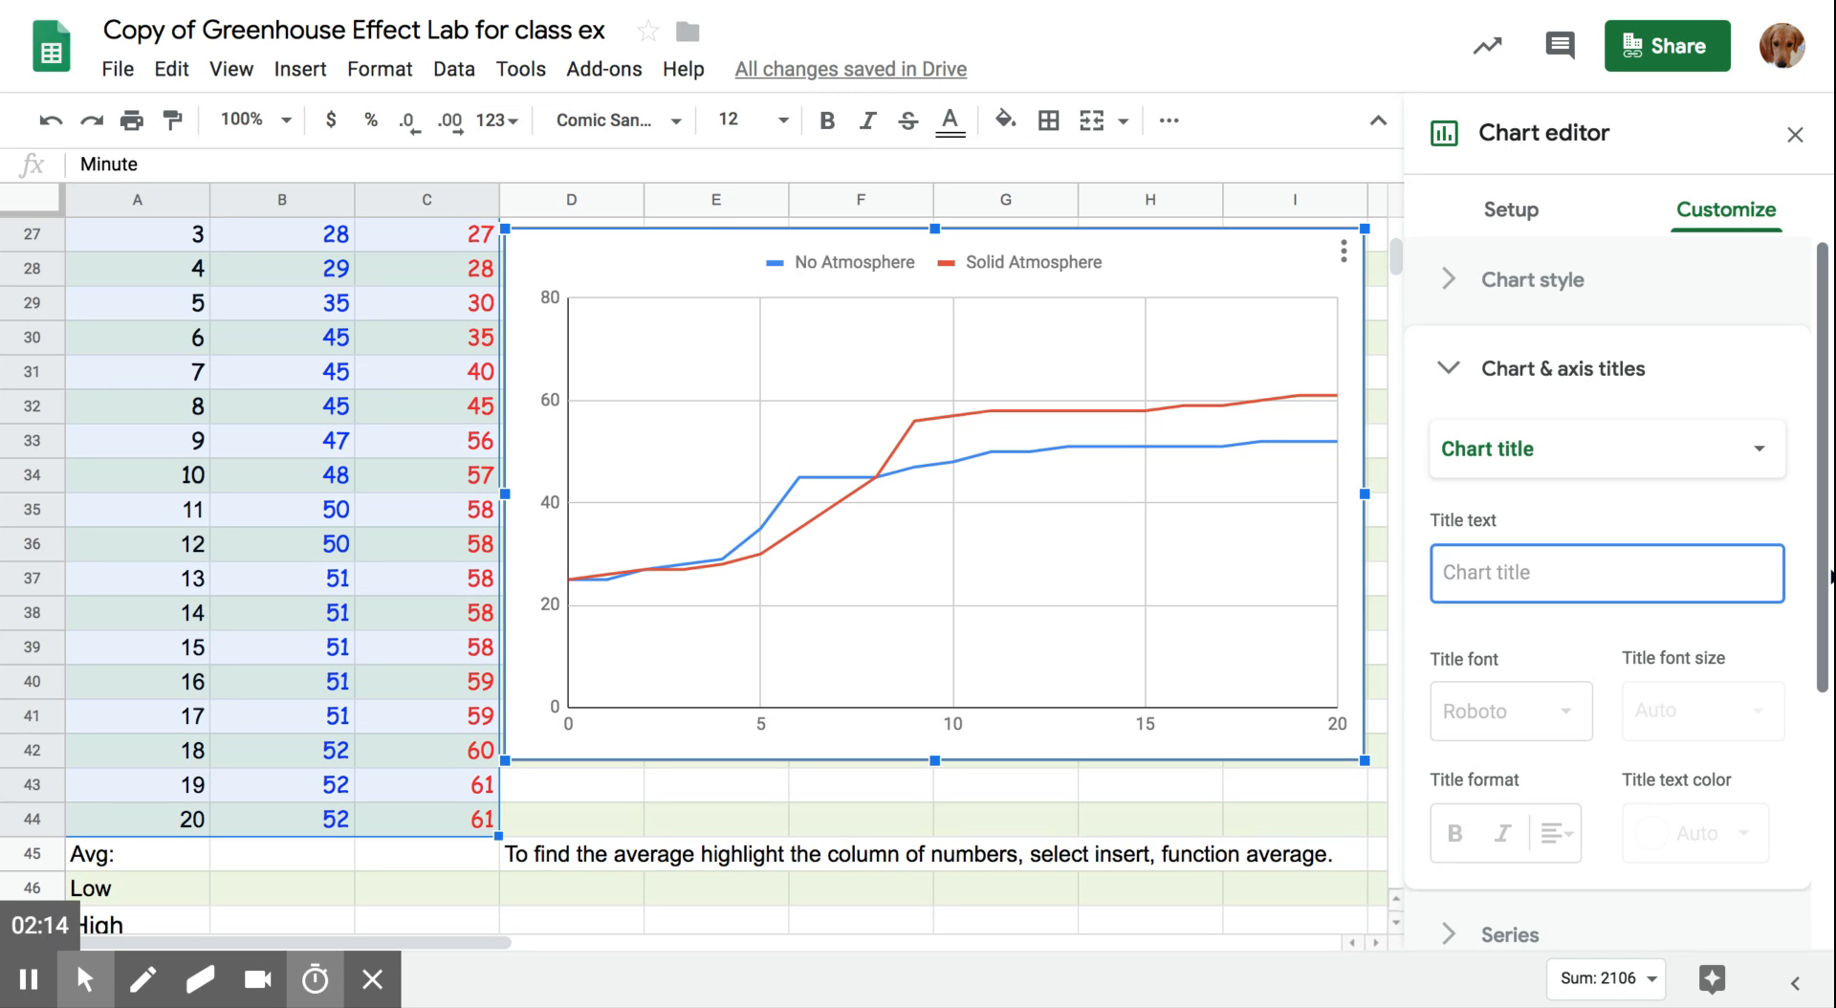
pyautogui.write('Greenhouse Effect')
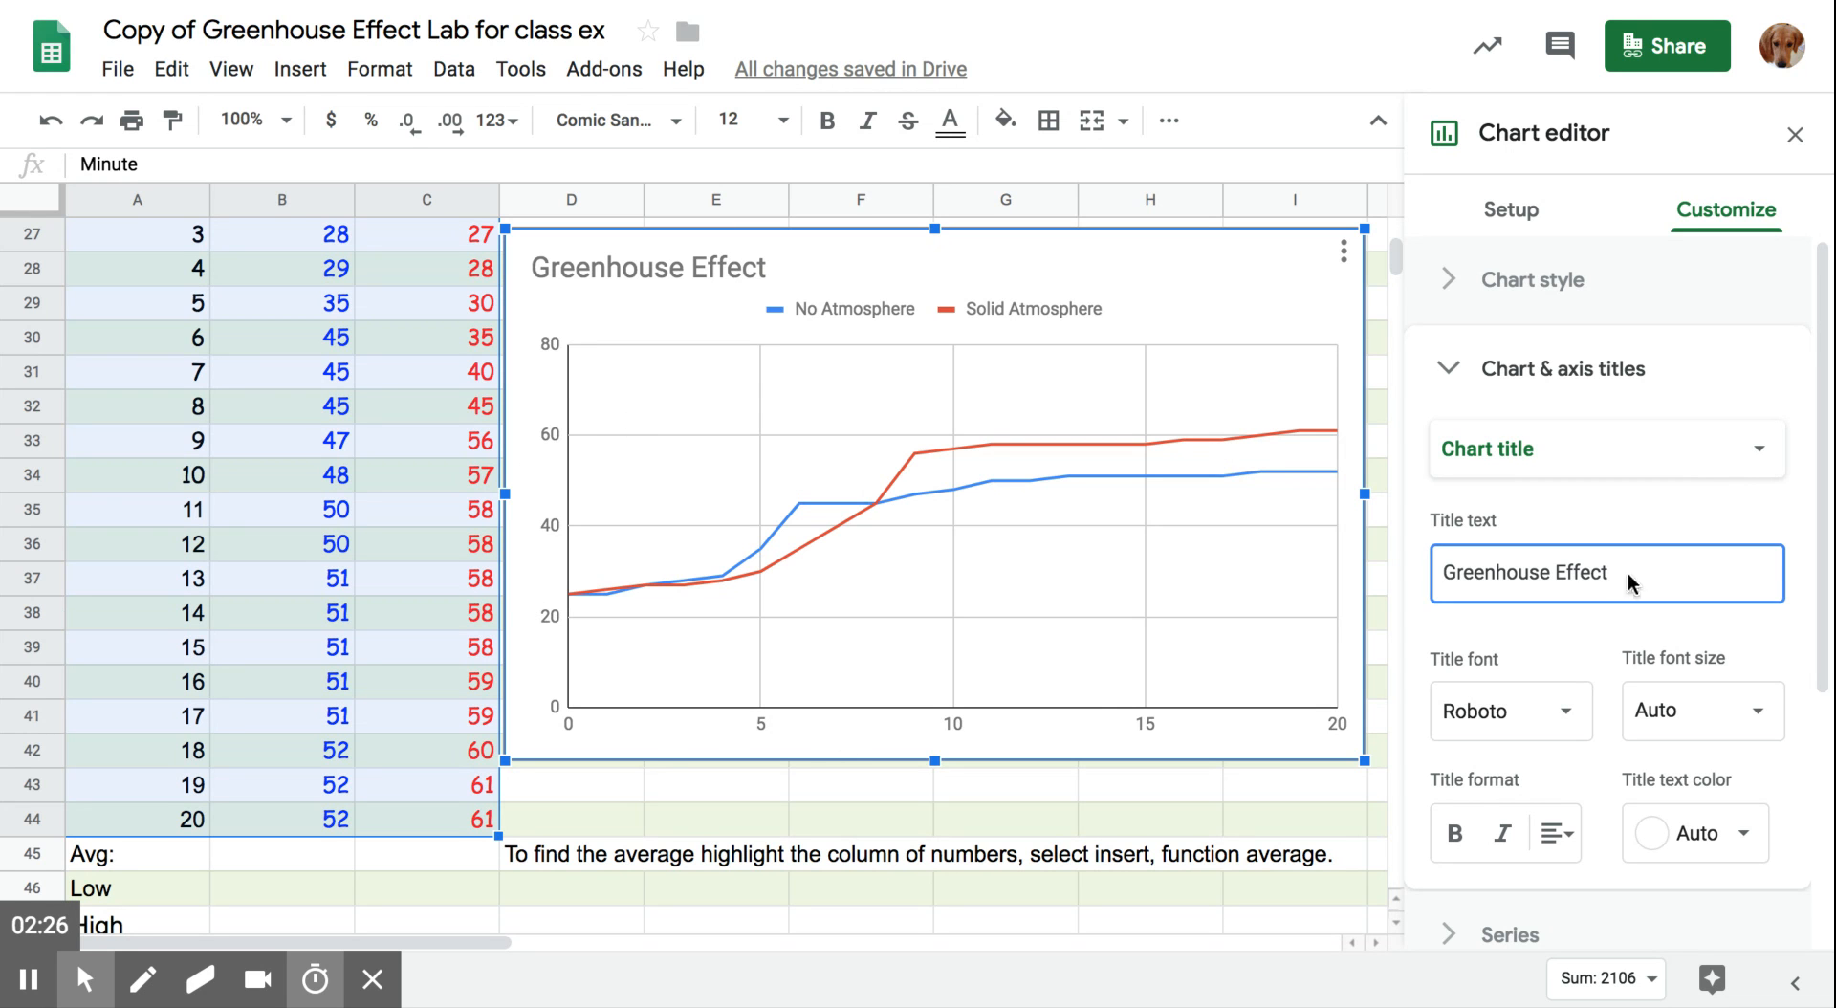
# - Set the chart's horizontal axis title to "Time (Minutes)"
pyautogui.click(1764, 451)
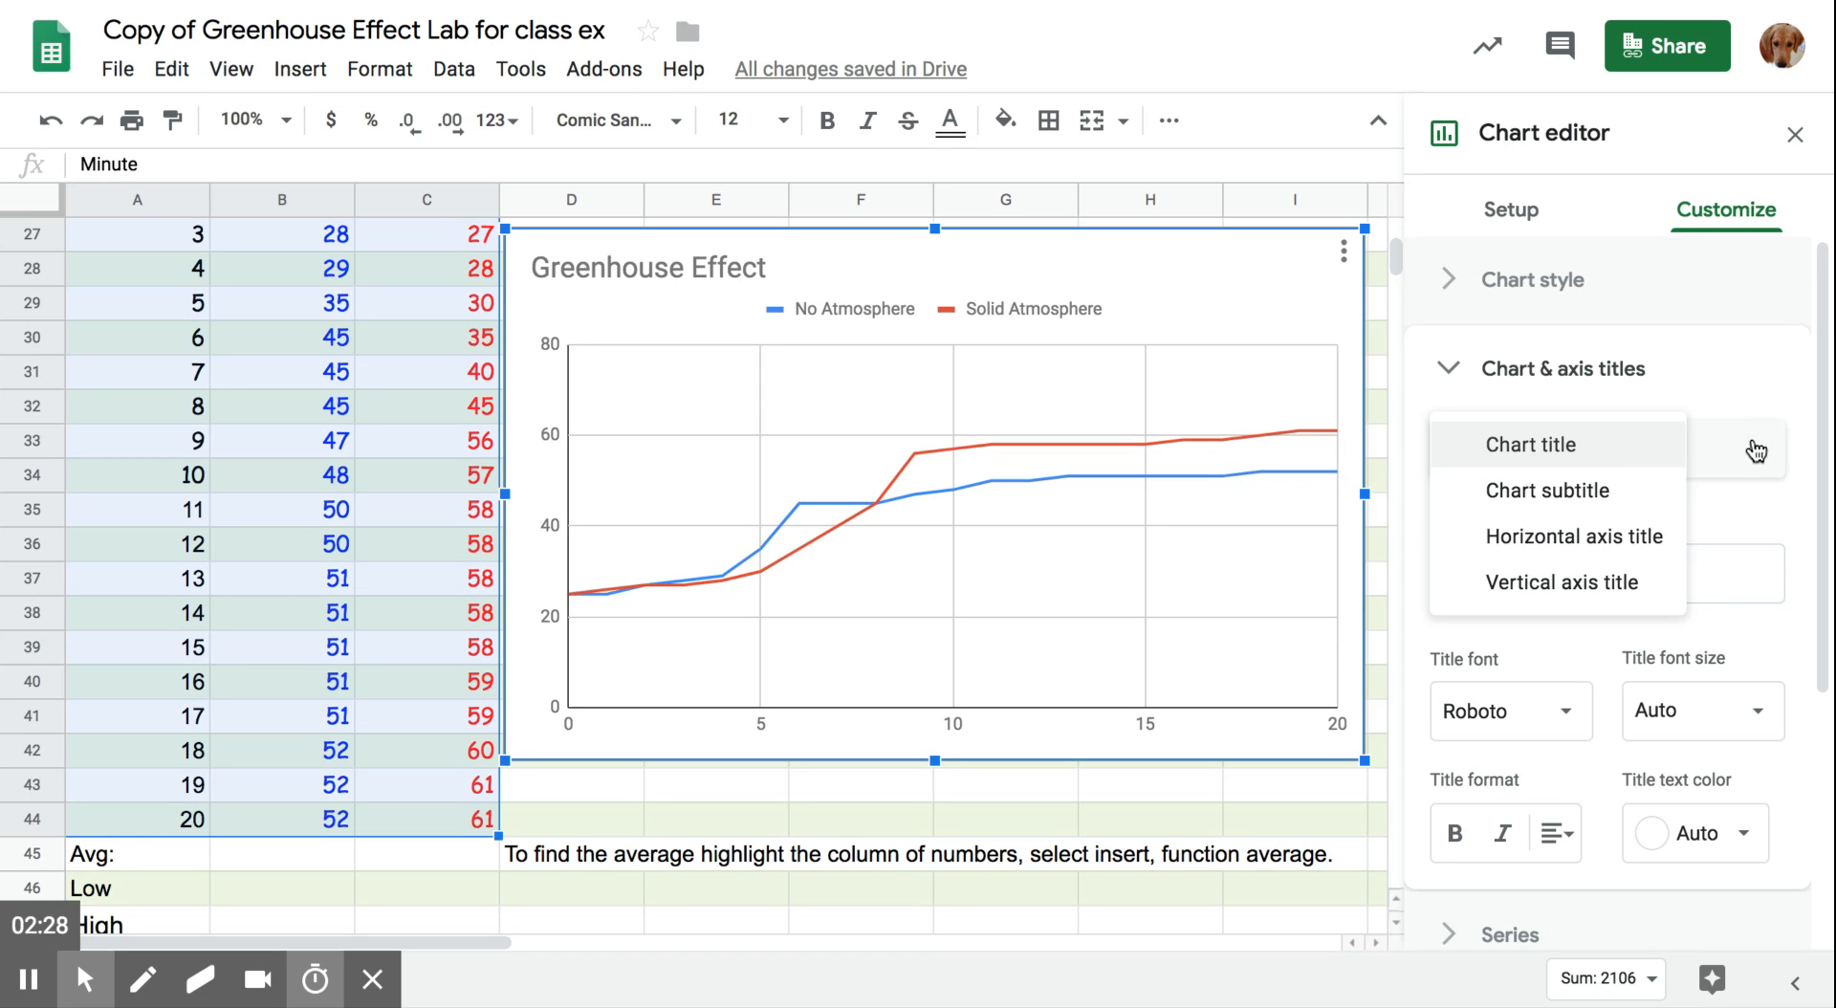
pyautogui.click(1635, 541)
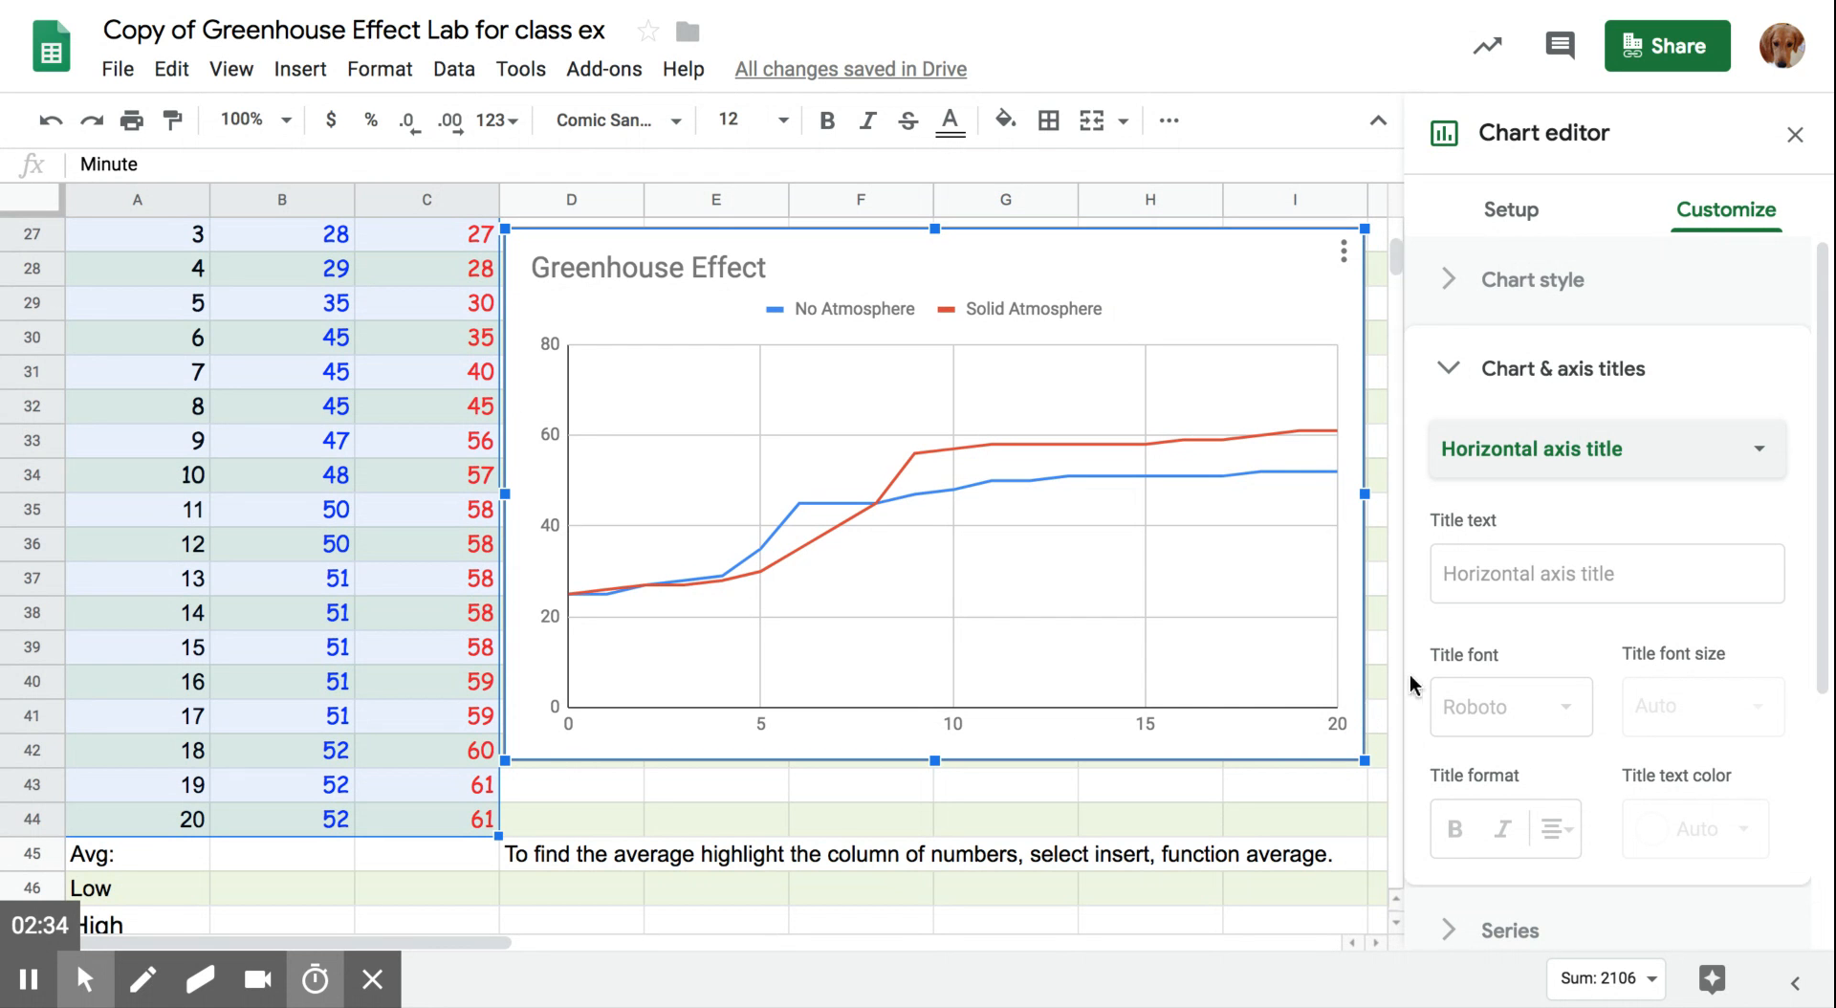
pyautogui.click(1468, 582)
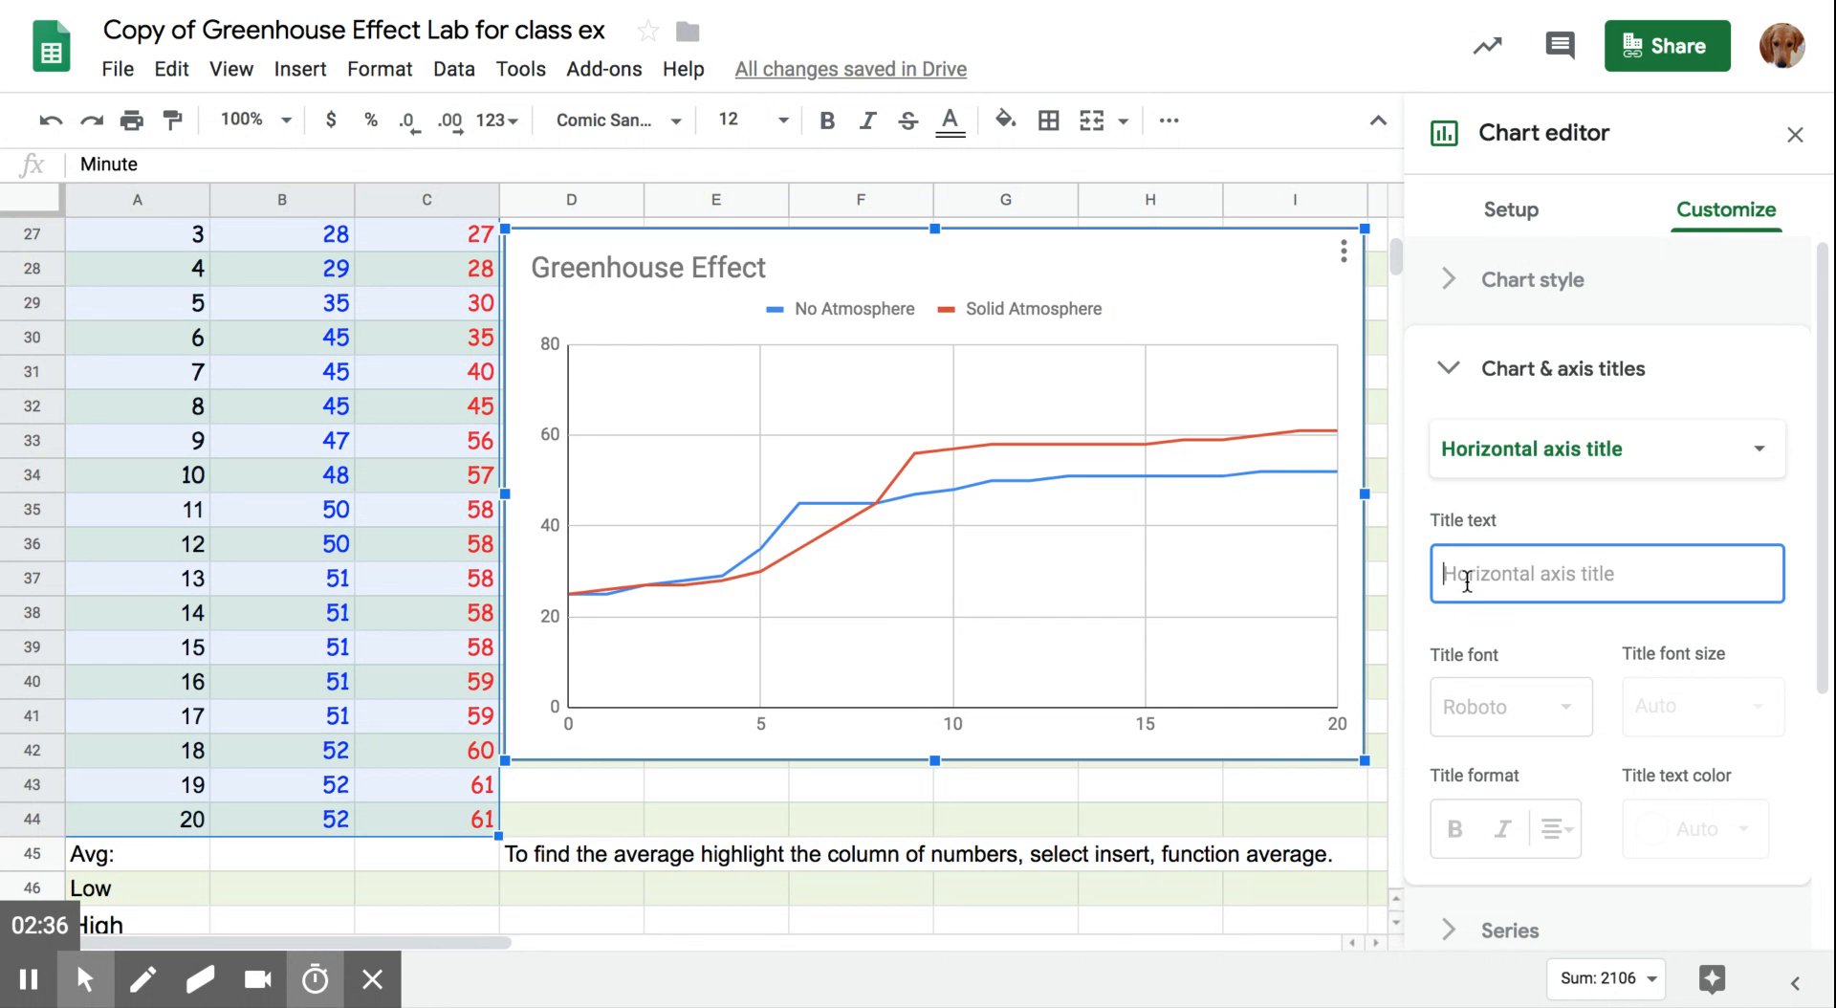
pyautogui.write('Time')
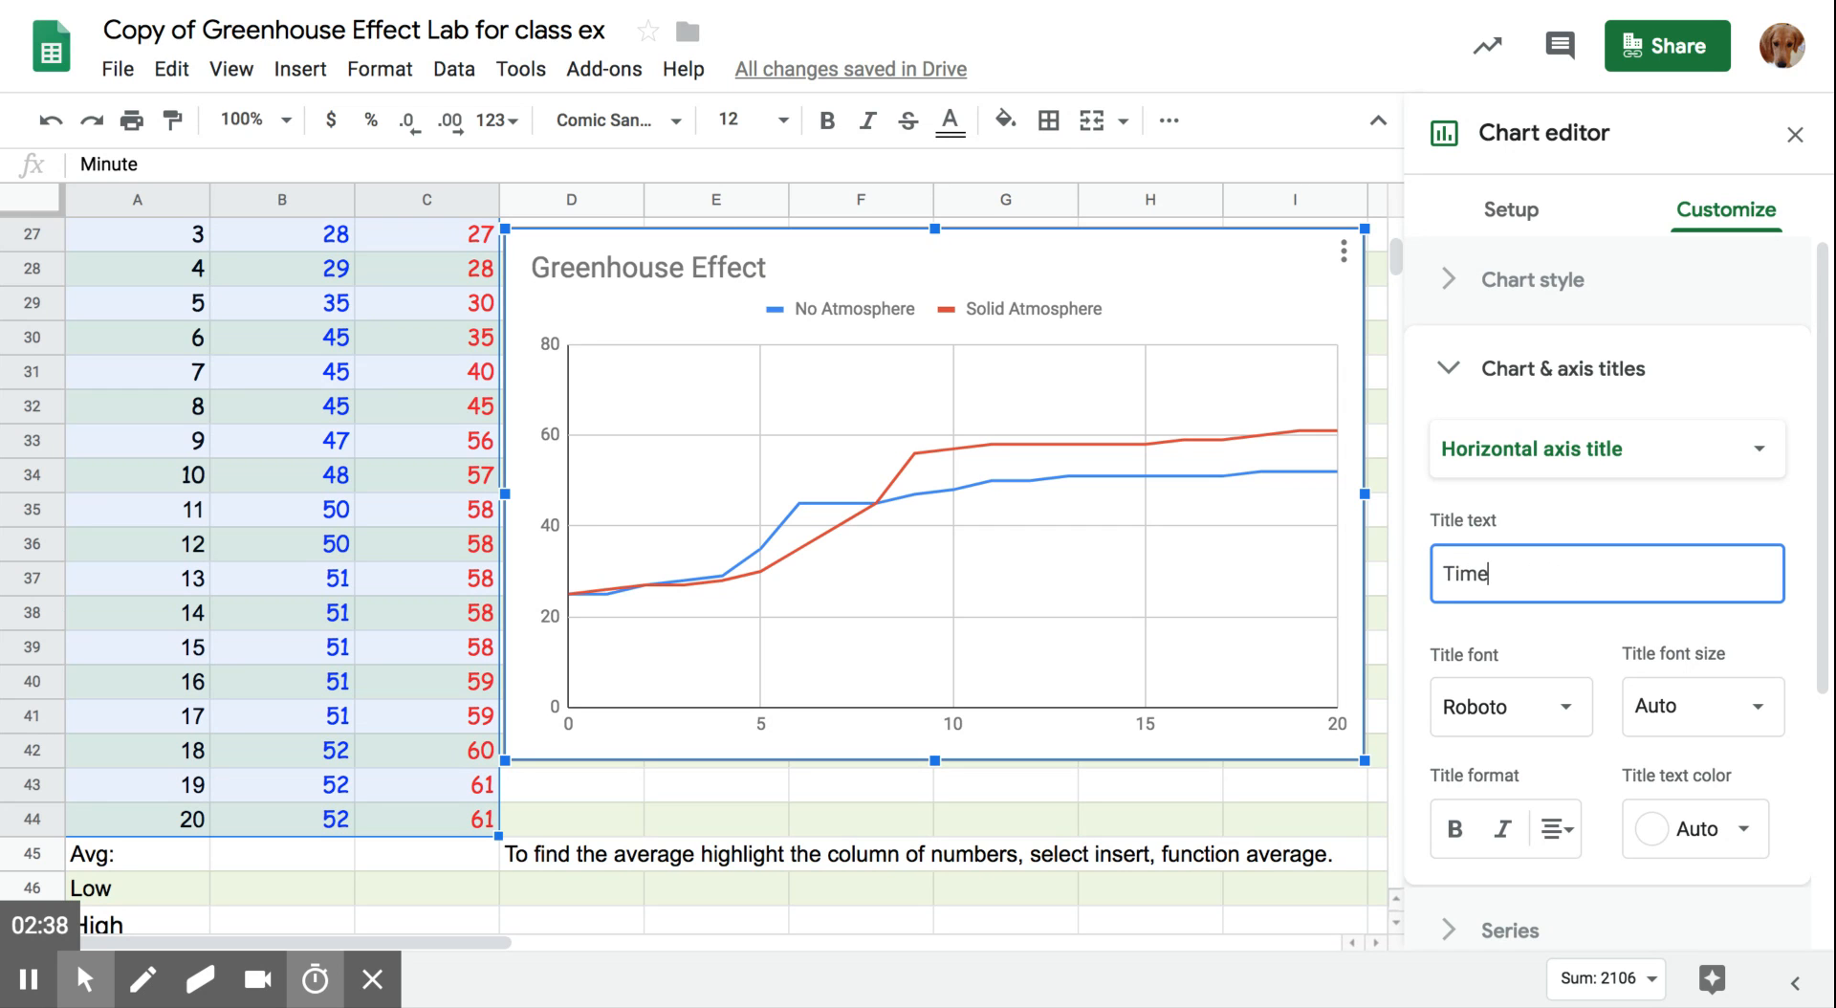
pyautogui.write(' (M')
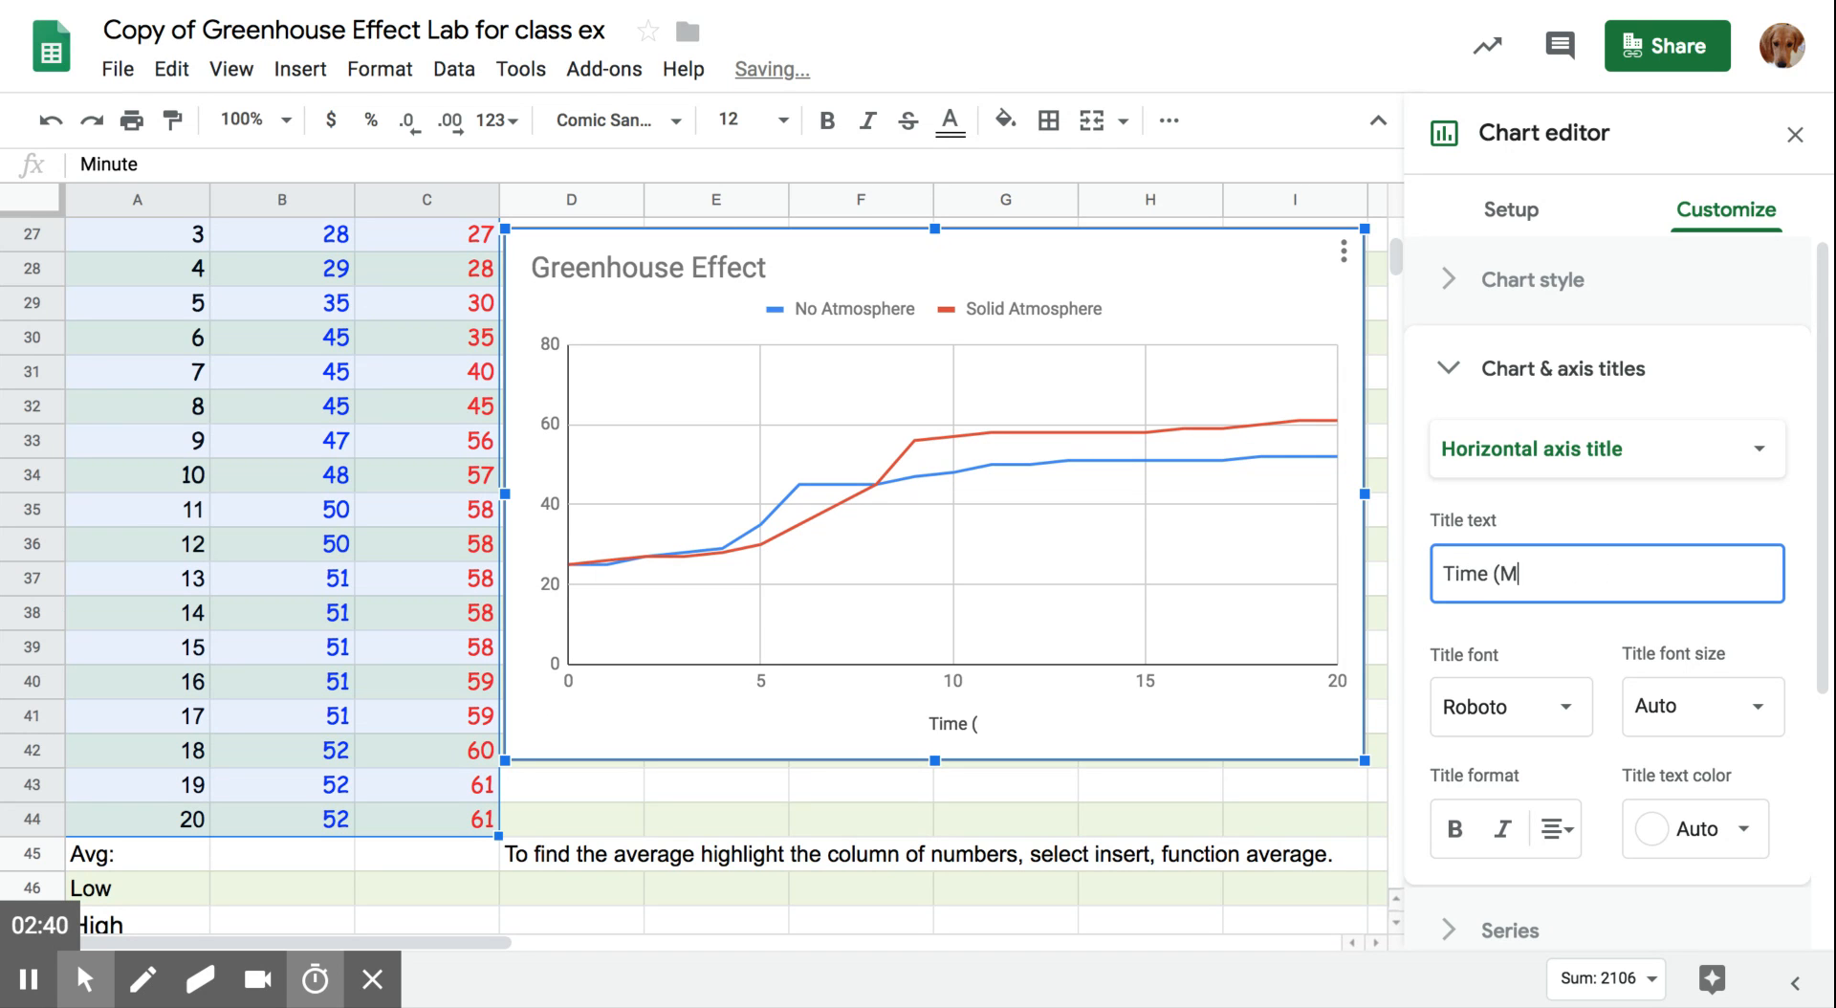
pyautogui.write('inutes')
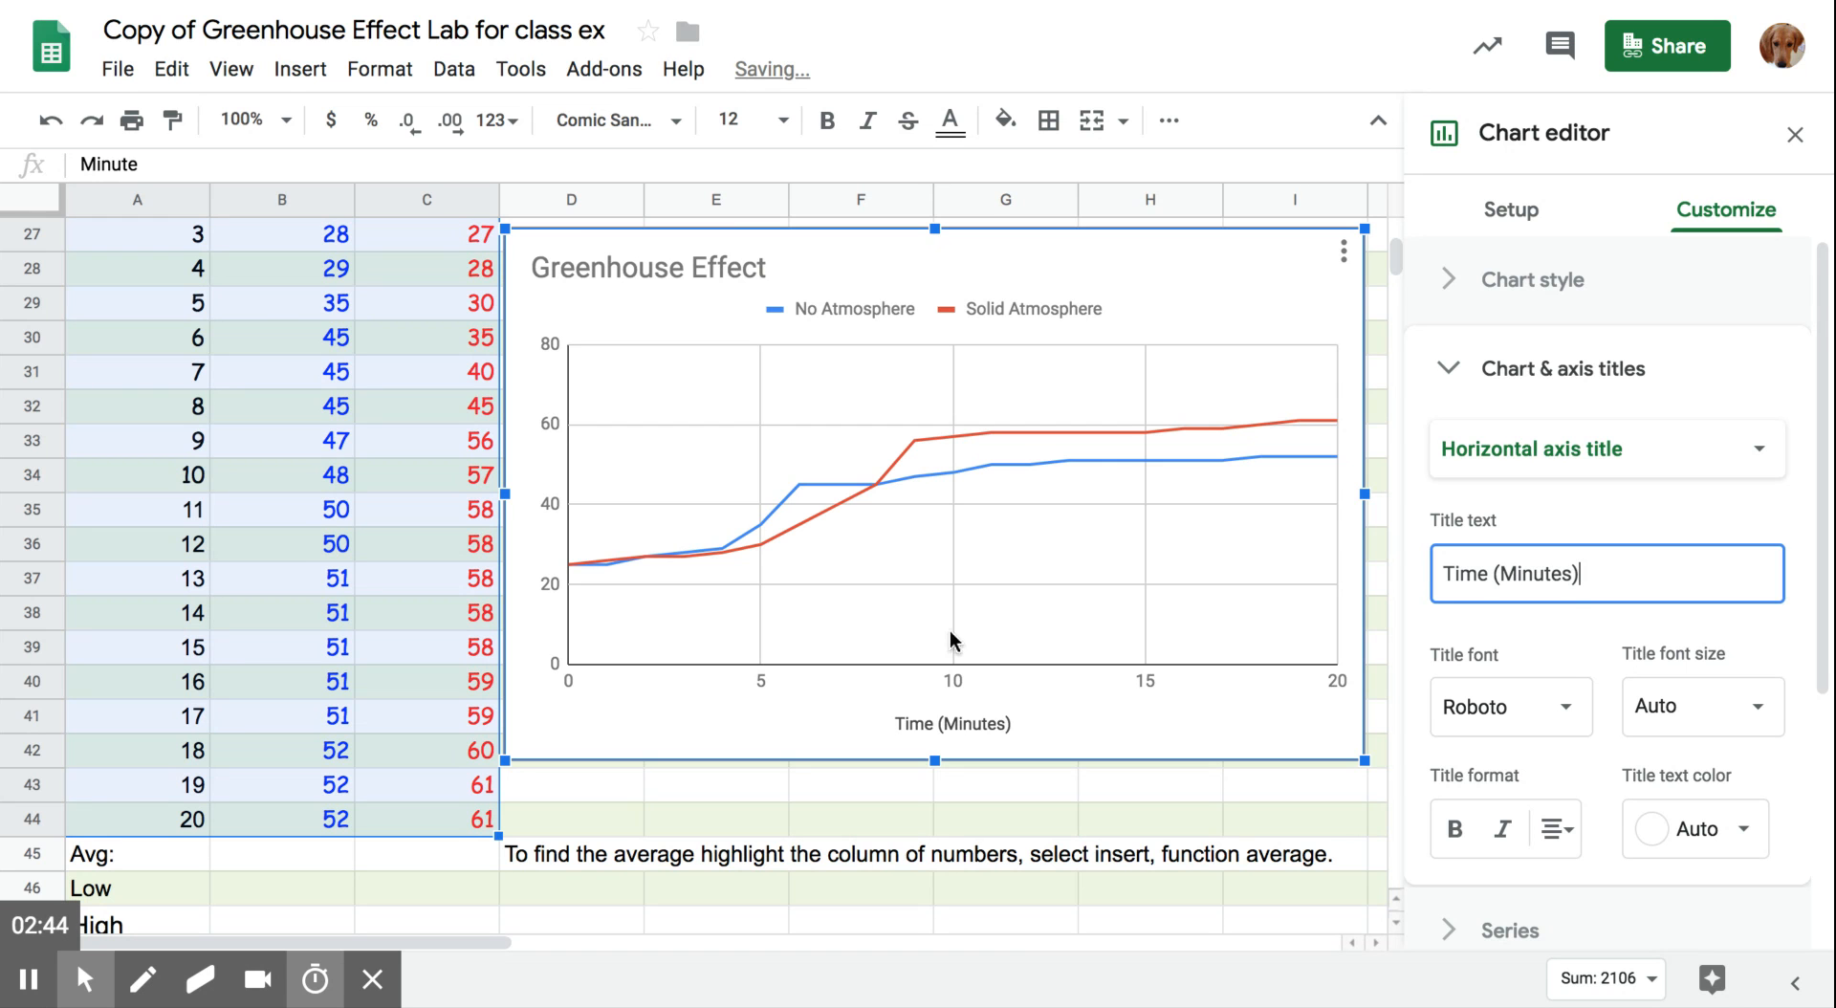
# - Set the chart's vertical axis title to "Temperature (Celsius)" and leave chart editing
pyautogui.click(1667, 449)
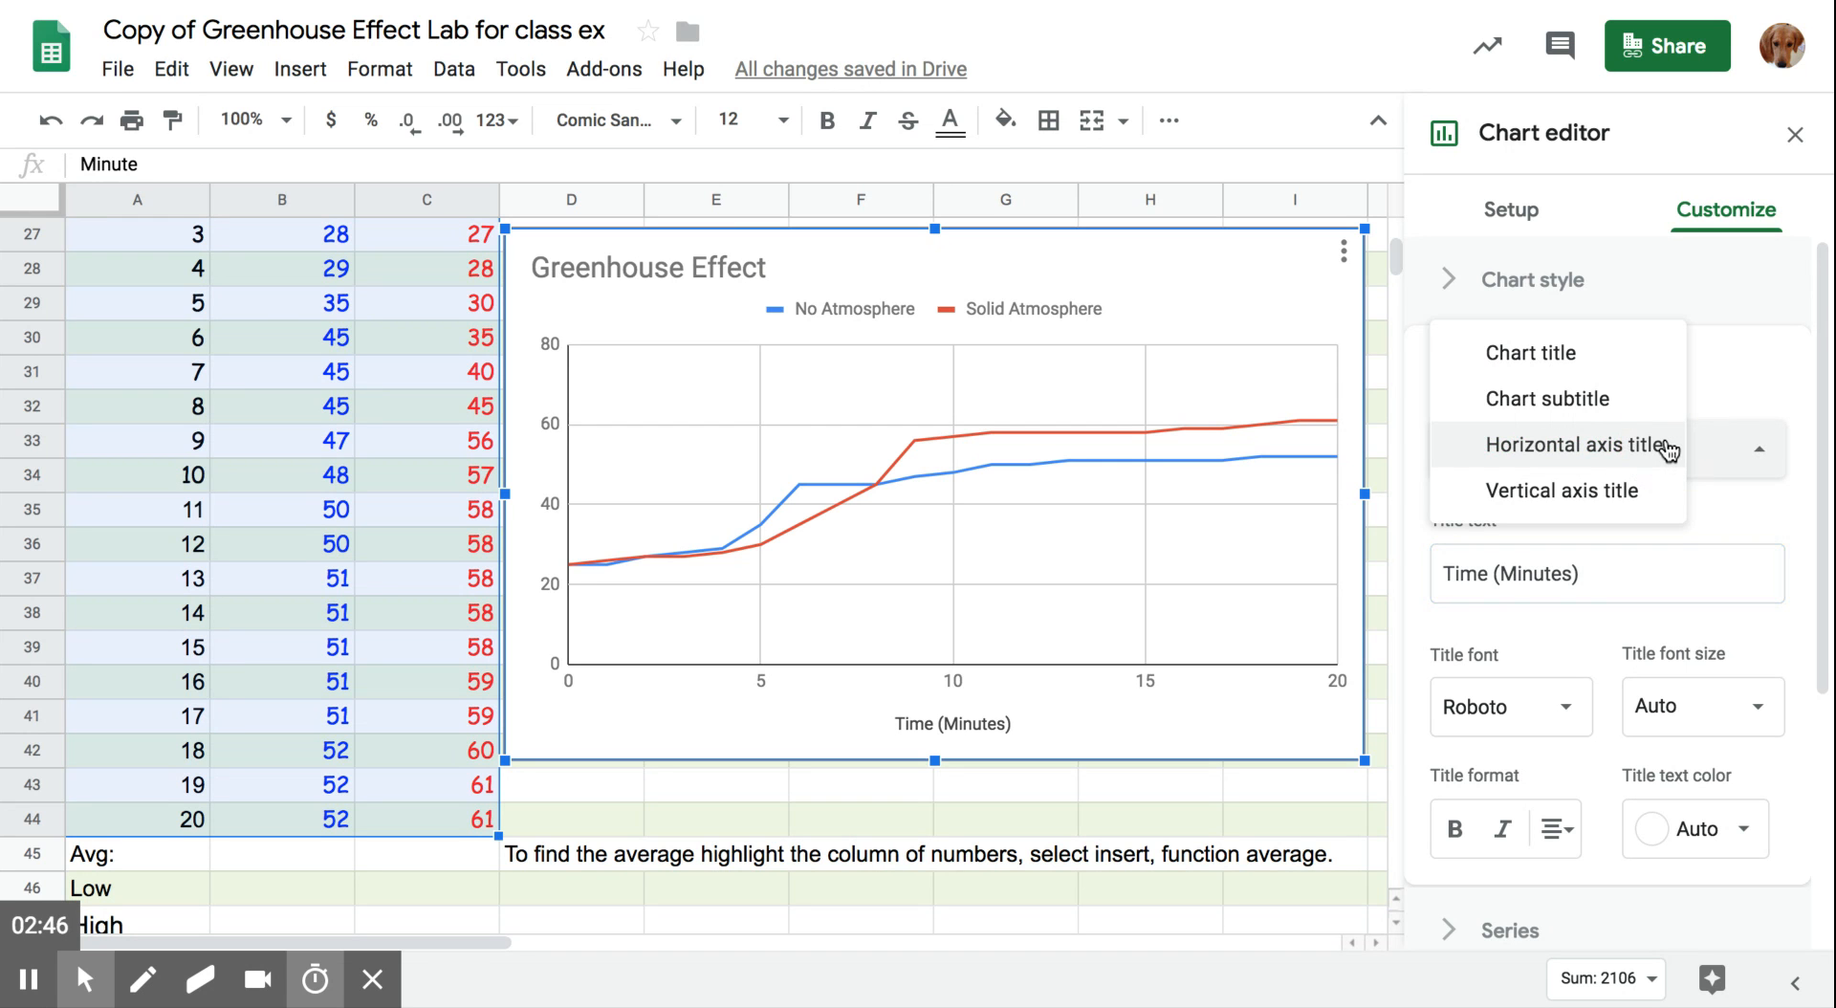
pyautogui.click(1633, 493)
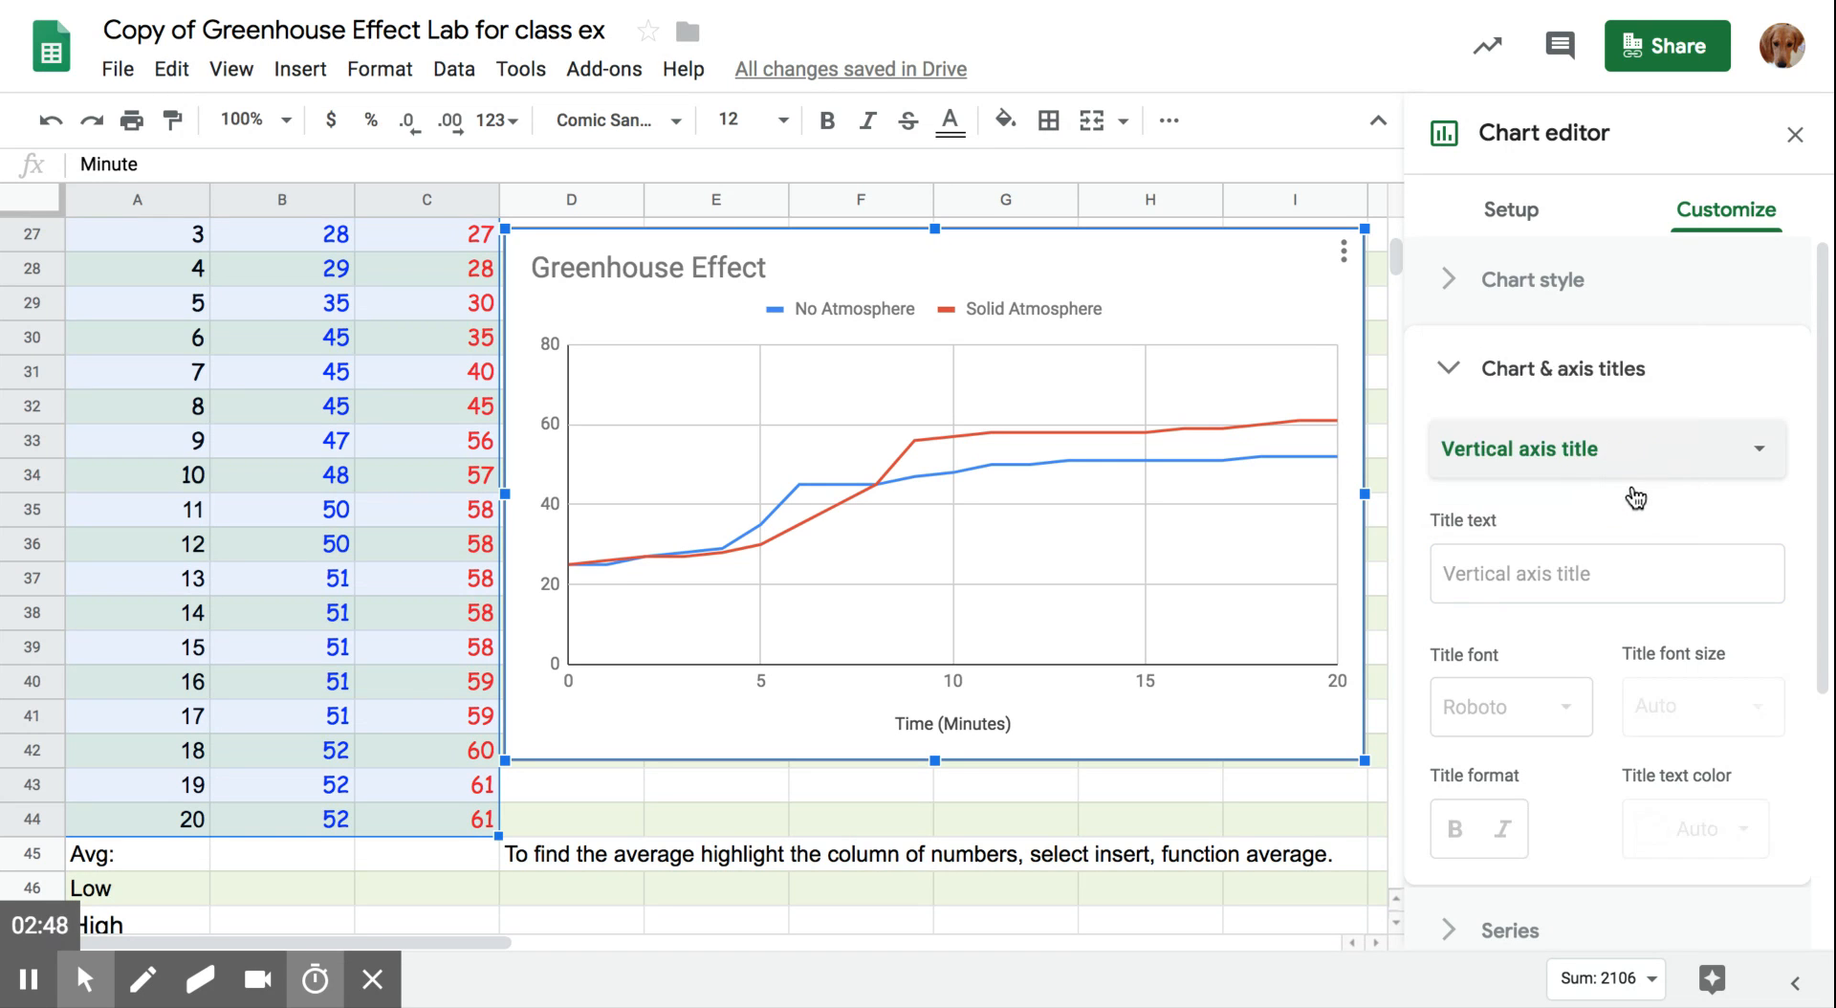
pyautogui.click(1501, 577)
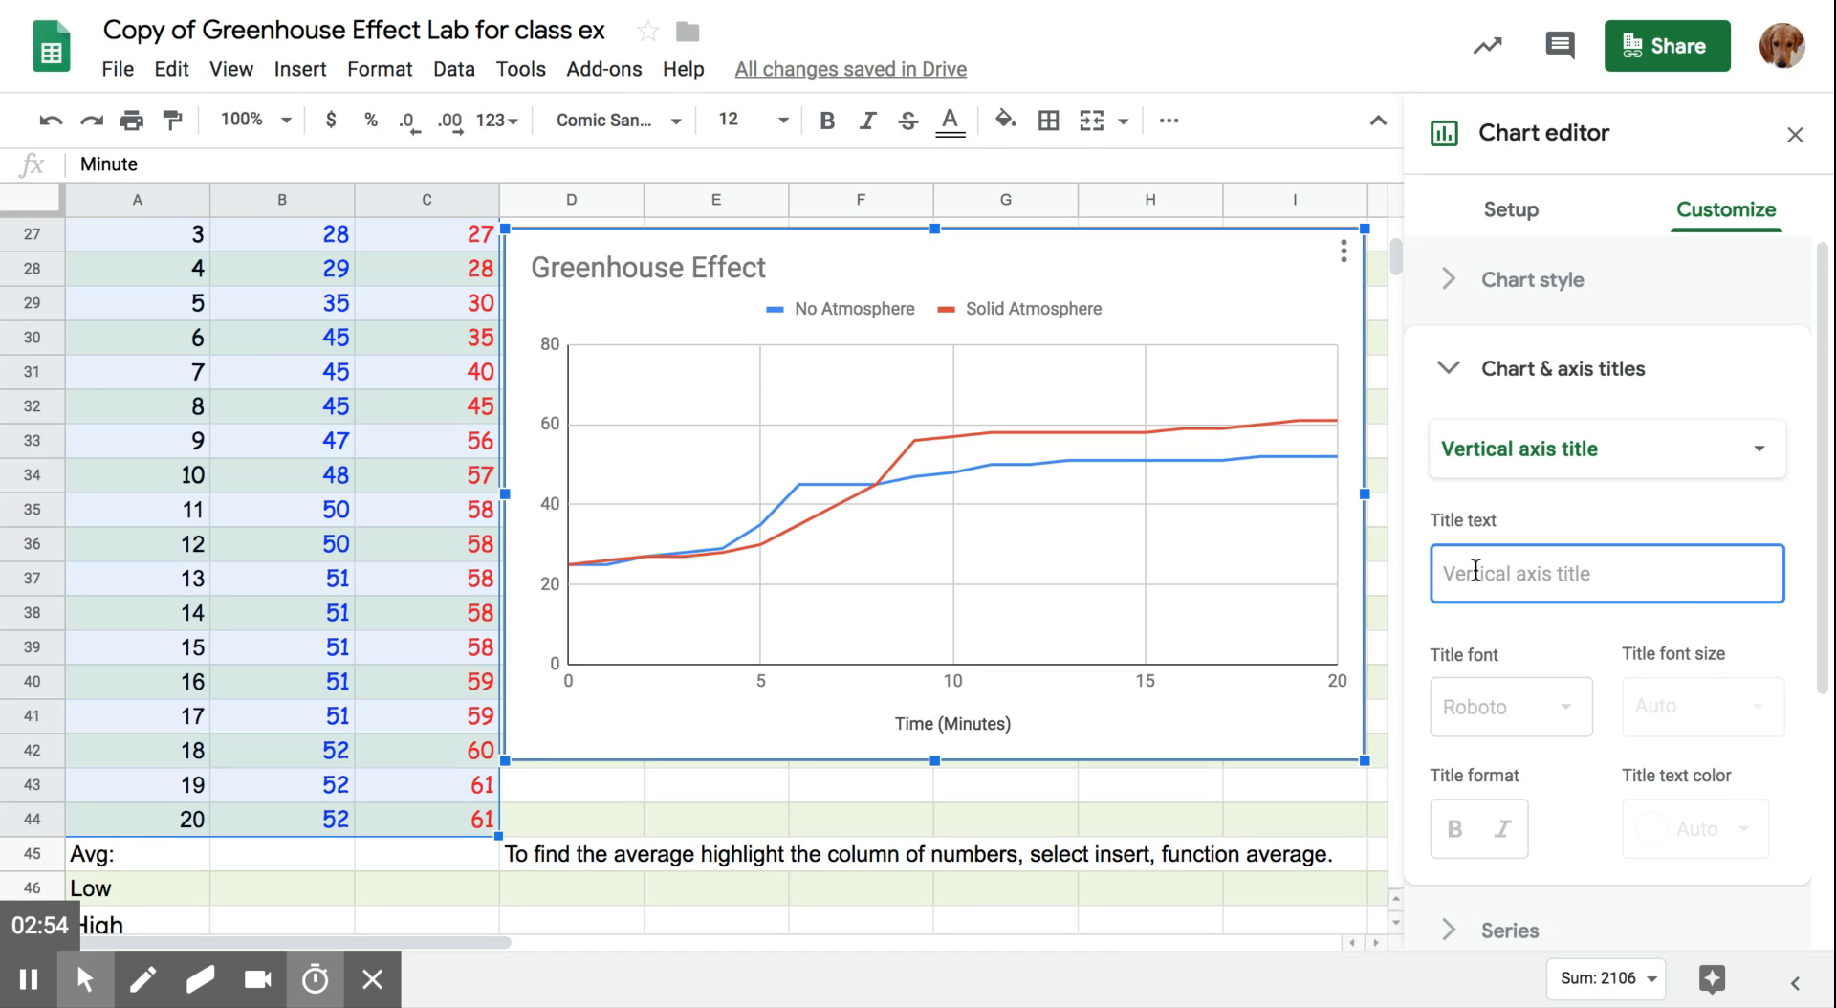
pyautogui.write('Temperature')
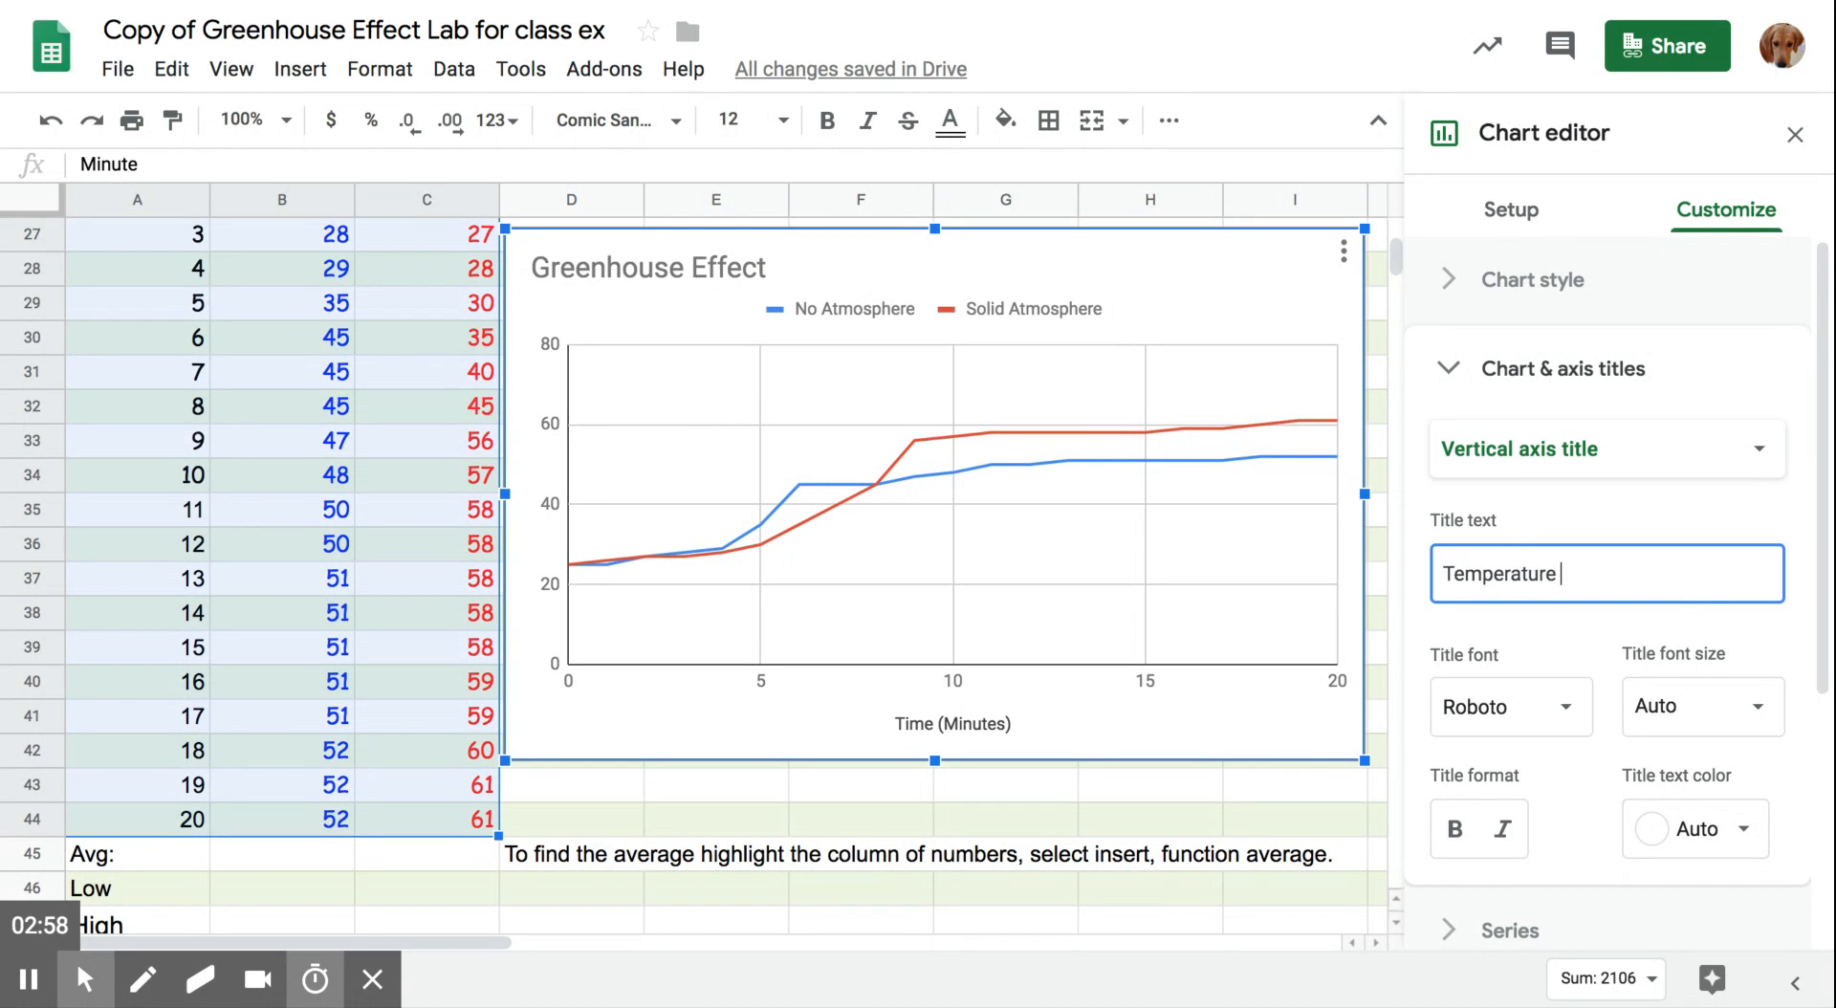
pyautogui.write(' (Celsius')
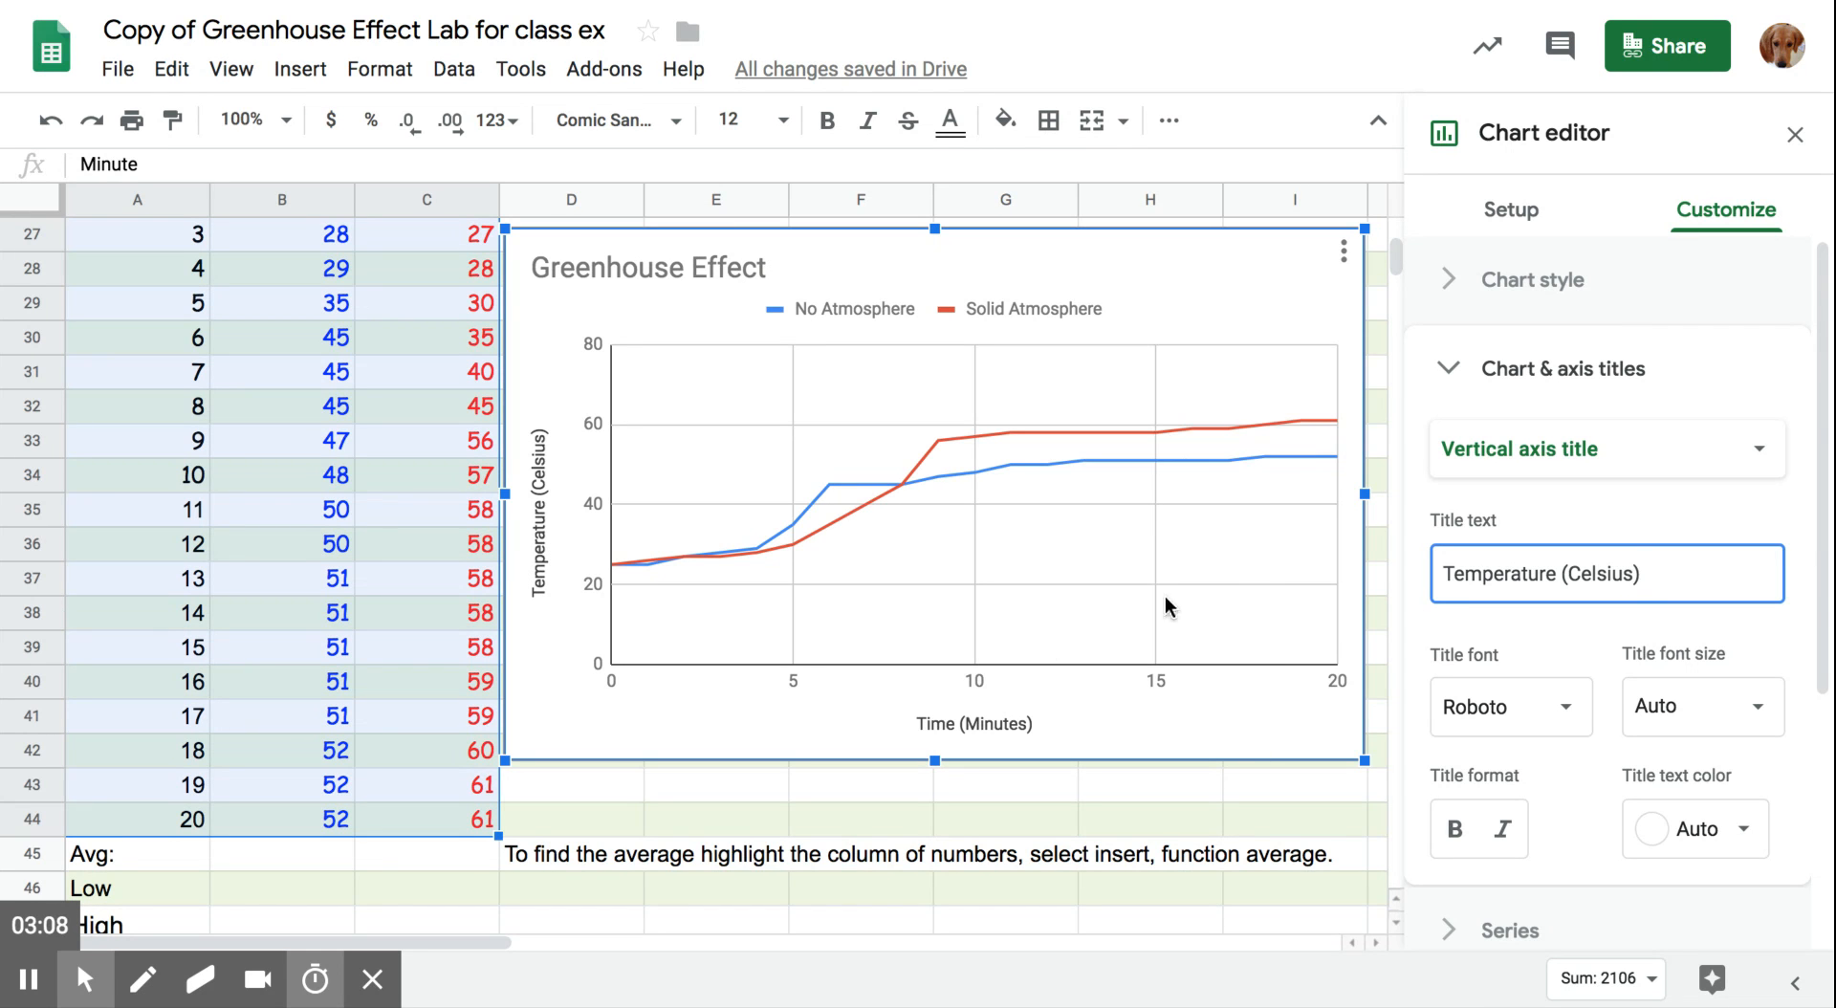
pyautogui.click(1451, 367)
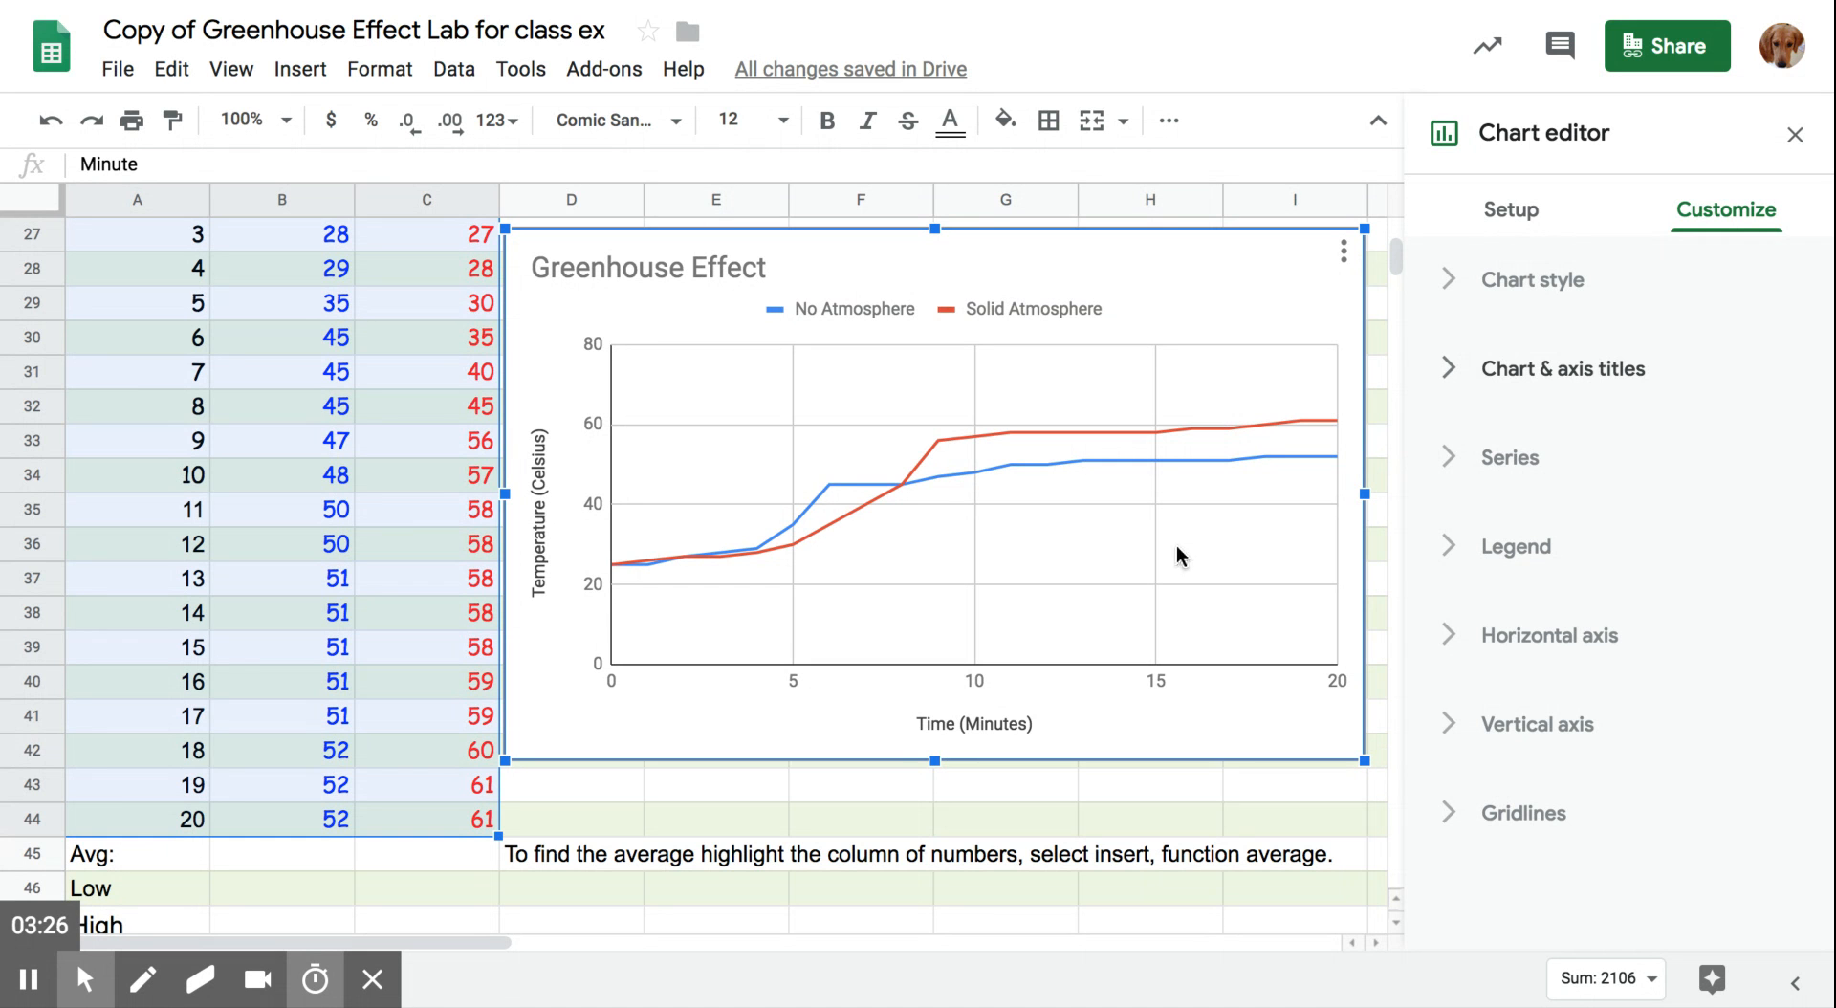
pyautogui.click(648, 794)
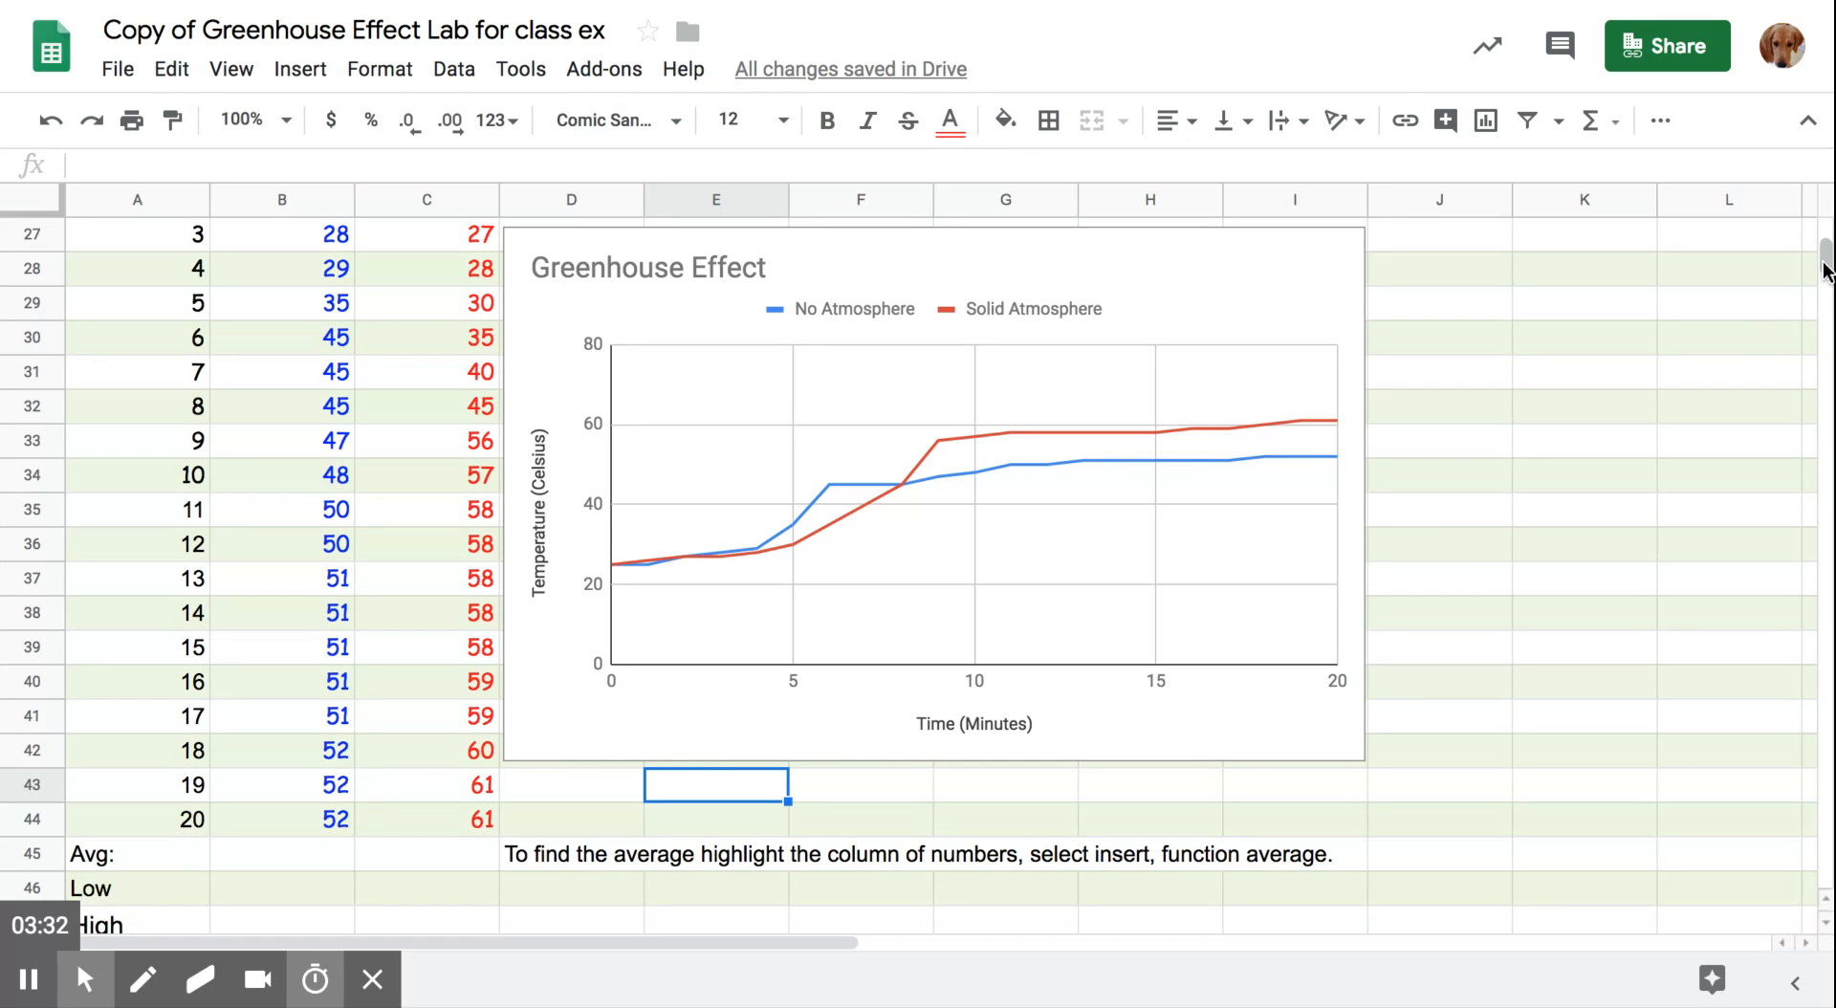
# - Calculate the average of the No Atmosphere temperatures in B24:B44 with the AVERAGE function, placing it in the Avg row
pyautogui.moveTo(1826, 261); pyautogui.dragTo(1826, 274)
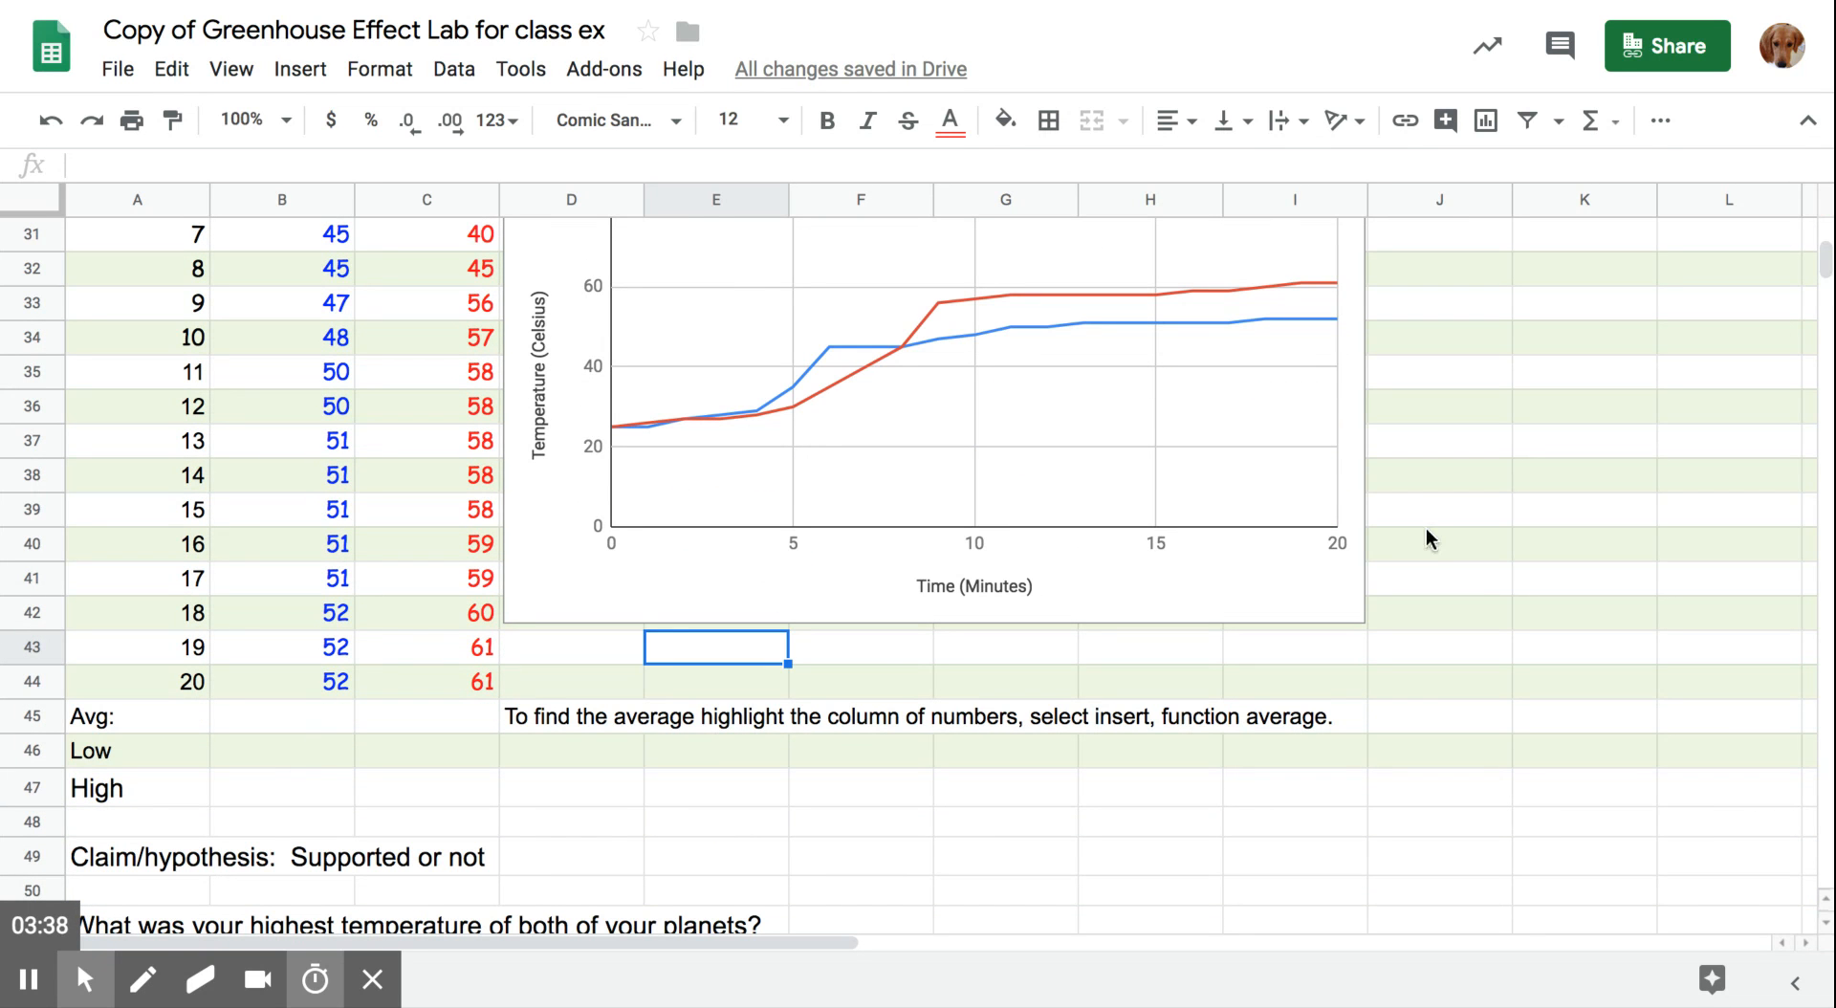
pyautogui.click(1827, 266)
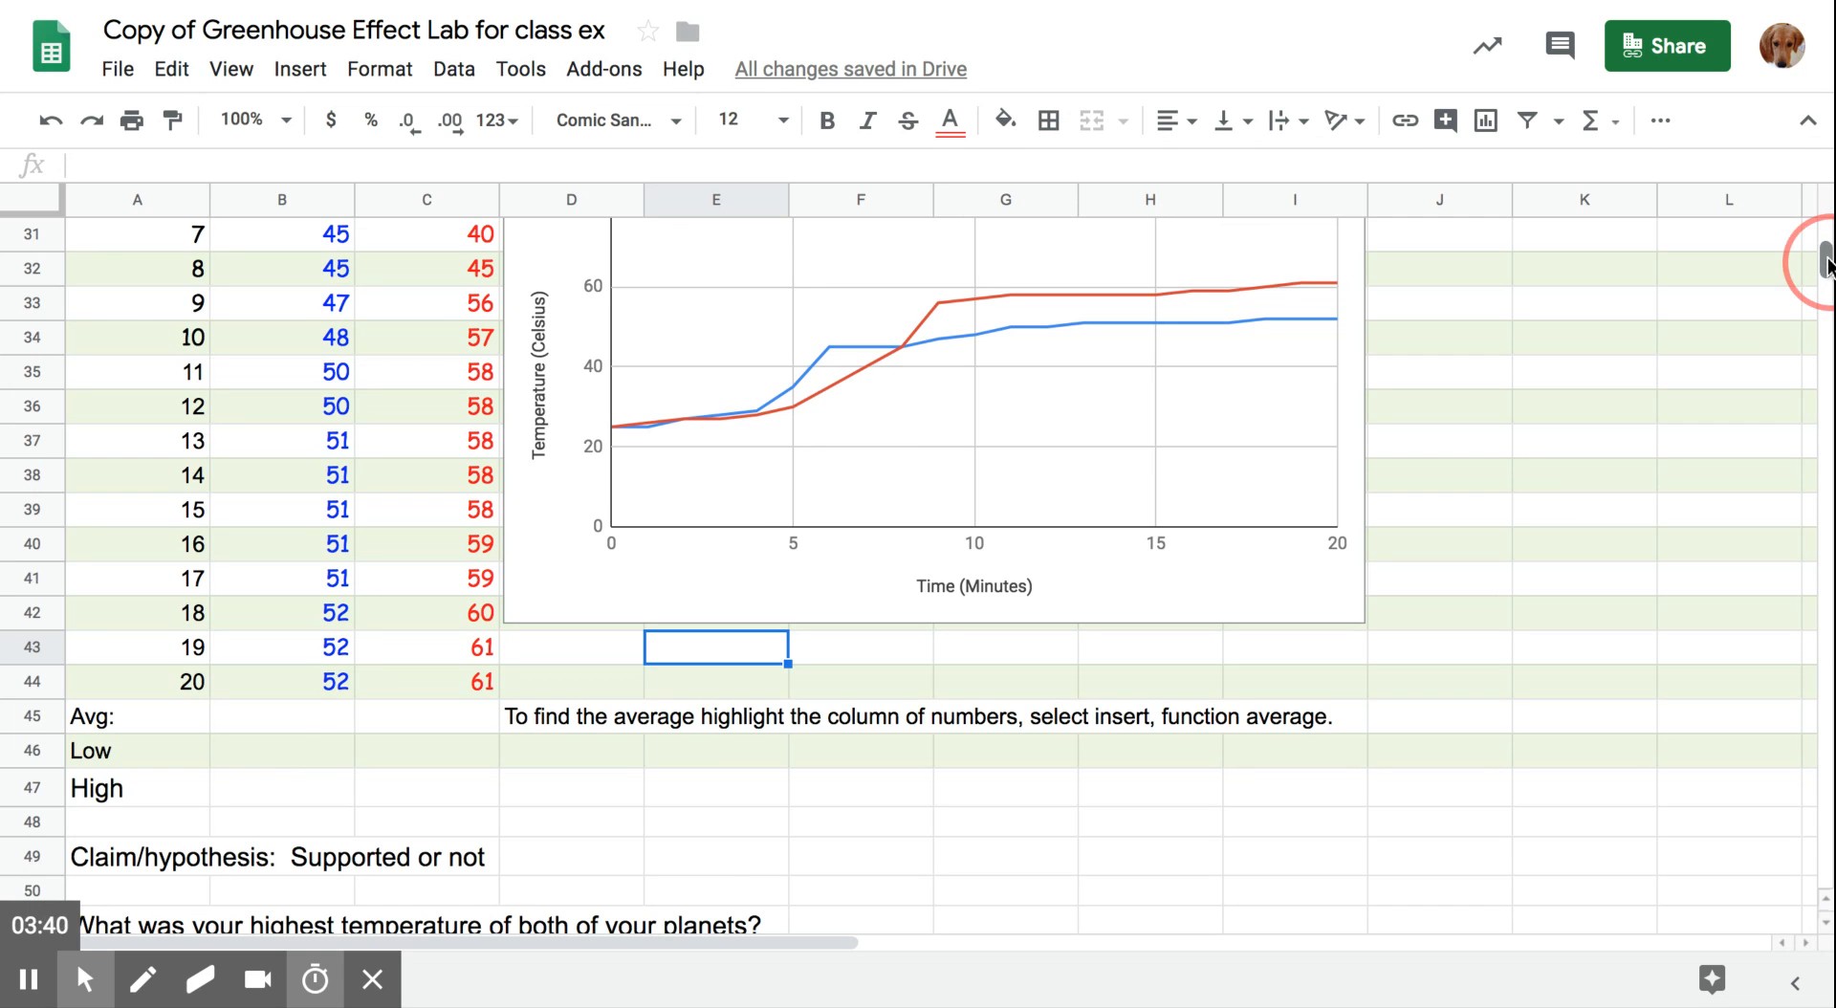
pyautogui.moveTo(1827, 266); pyautogui.dragTo(1826, 264)
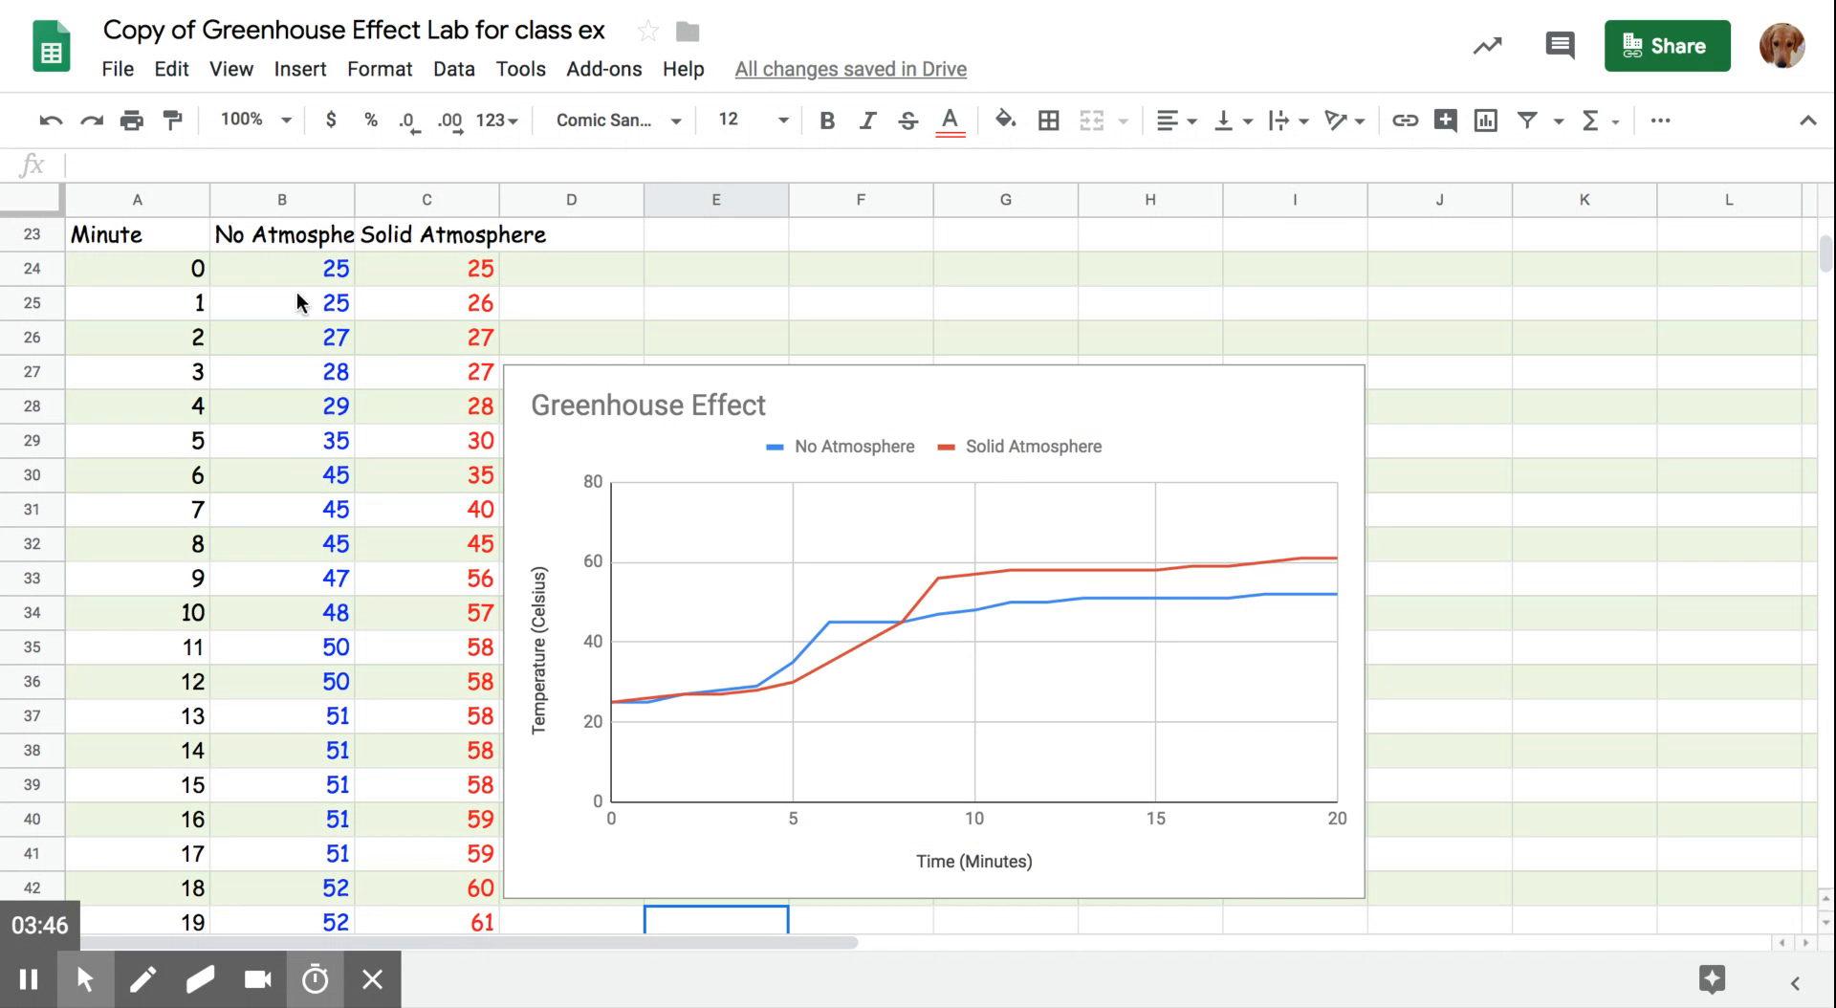
pyautogui.click(286, 123)
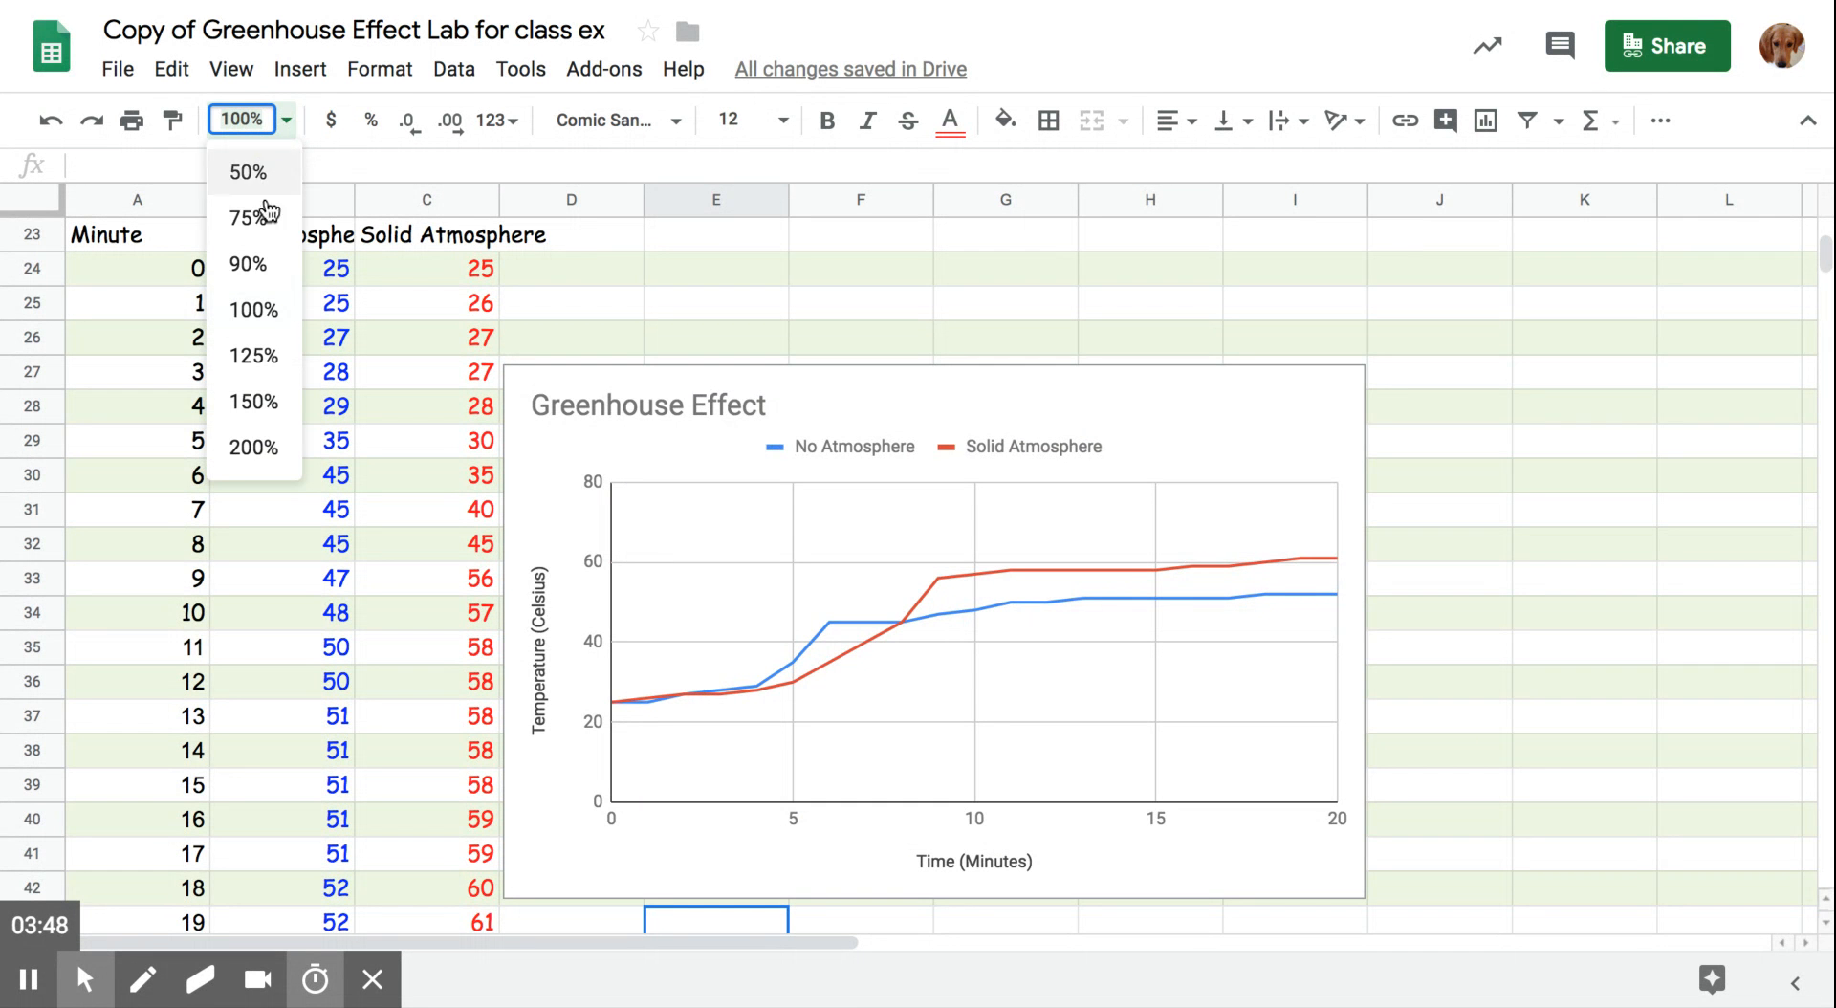
pyautogui.click(263, 273)
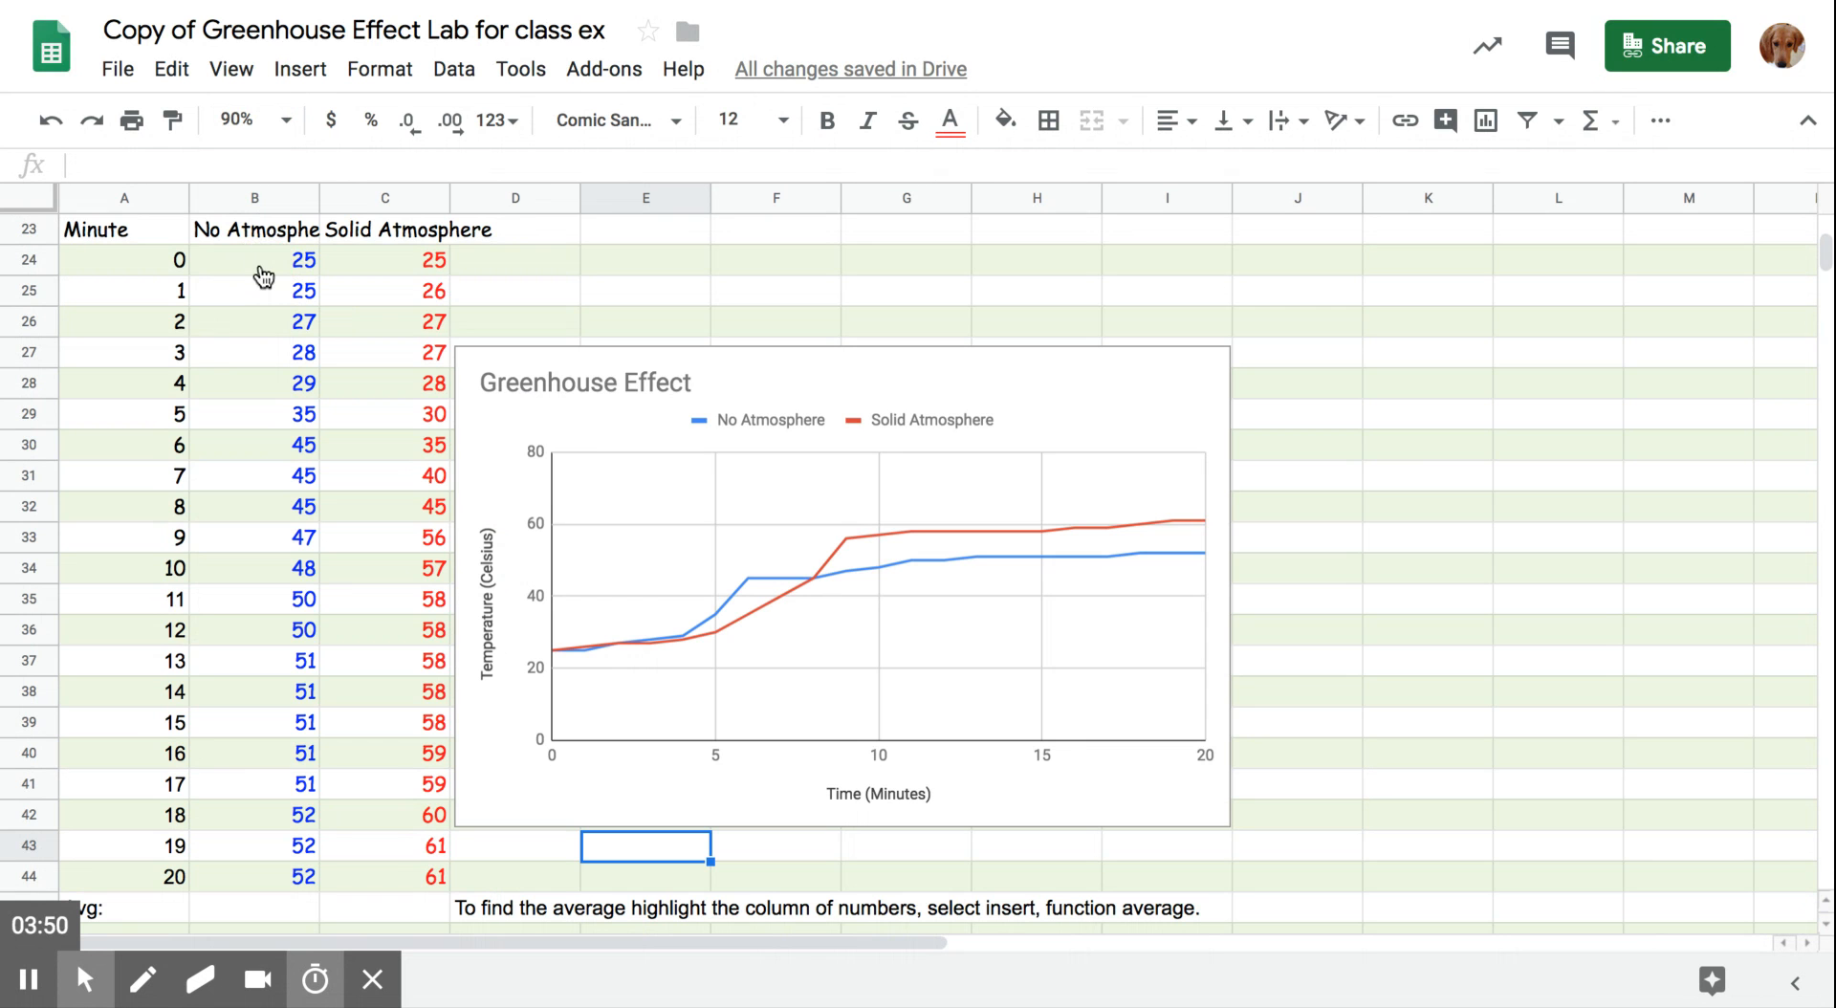
pyautogui.click(184, 257)
pyautogui.moveTo(196, 256); pyautogui.dragTo(247, 881)
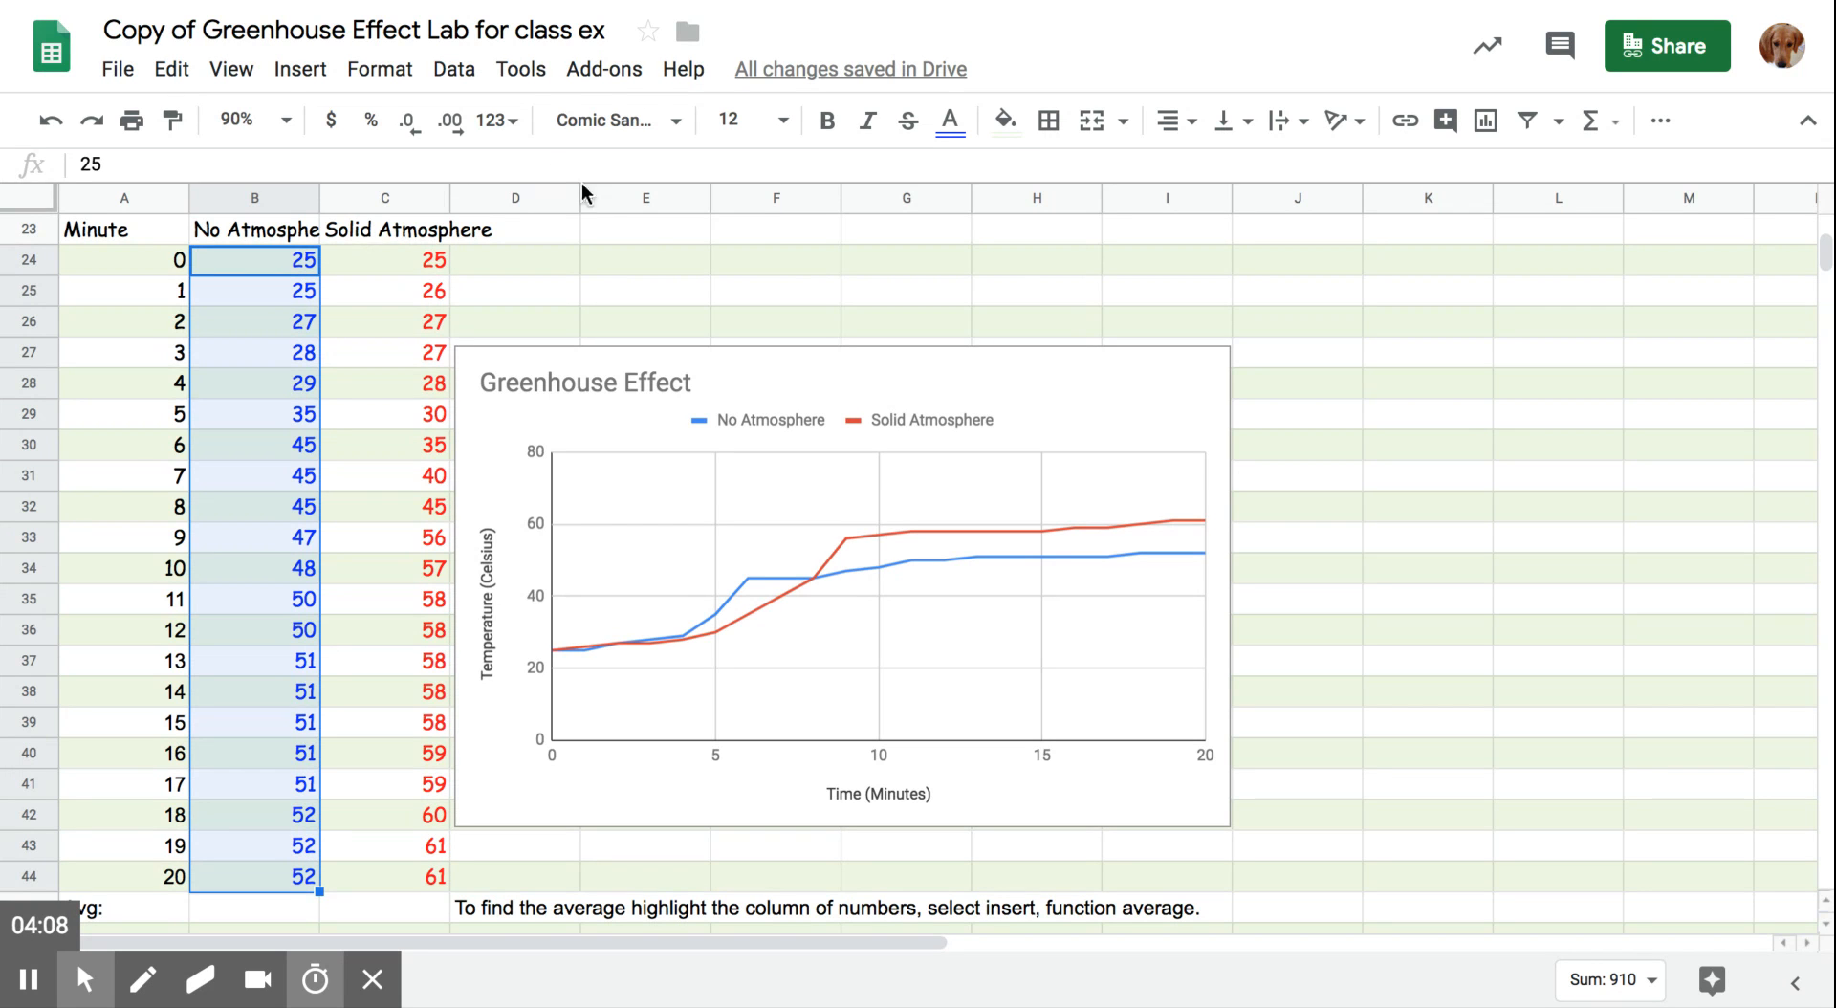
pyautogui.click(1616, 128)
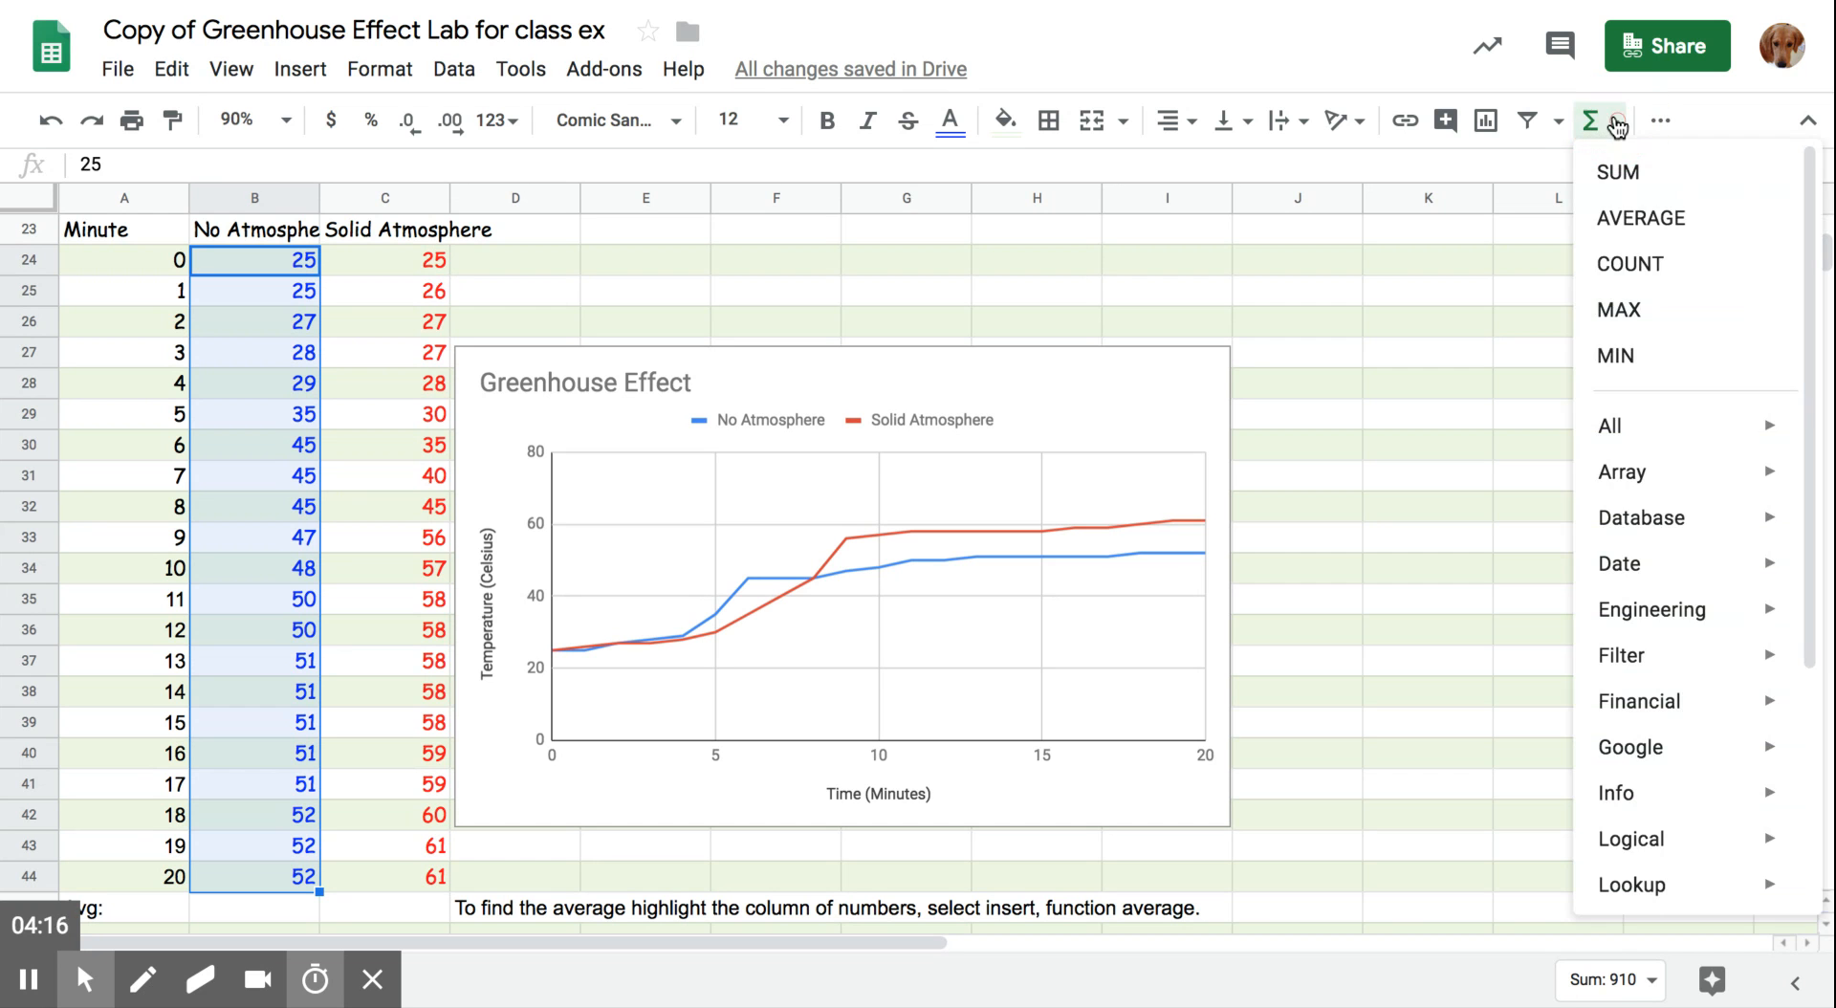
pyautogui.click(1621, 220)
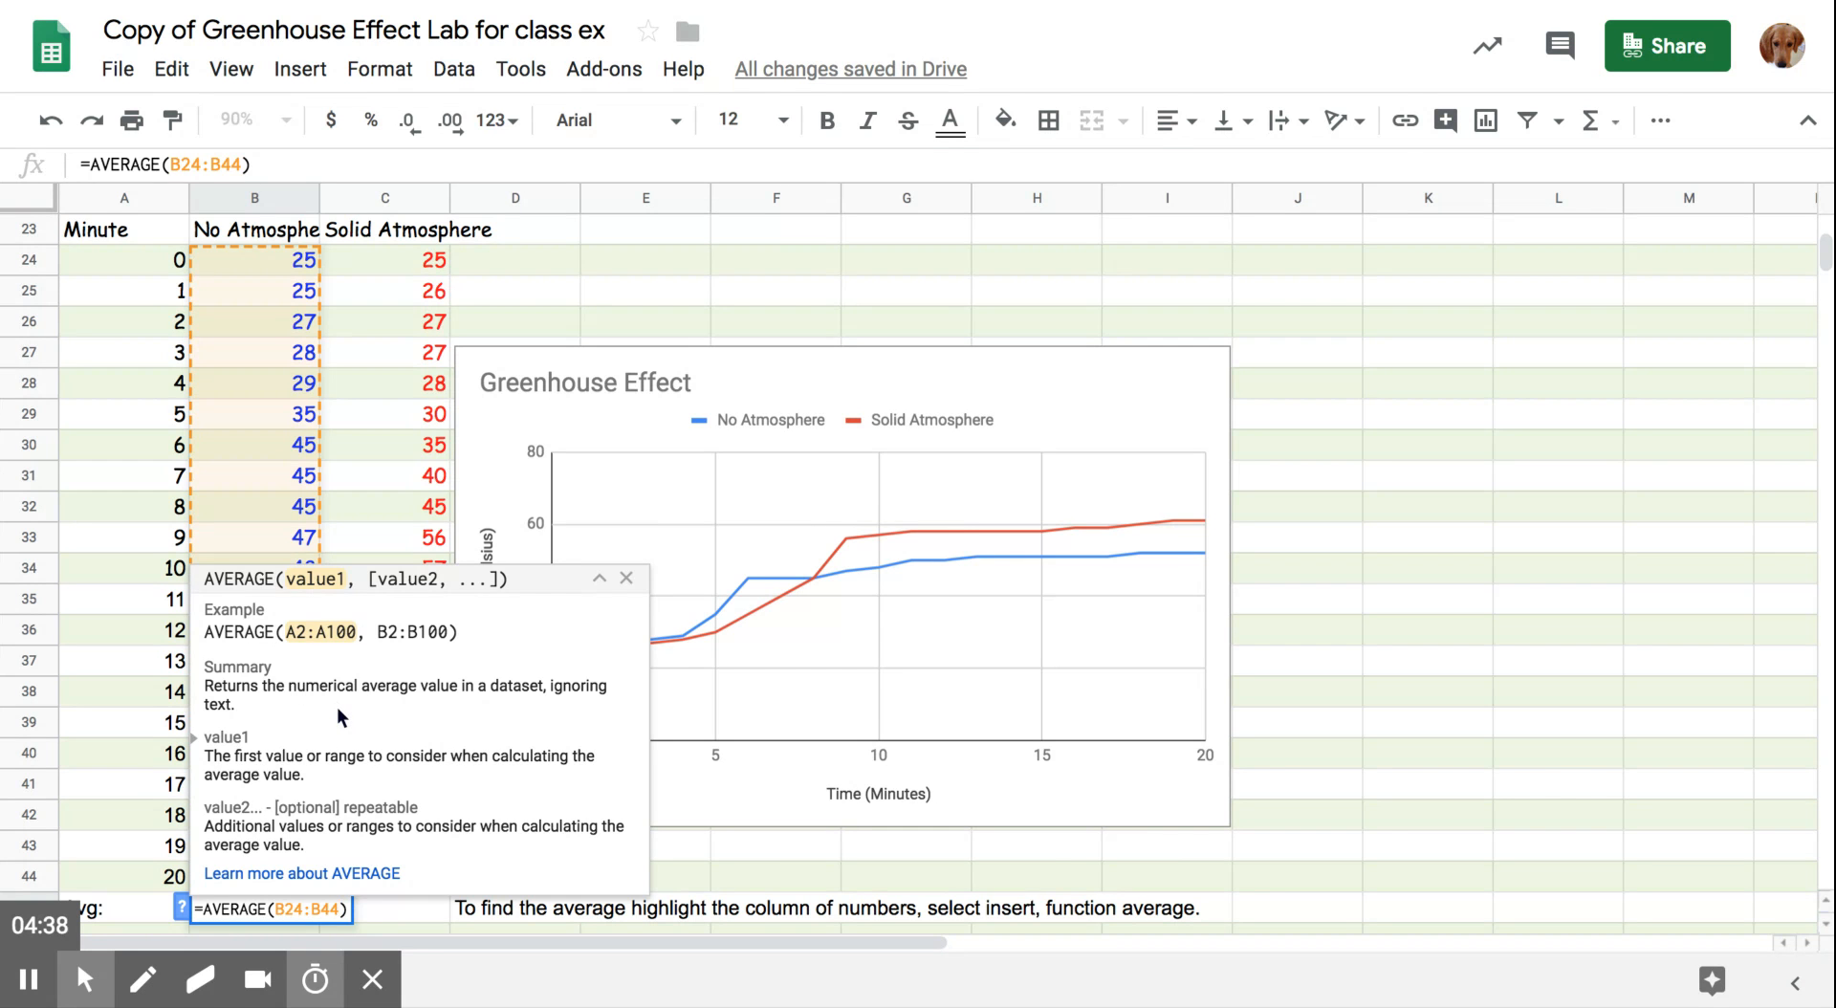
pyautogui.press('Return')
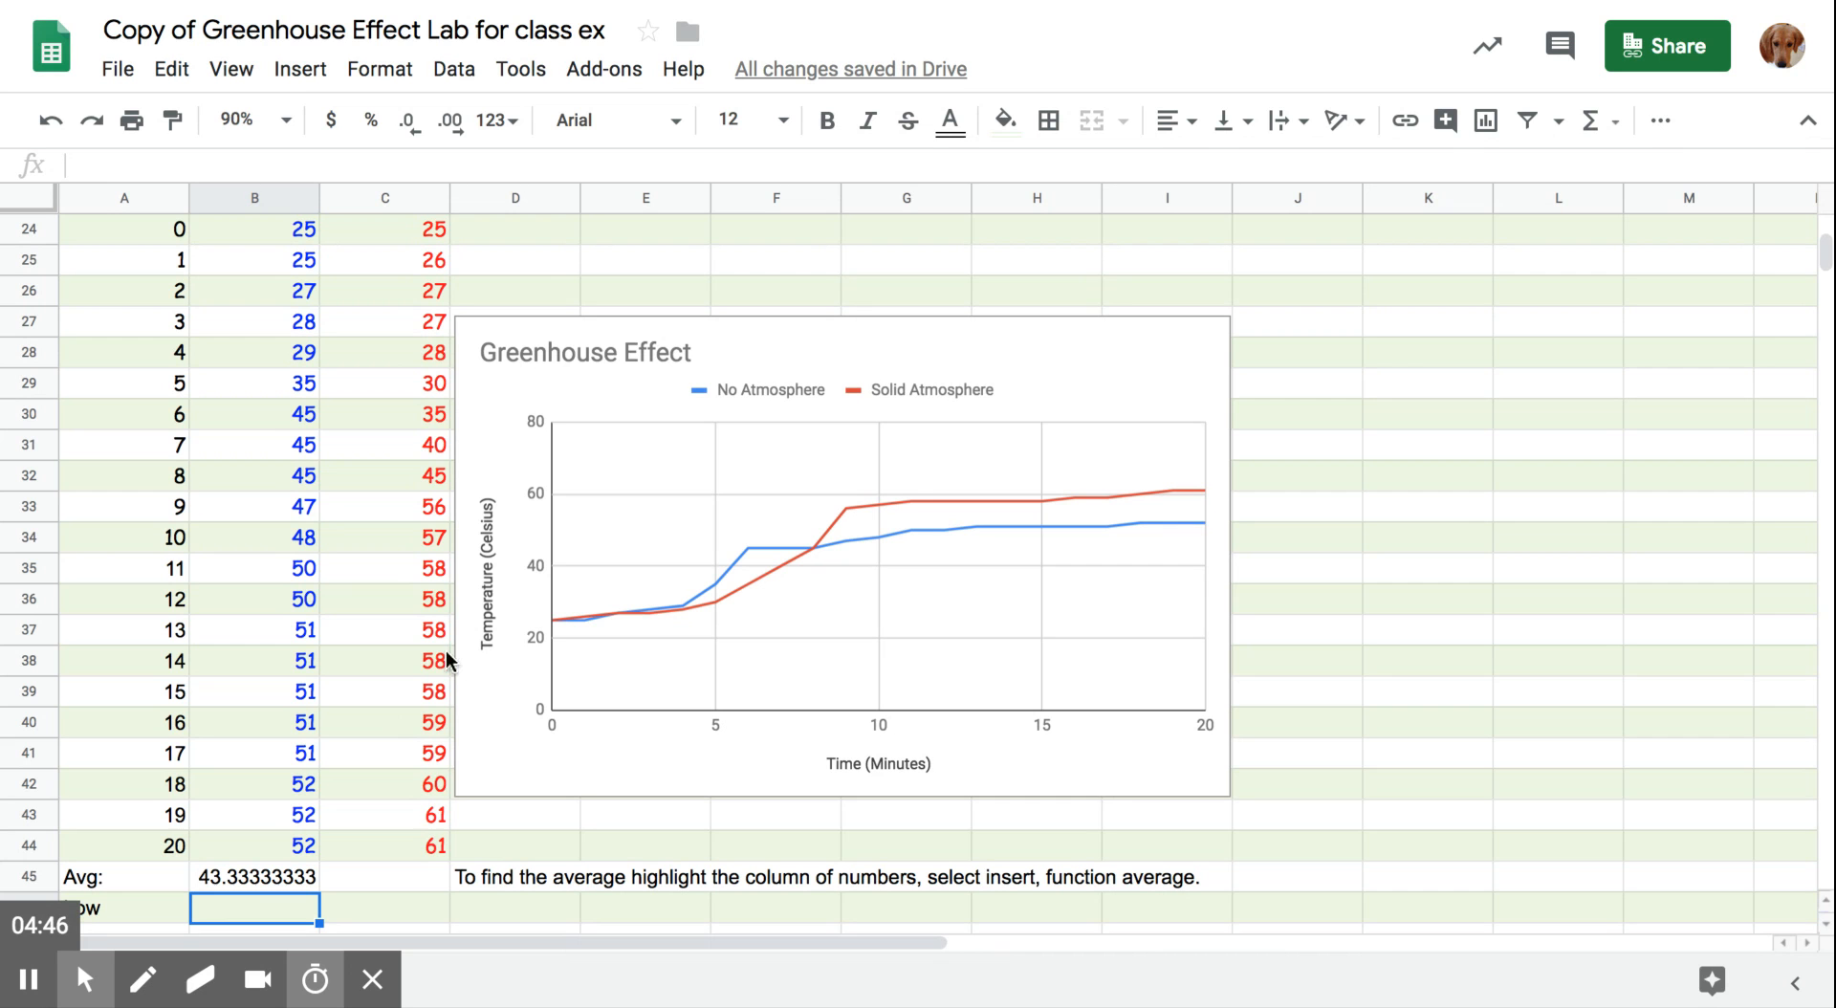
# - Enter "You would your answer here and the answer appears in the row needed." in row 50, below the Claim/hypothesis line
pyautogui.click(1827, 254)
pyautogui.moveTo(1827, 247)
pyautogui.mouseDown()
pyautogui.moveTo(1828, 230)
pyautogui.moveTo(1829, 249)
pyautogui.mouseUp()
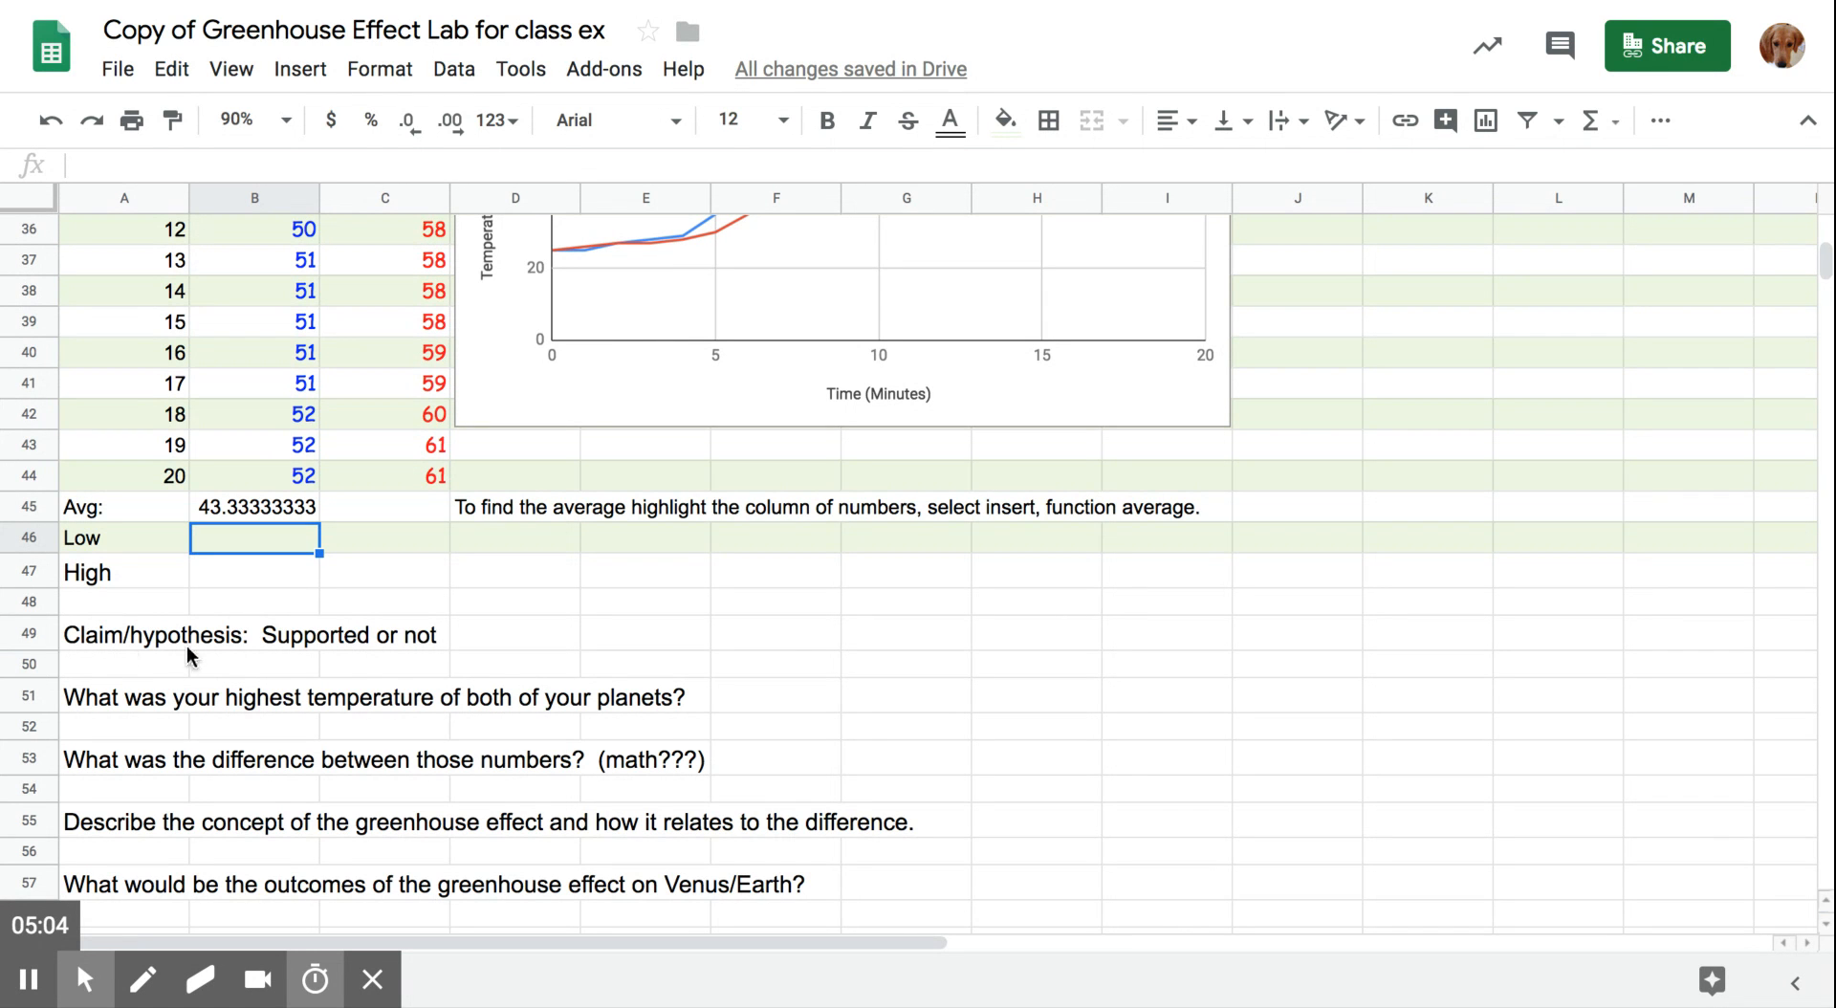
pyautogui.click(27, 667)
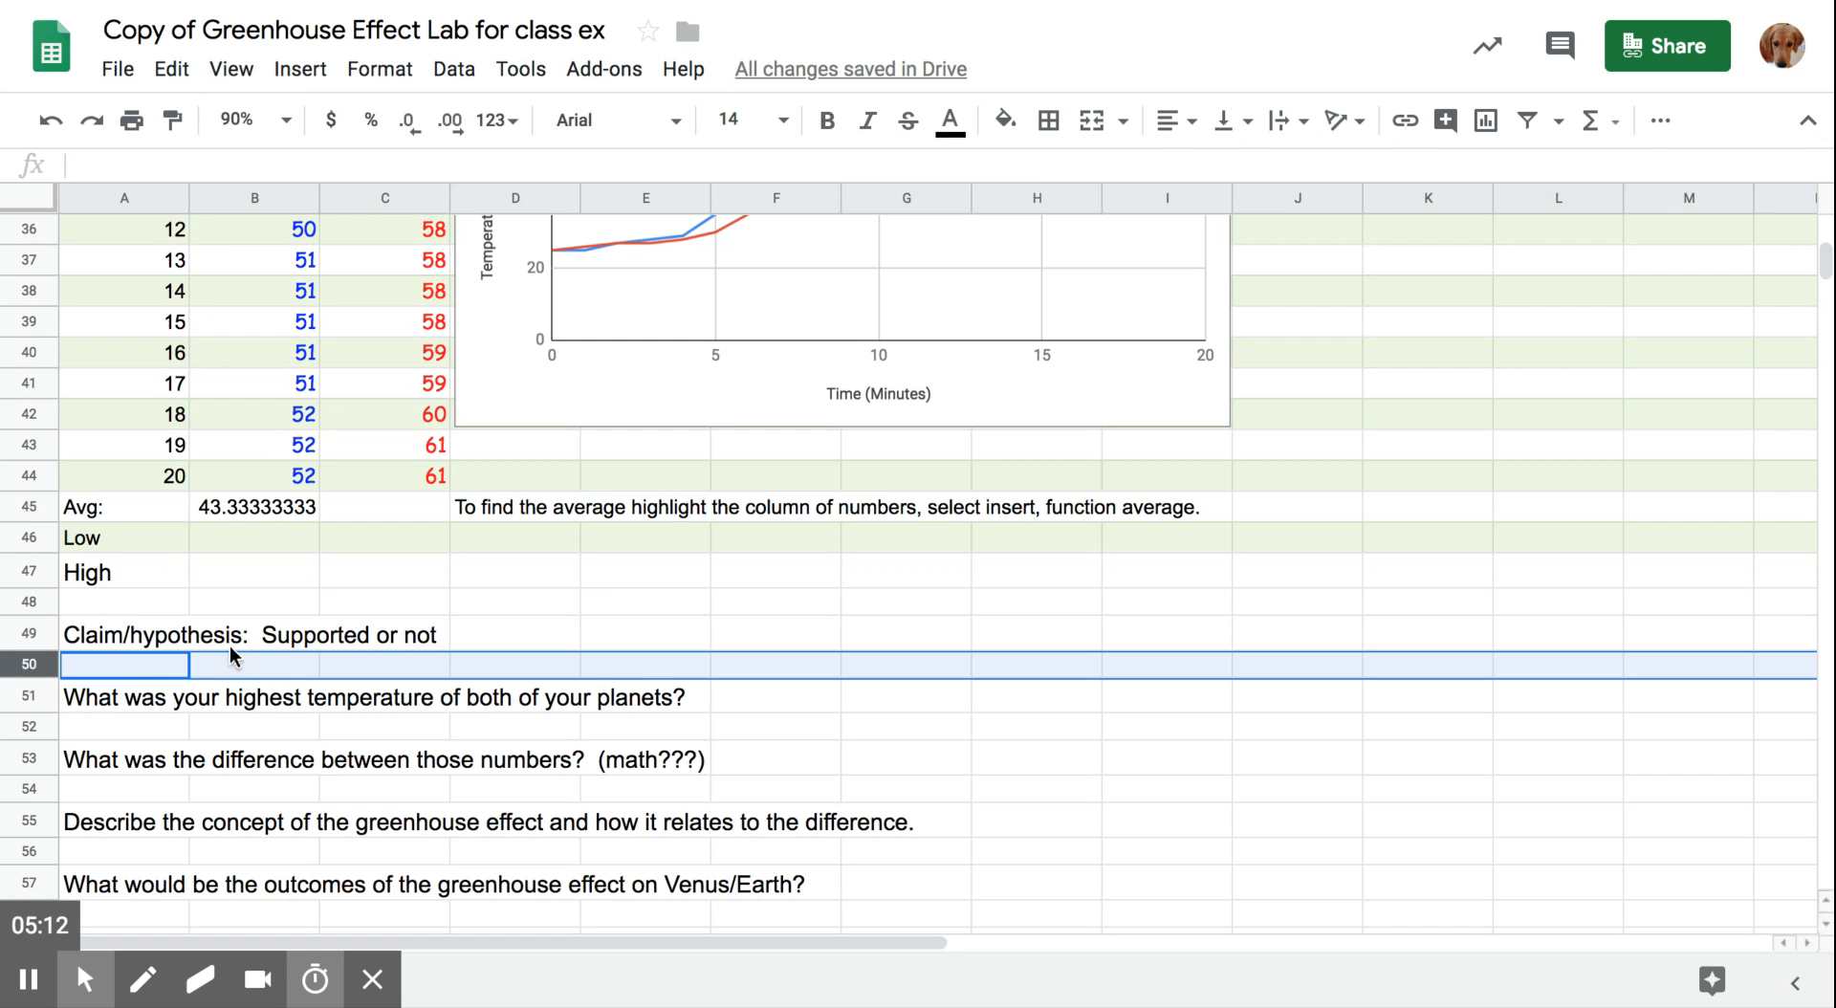
pyautogui.click(107, 164)
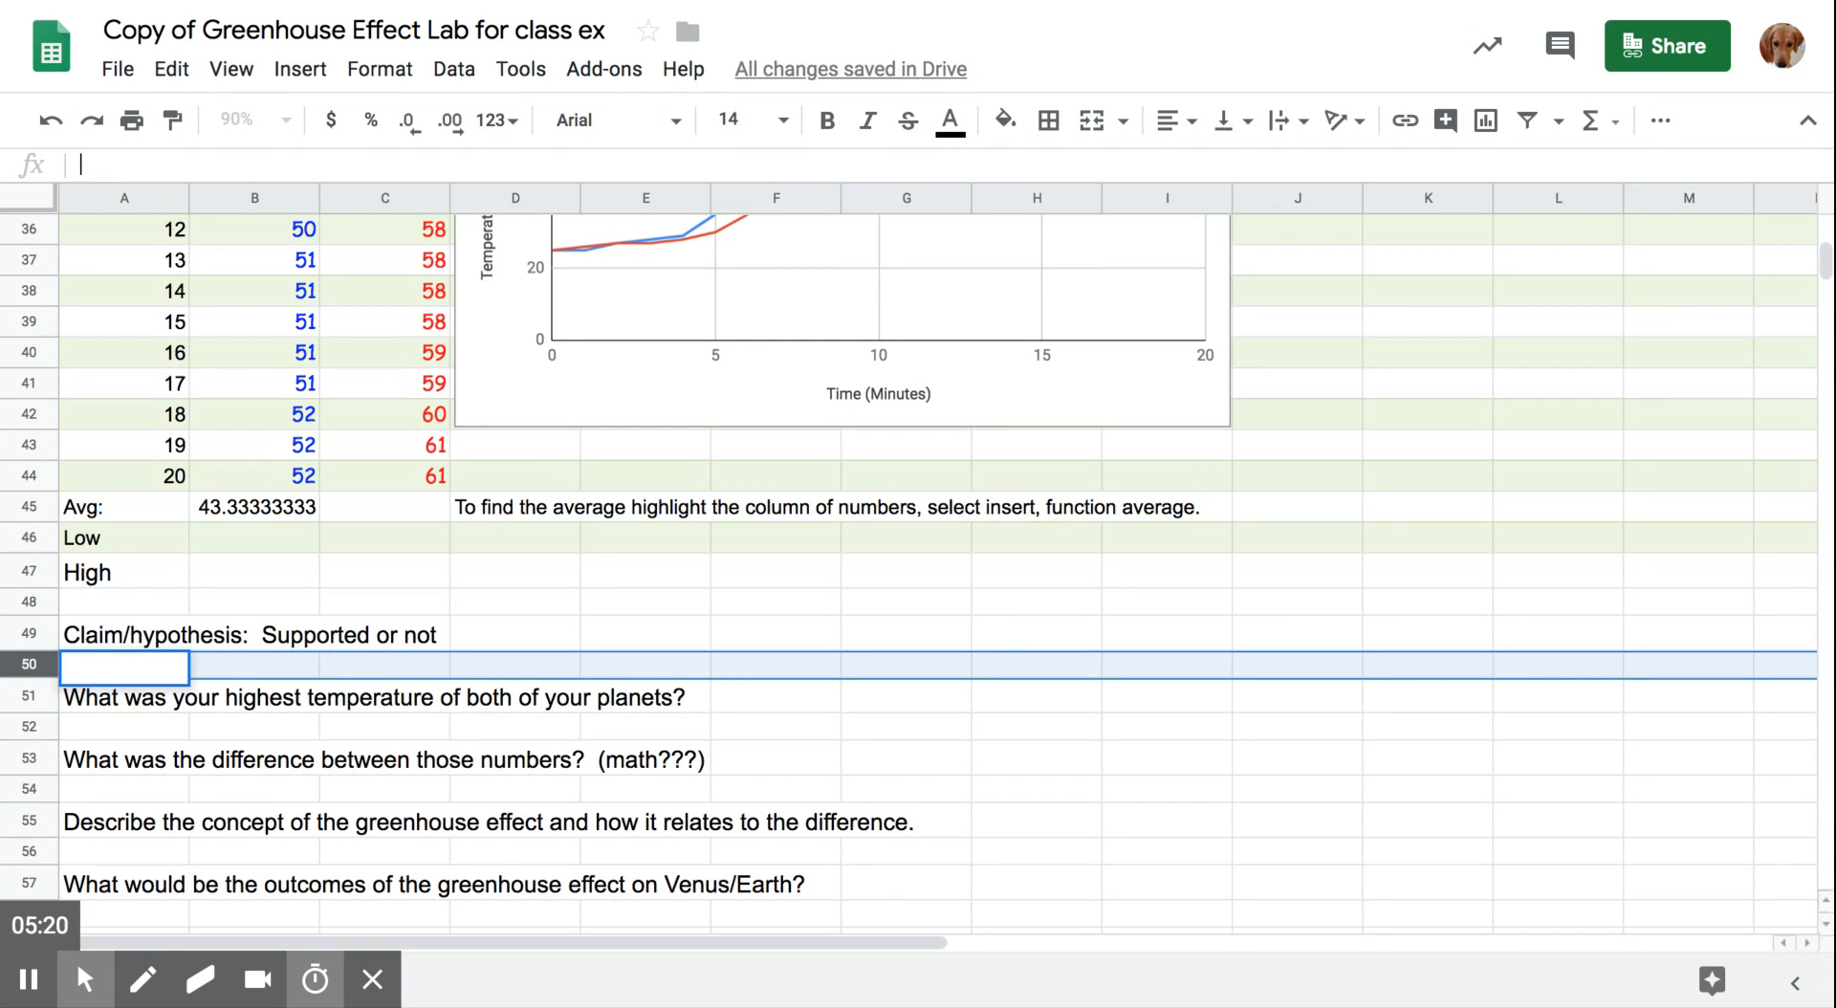
pyautogui.write('You would your answer')
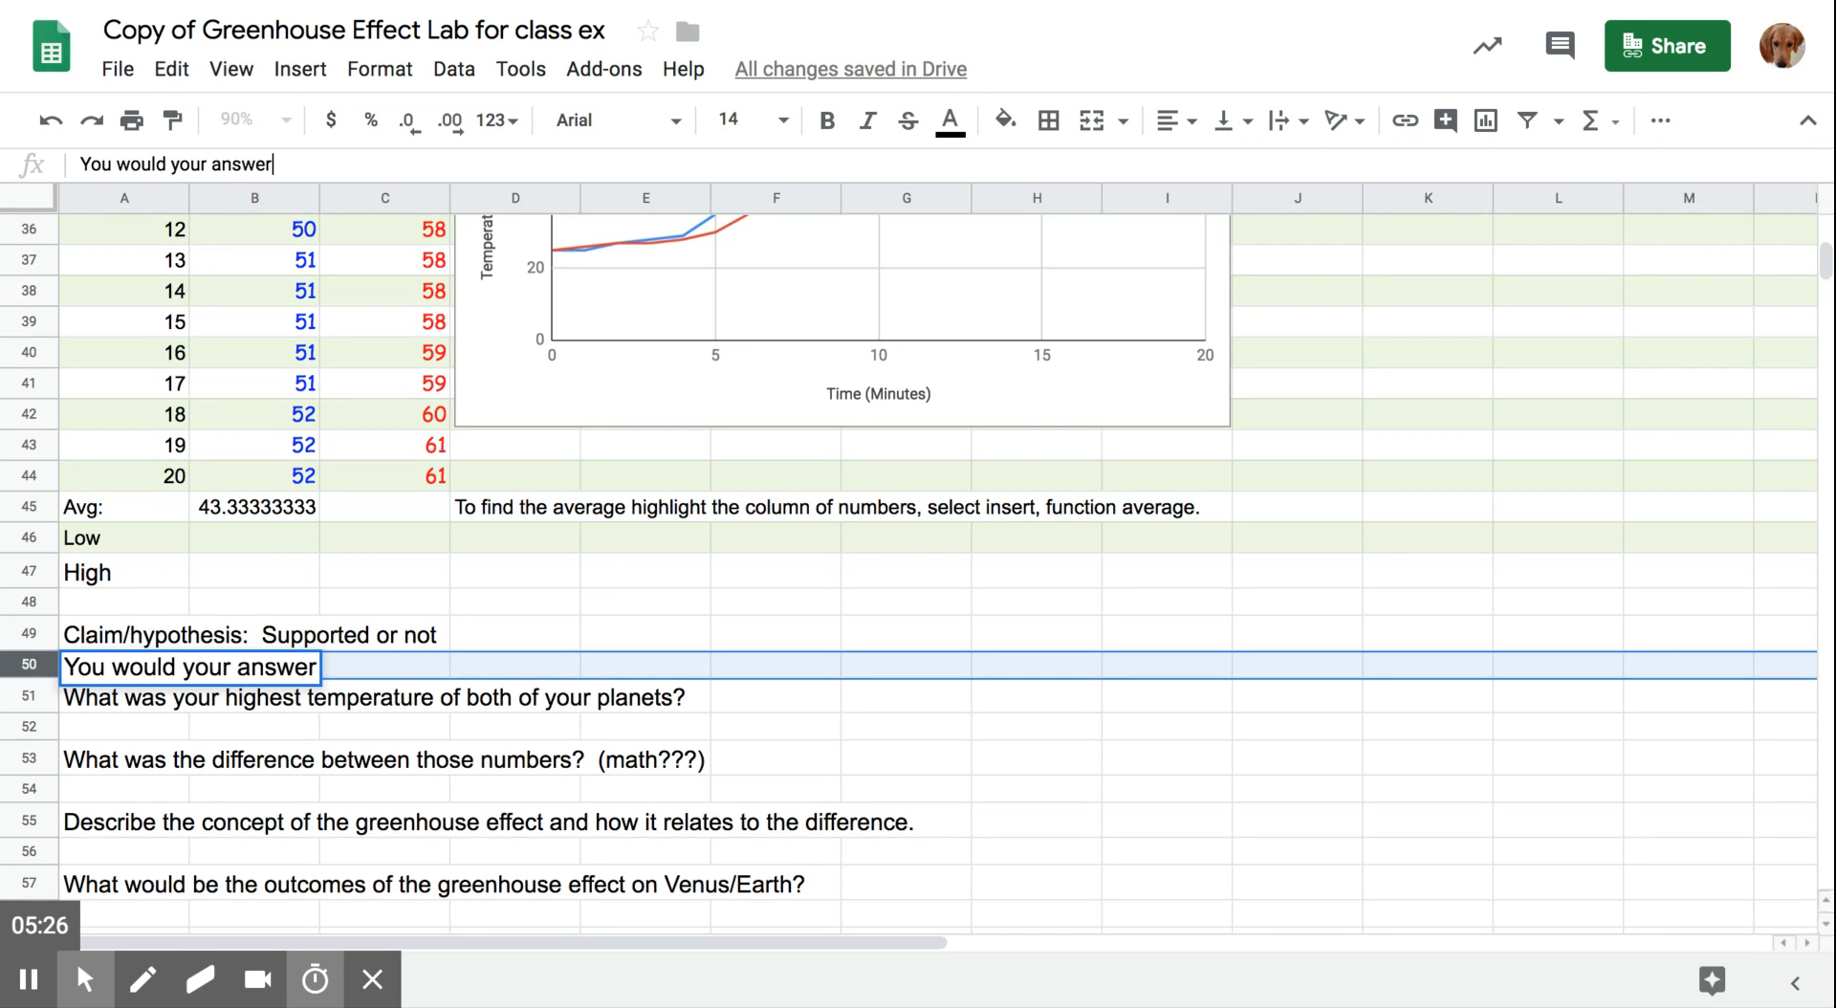
pyautogui.write(' here and the answer')
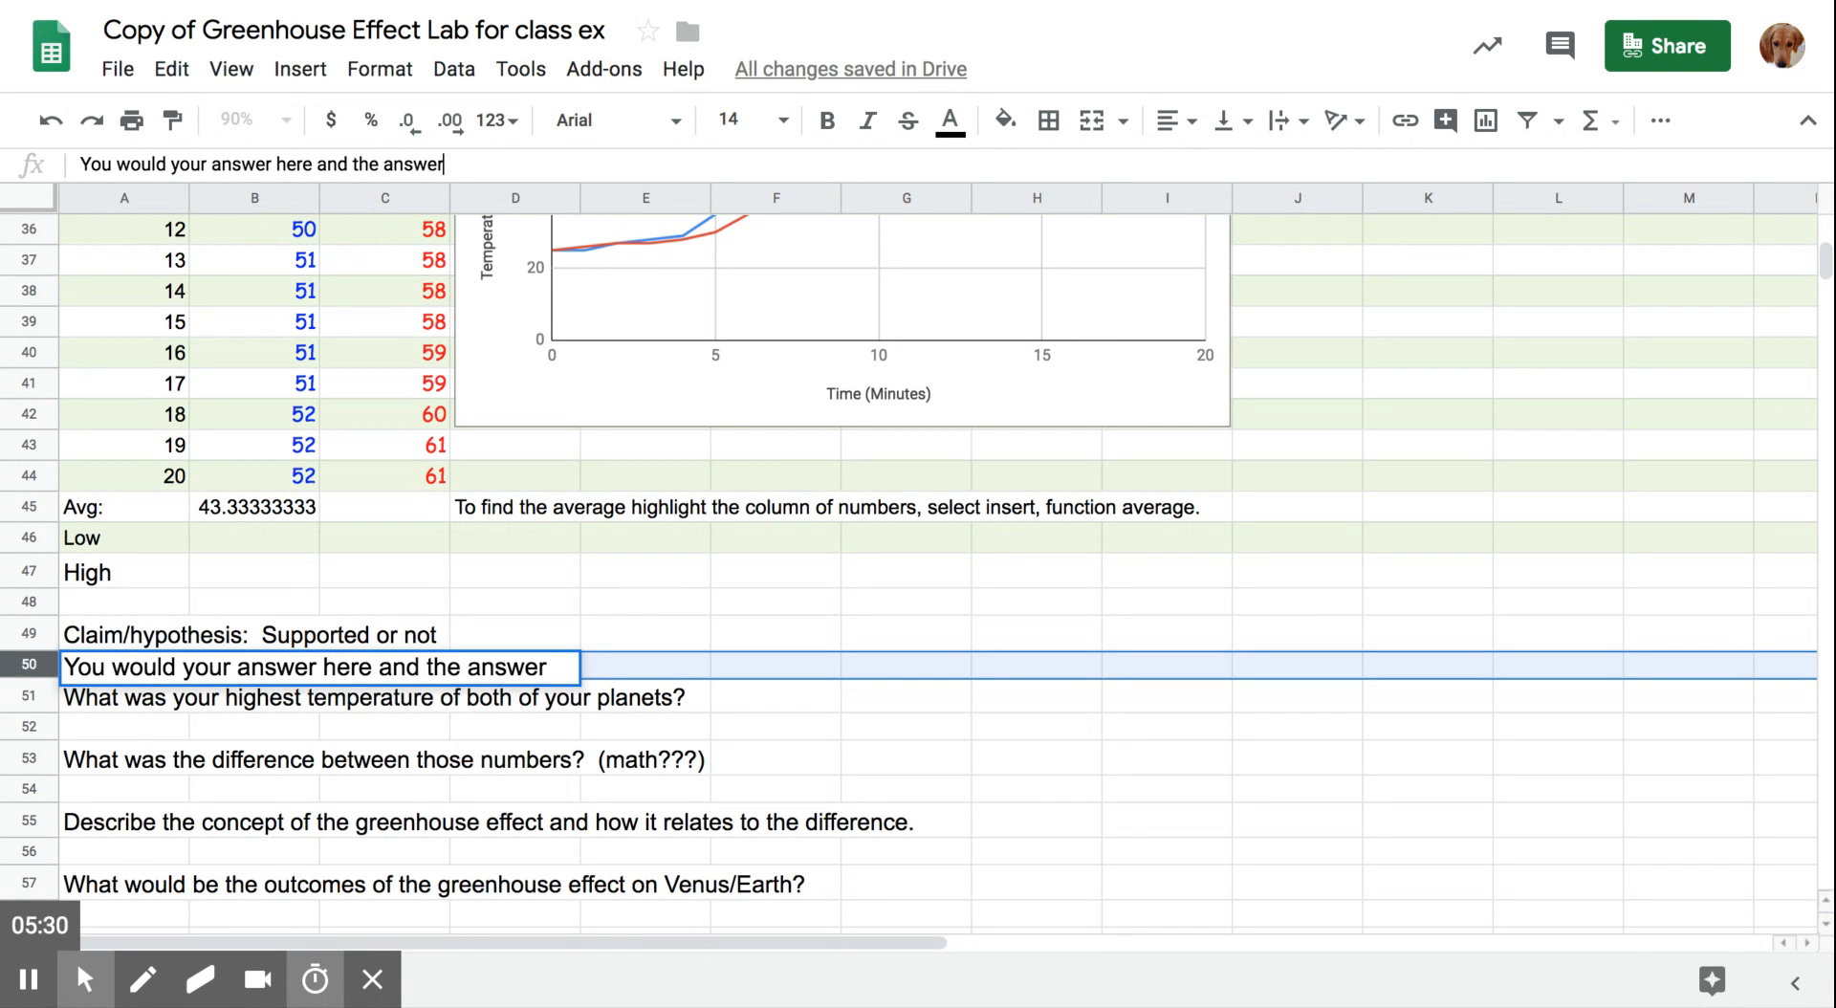
pyautogui.write(' app')
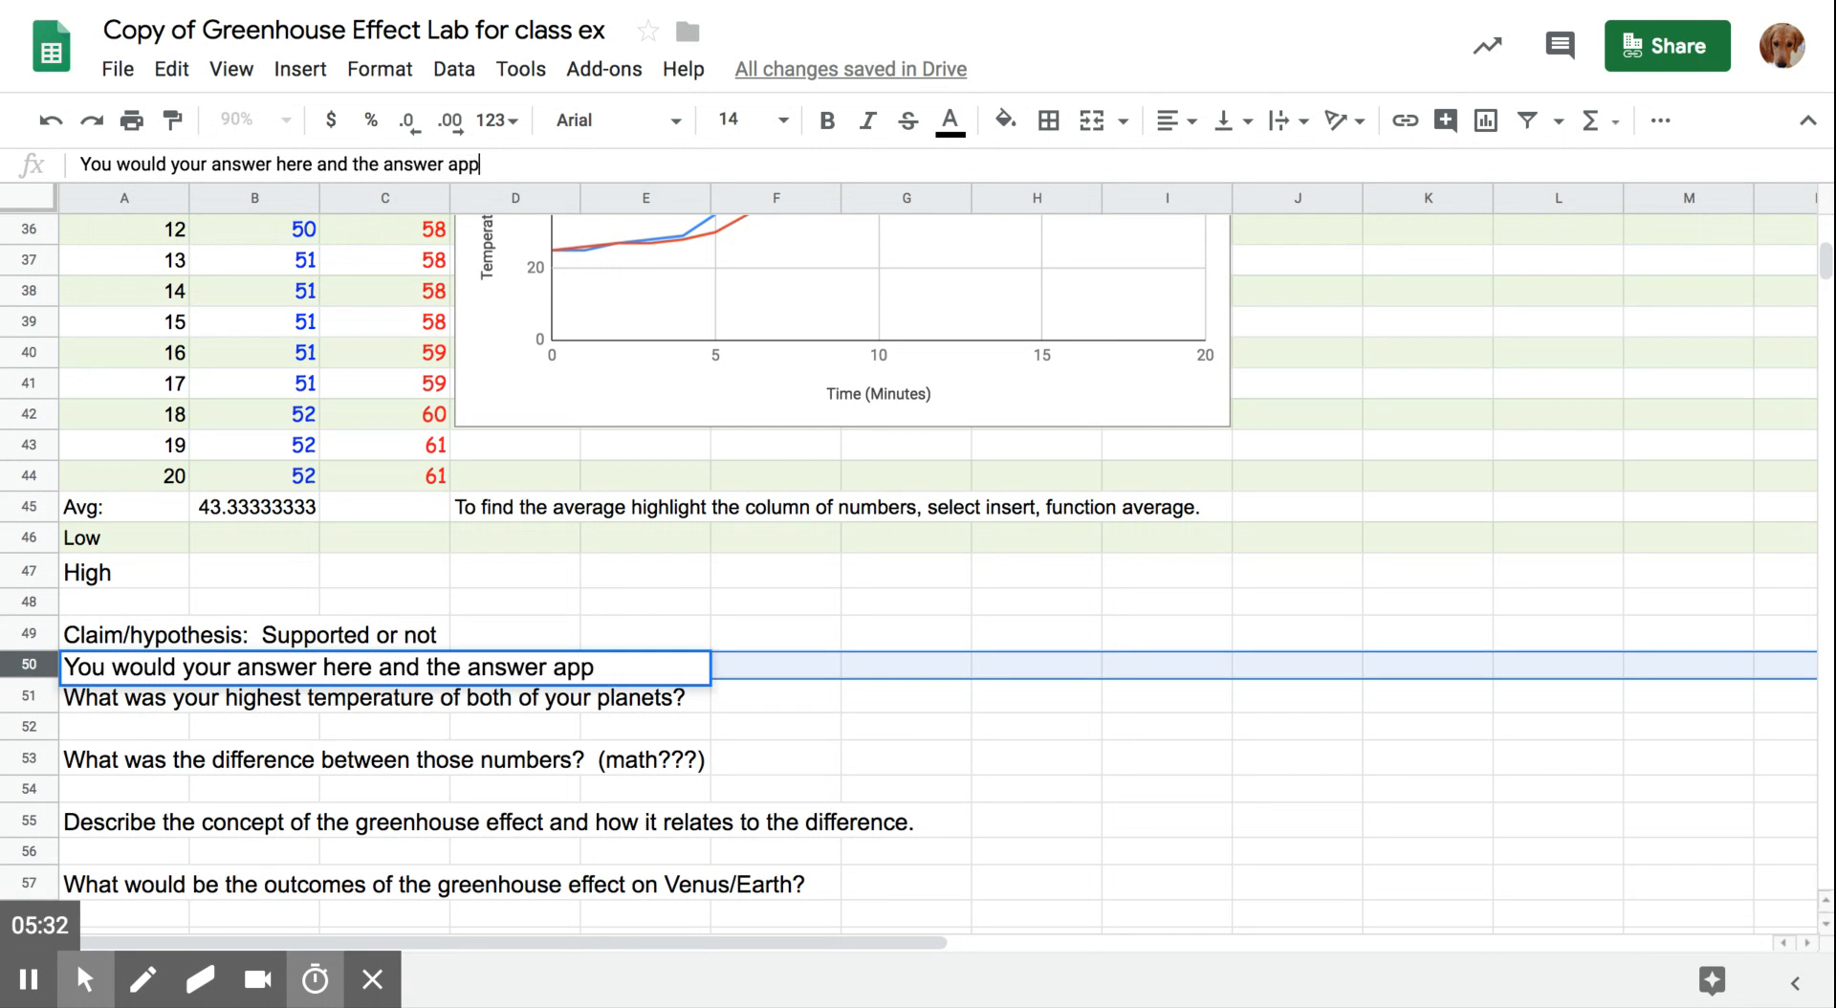
pyautogui.write('ears in th')
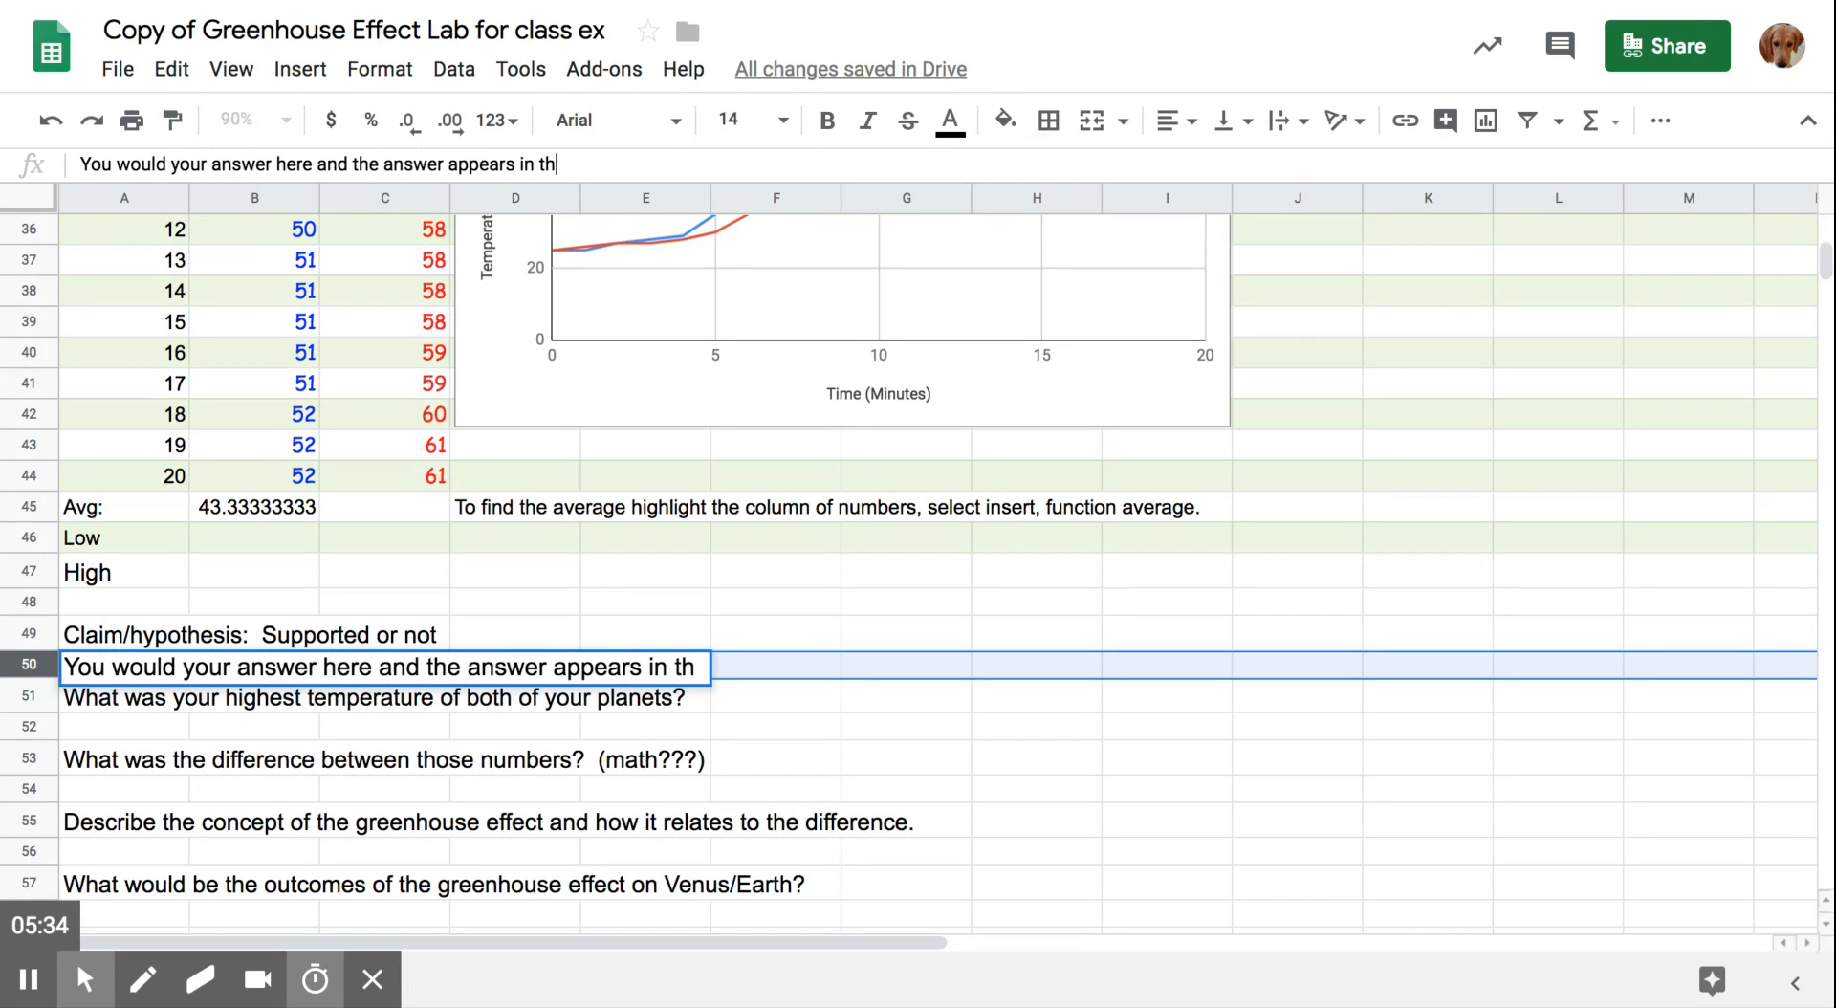
pyautogui.write('e row needed.')
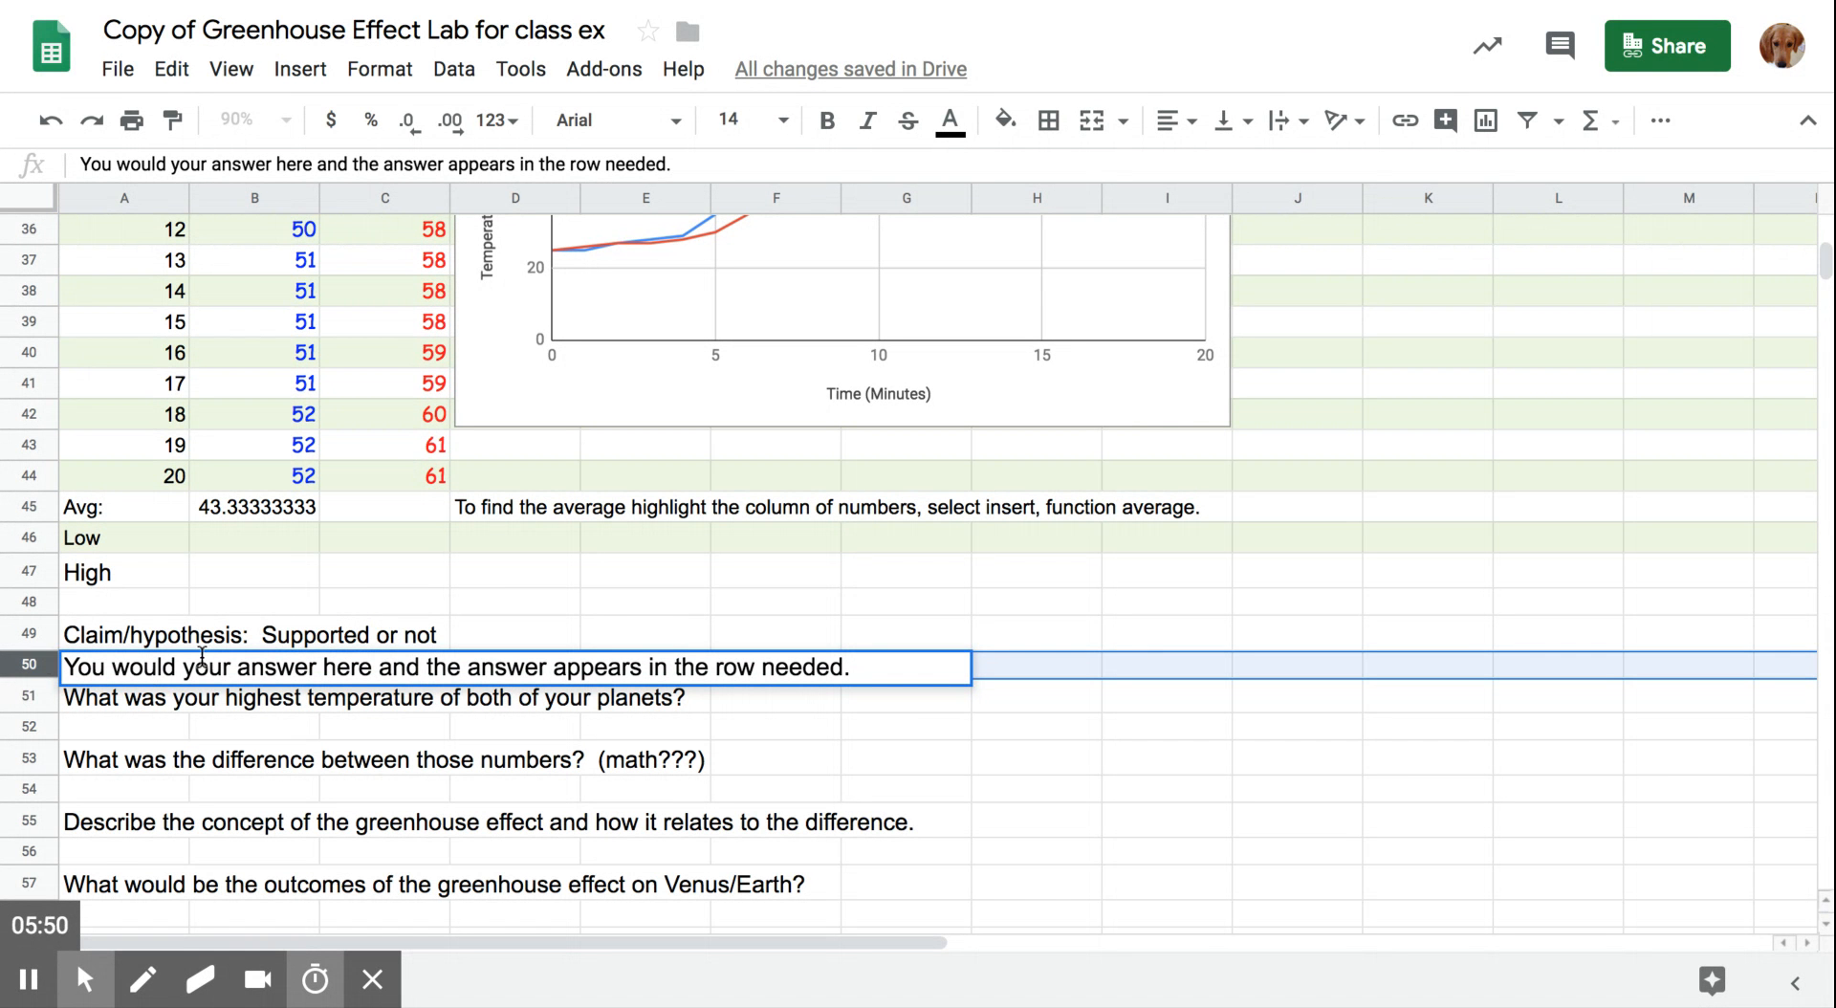
# - Try wrapping the answer text in row 50 within its column, and undo the wrapping
pyautogui.click(1296, 125)
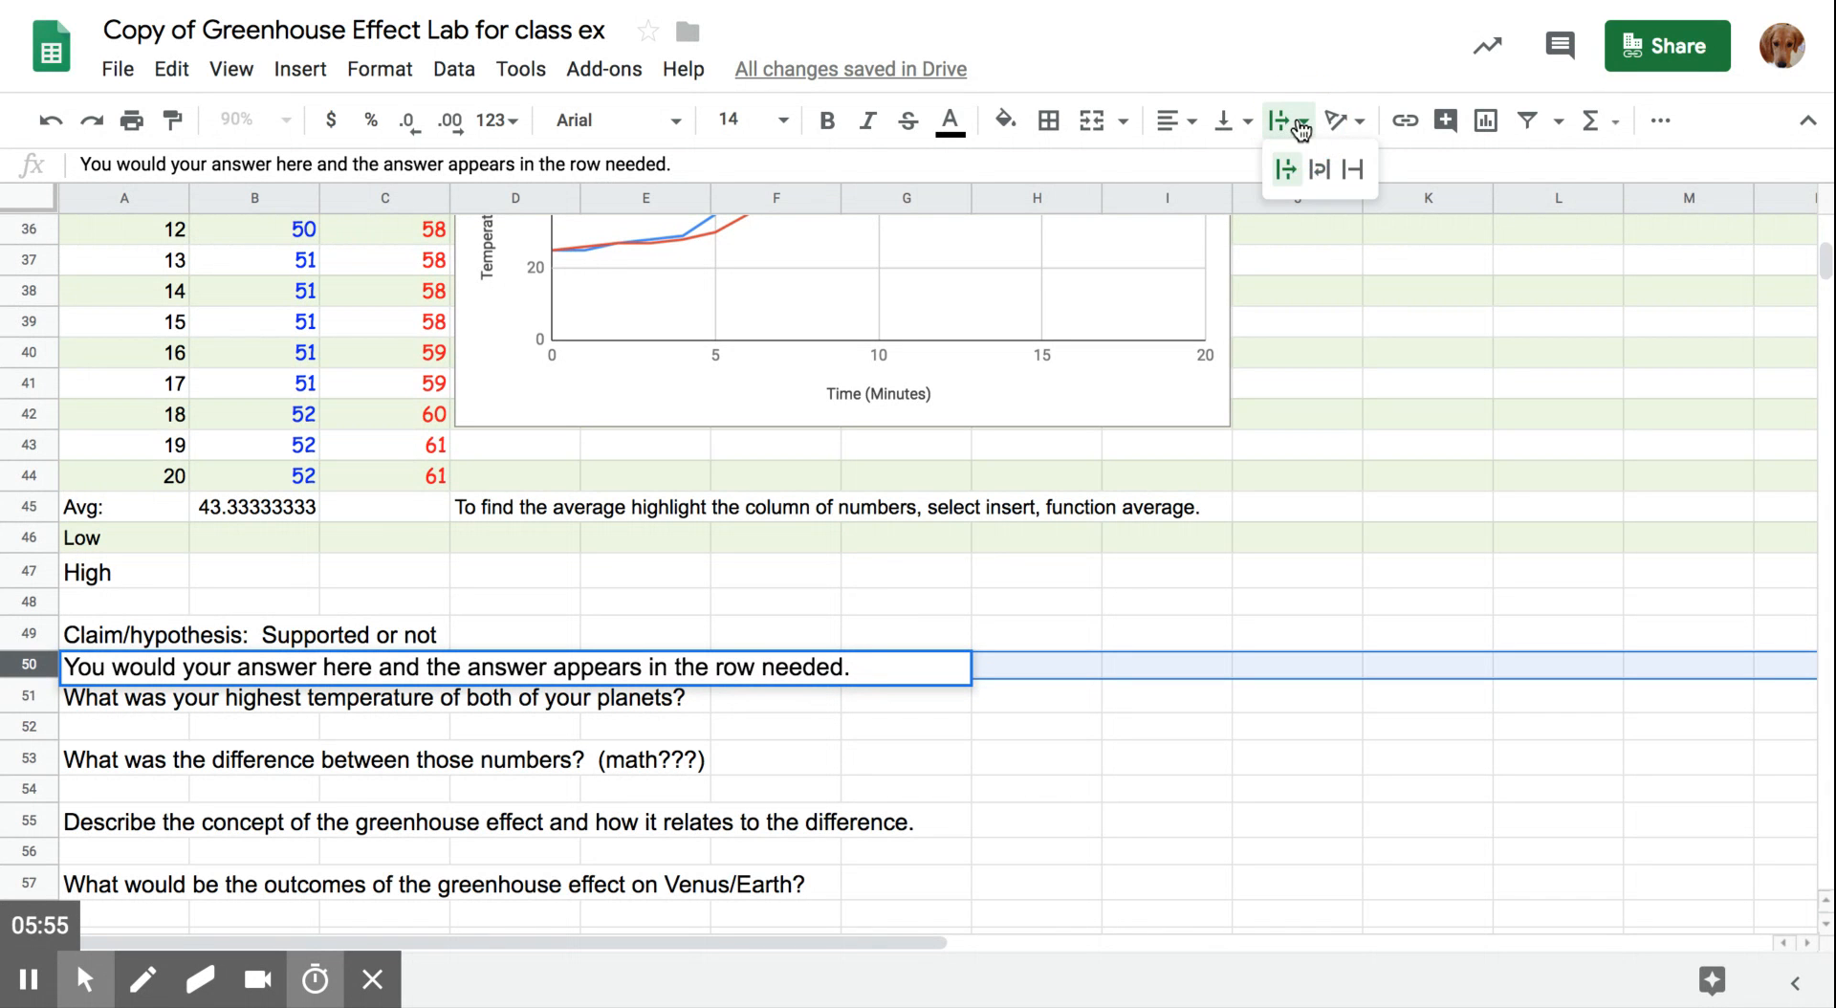
pyautogui.click(1320, 172)
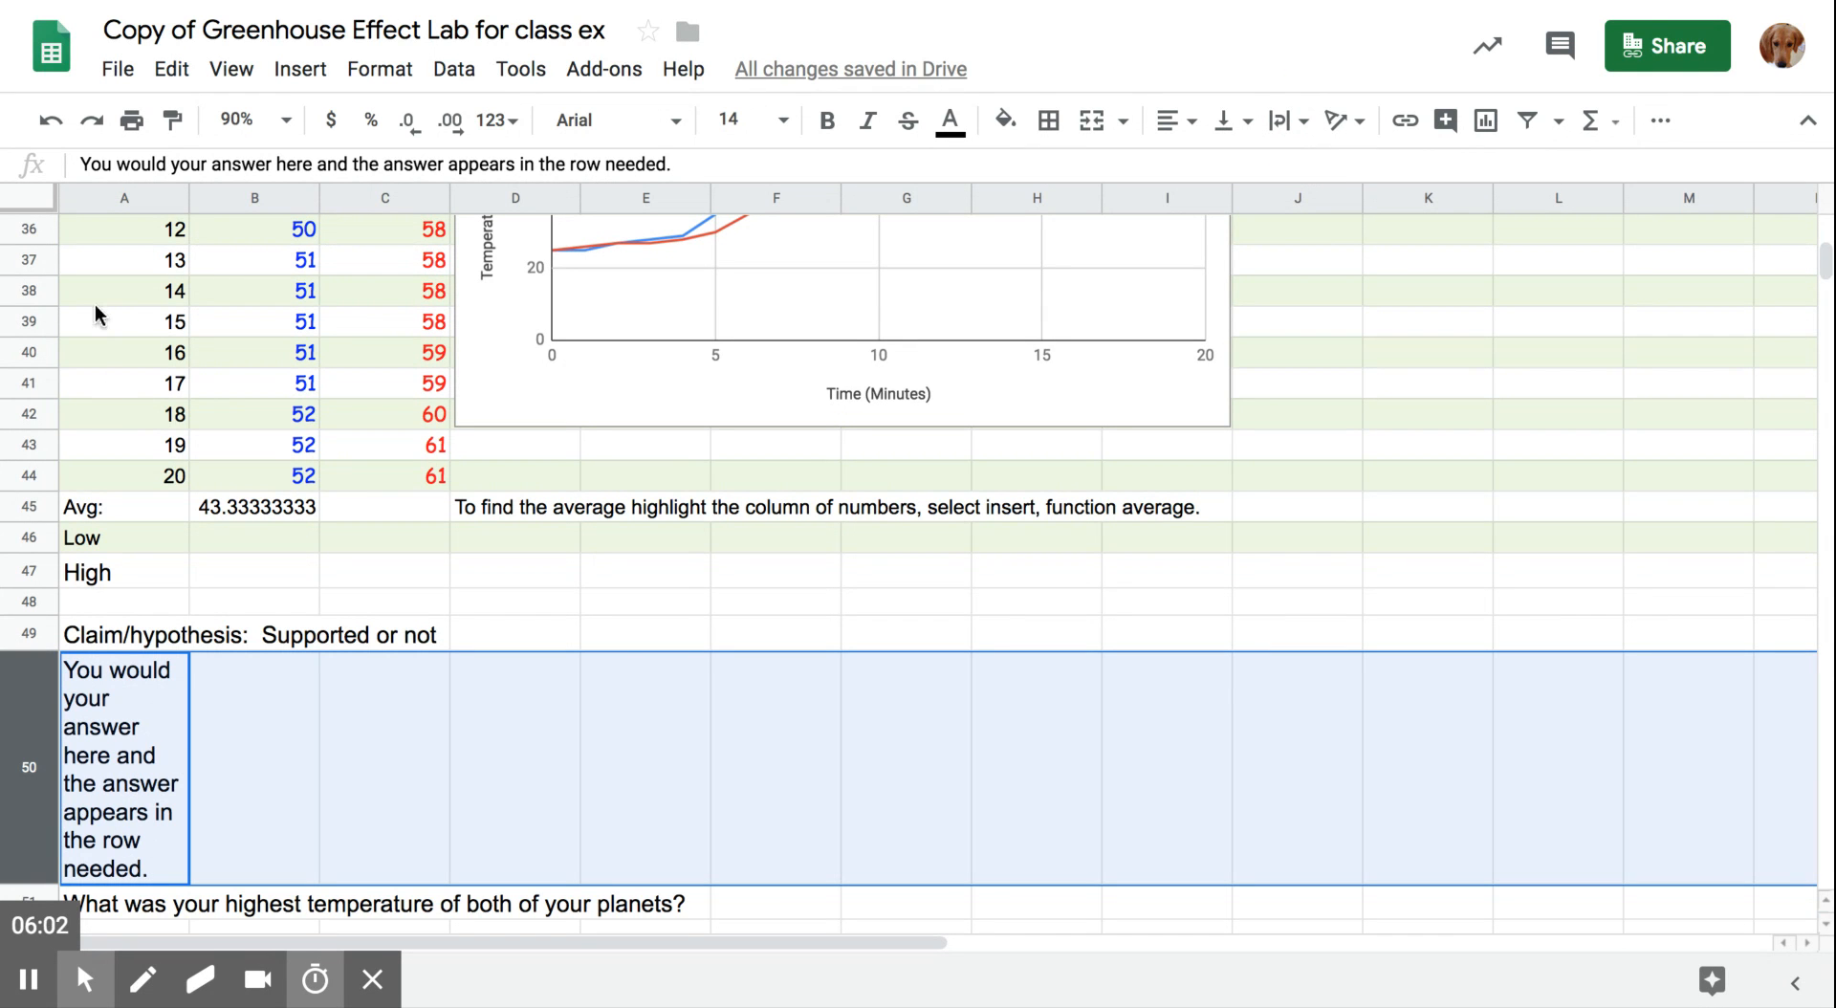
pyautogui.click(51, 121)
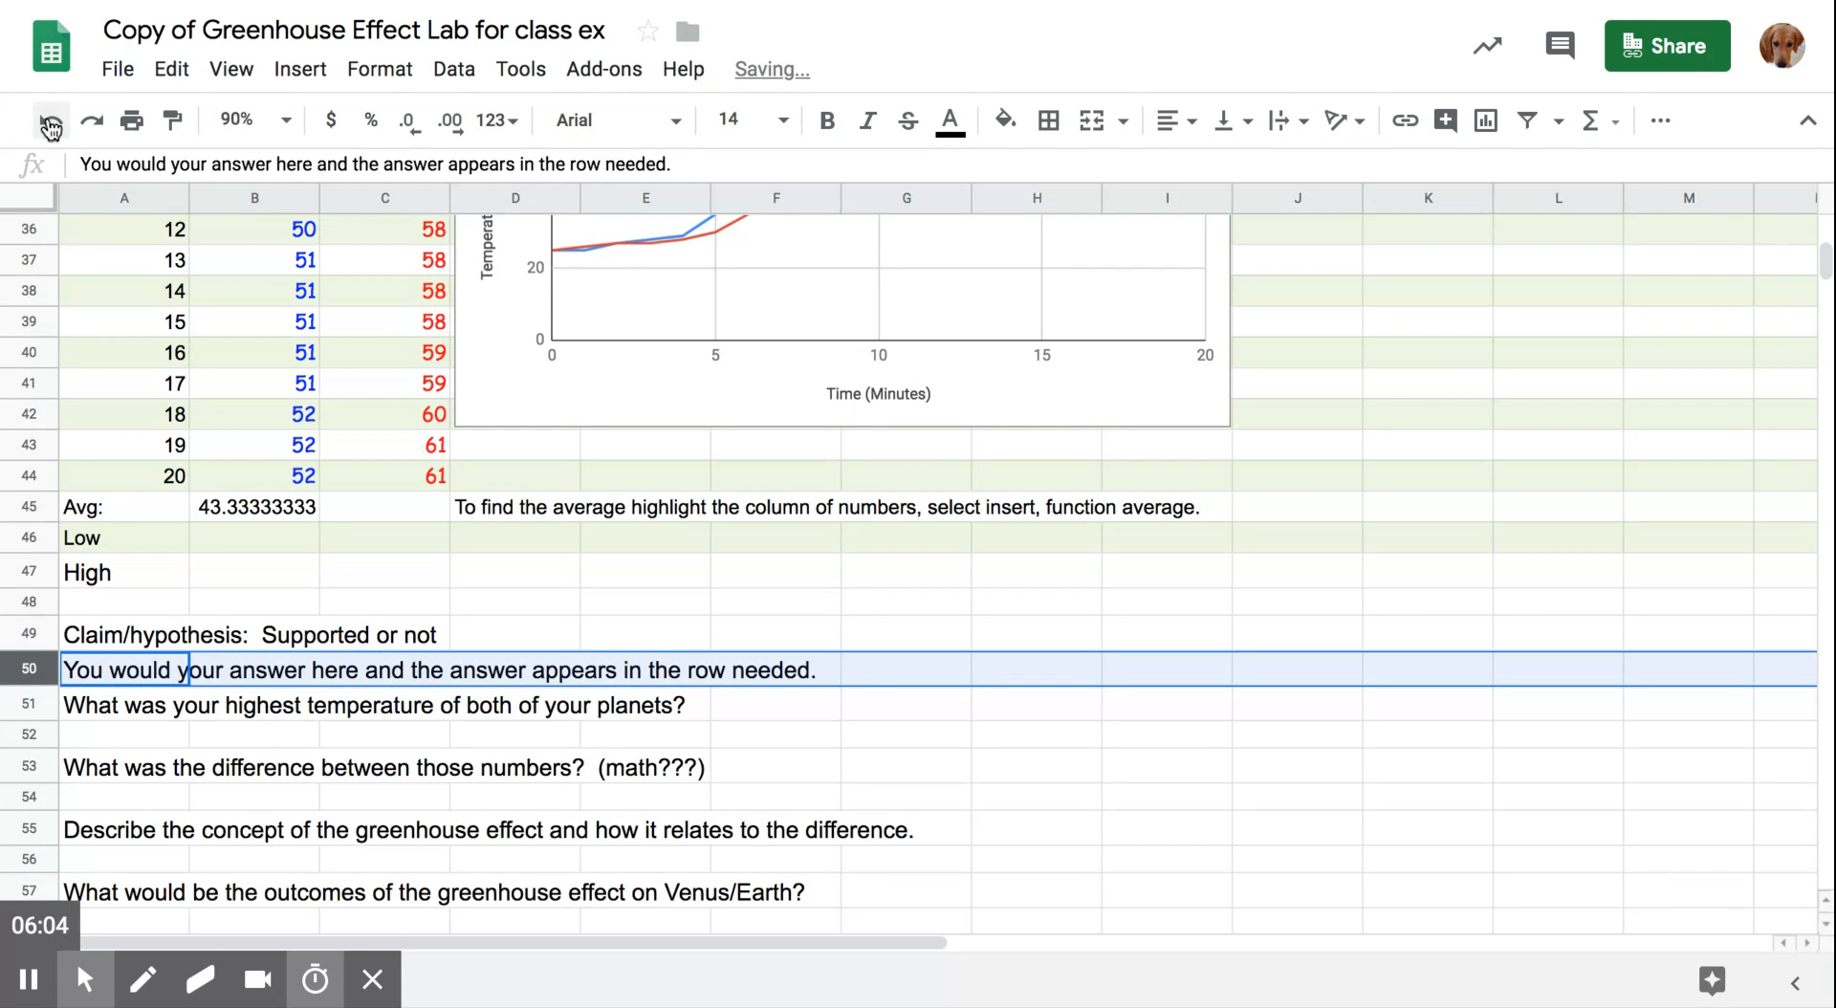